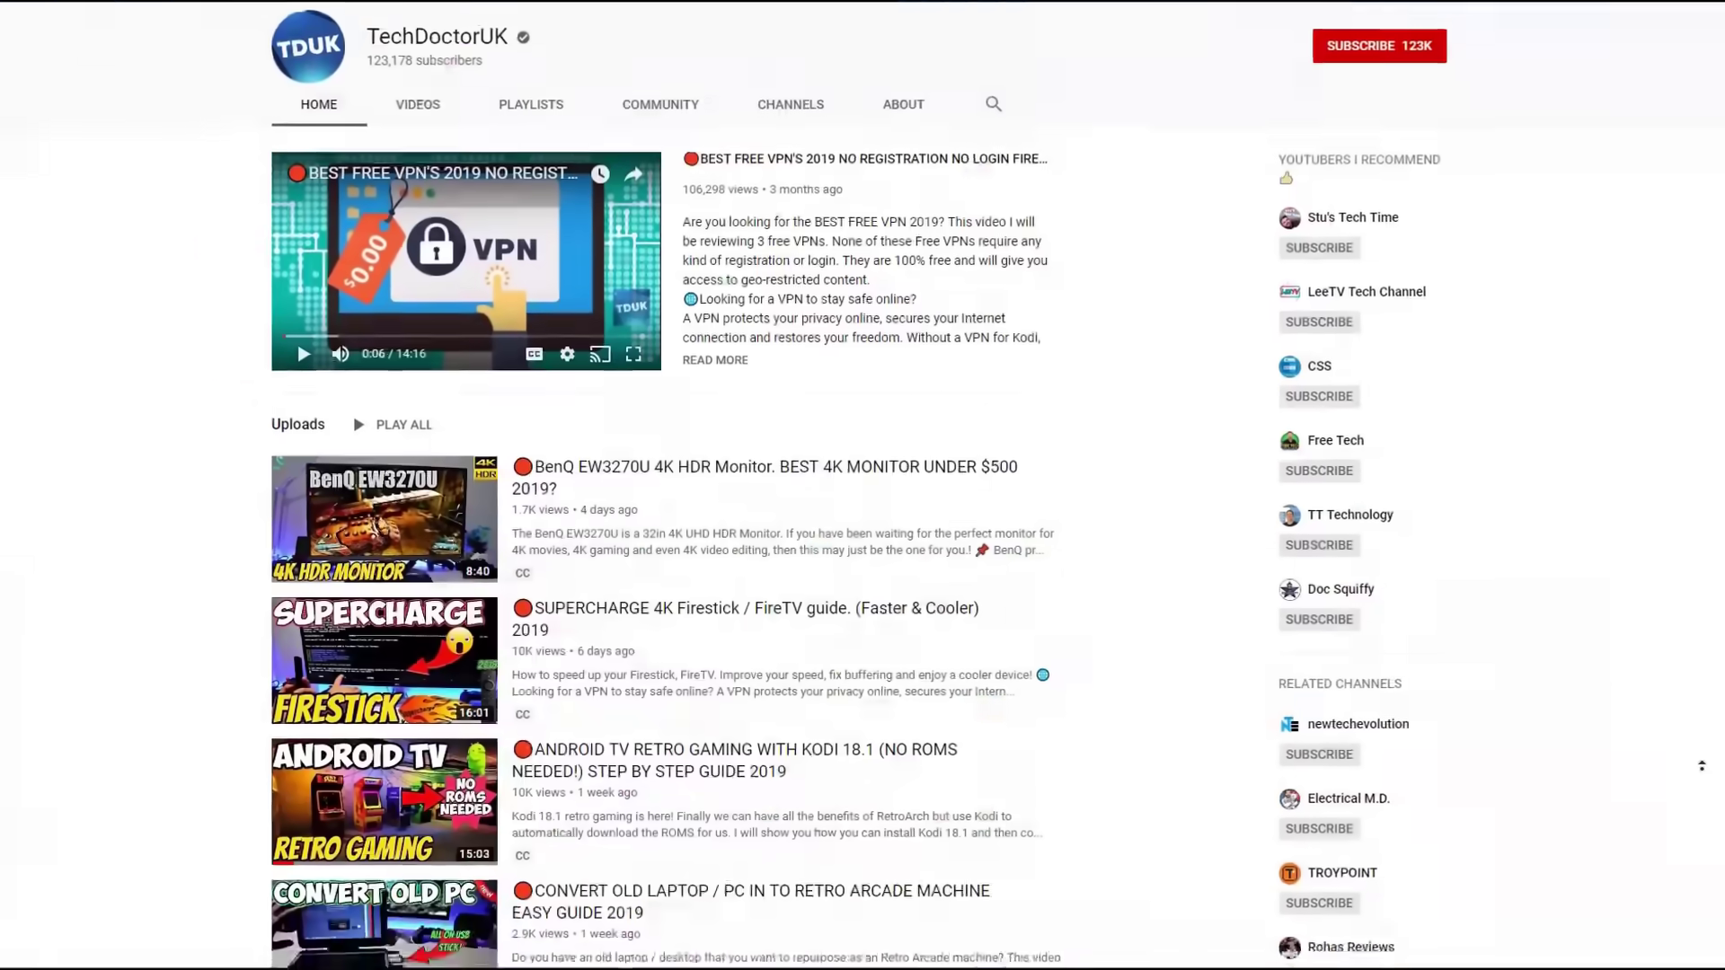
Leave the sports stream and bring up the TechDoctorUK YouTube channel home page.
{"action": "middle_click", "coordinate": [1693, 762]}
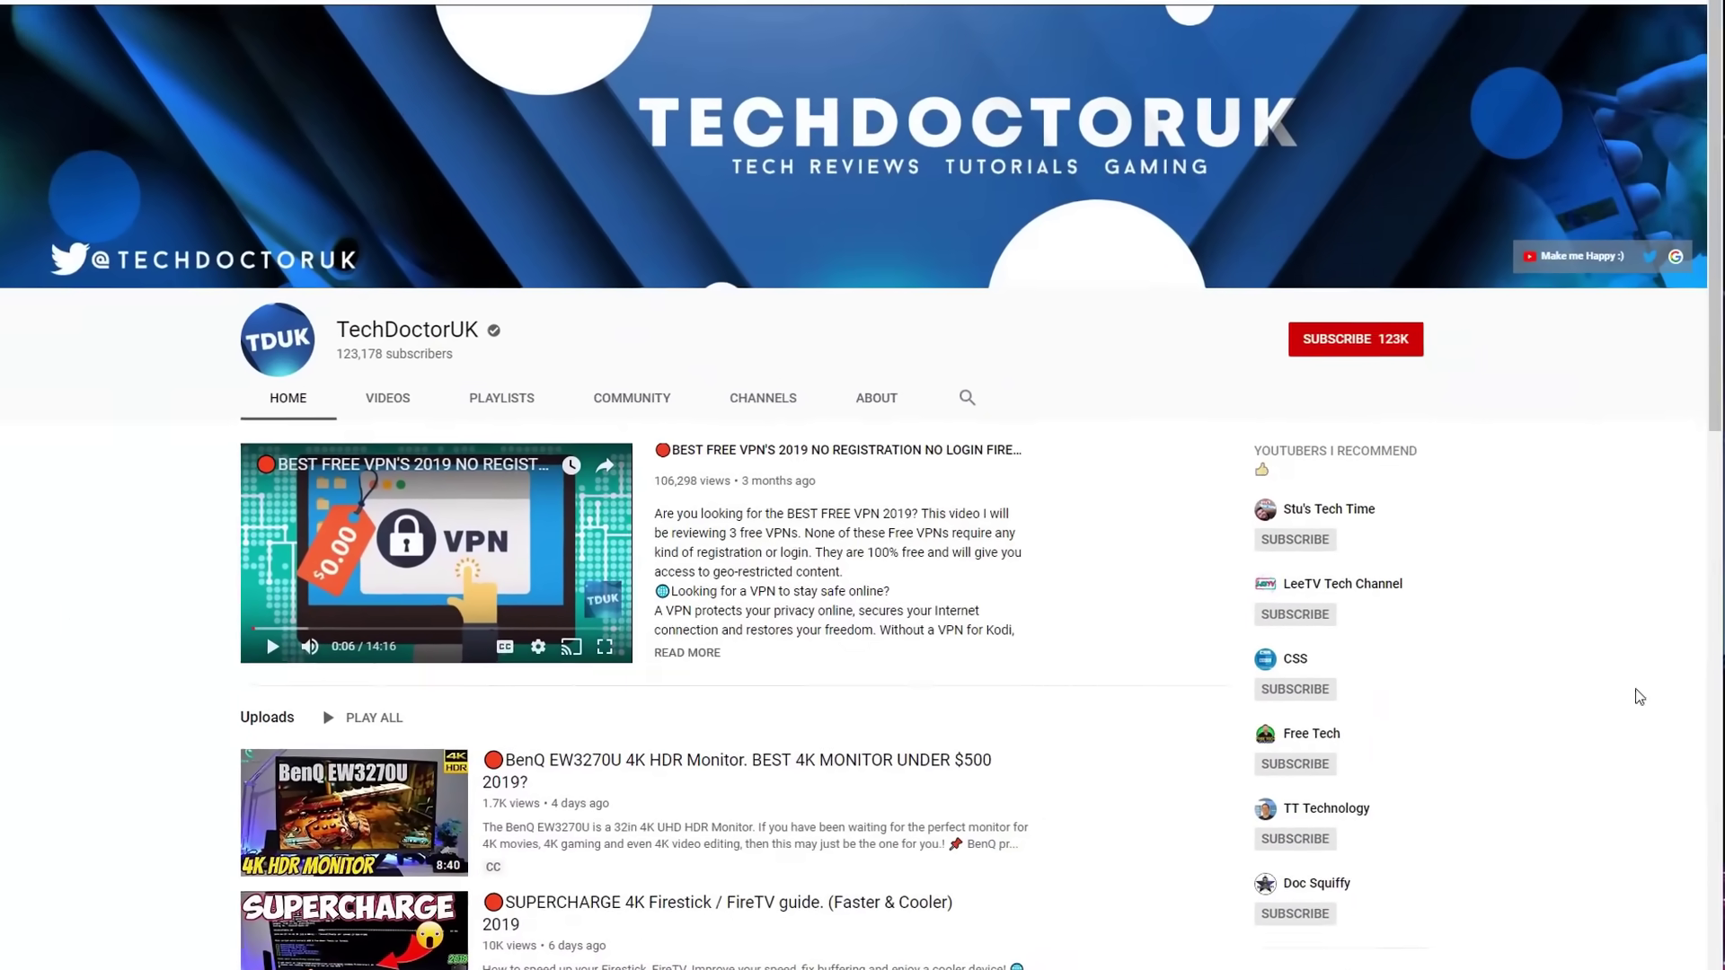
Subscribe to TechDoctorUK and set its bell to all notifications.
{"action": "left_click", "coordinate": [1426, 409]}
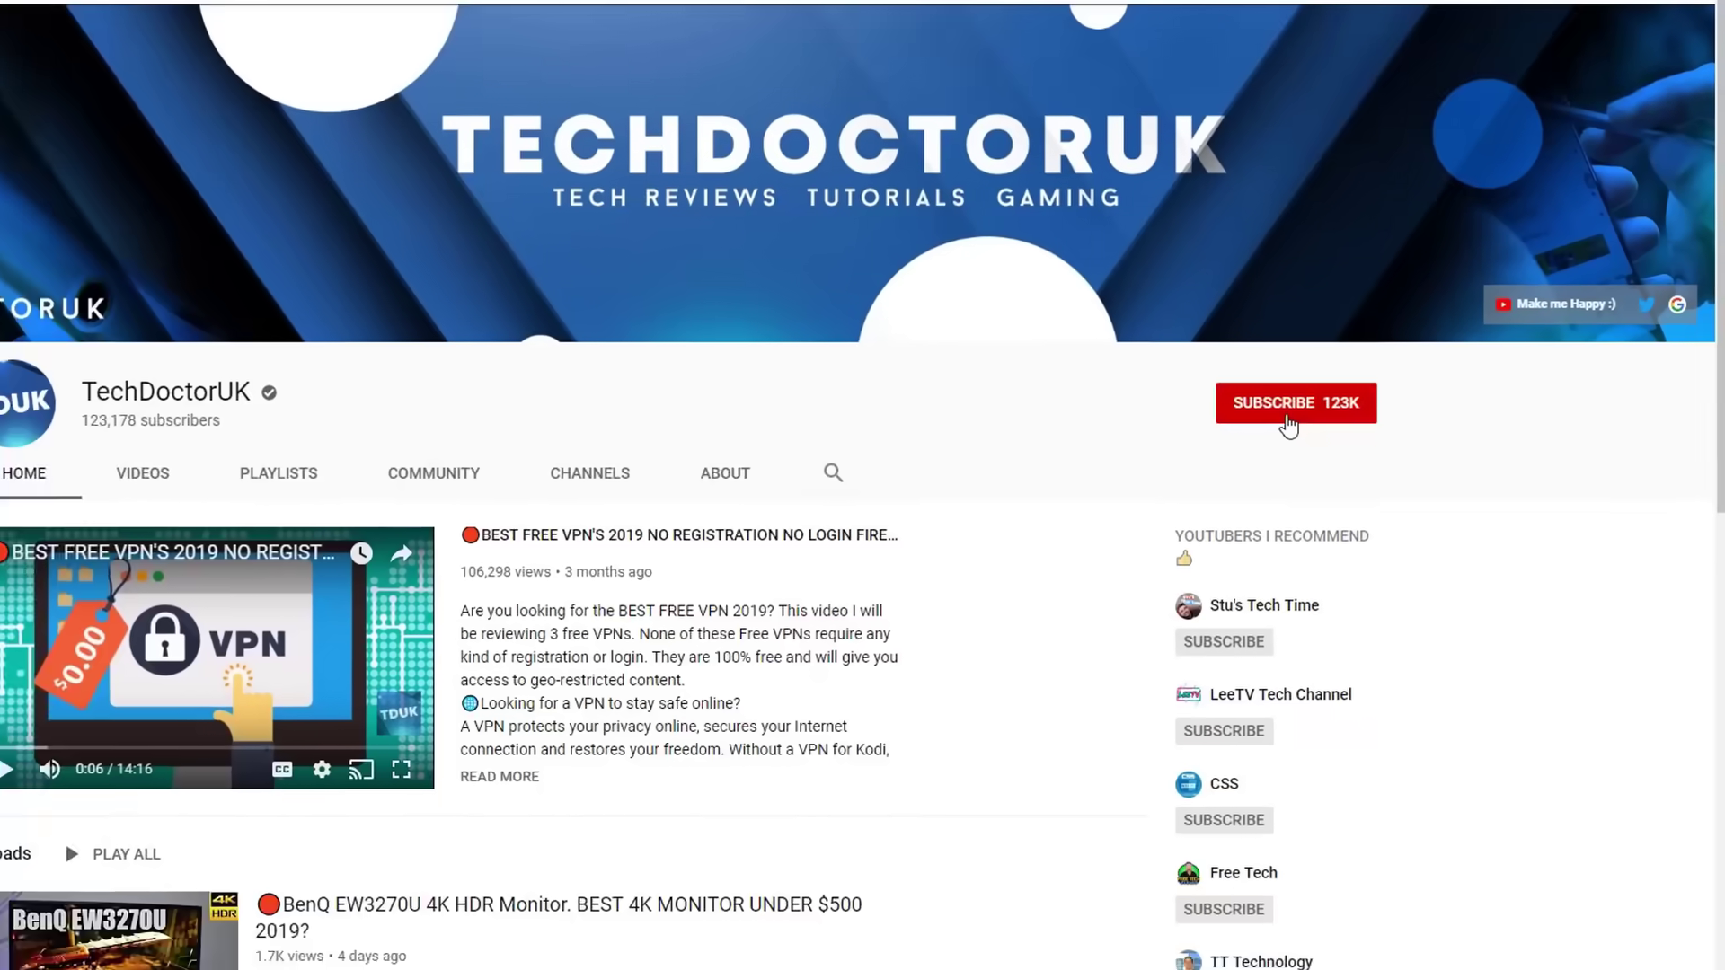
{"action": "left_click", "coordinate": [1321, 371]}
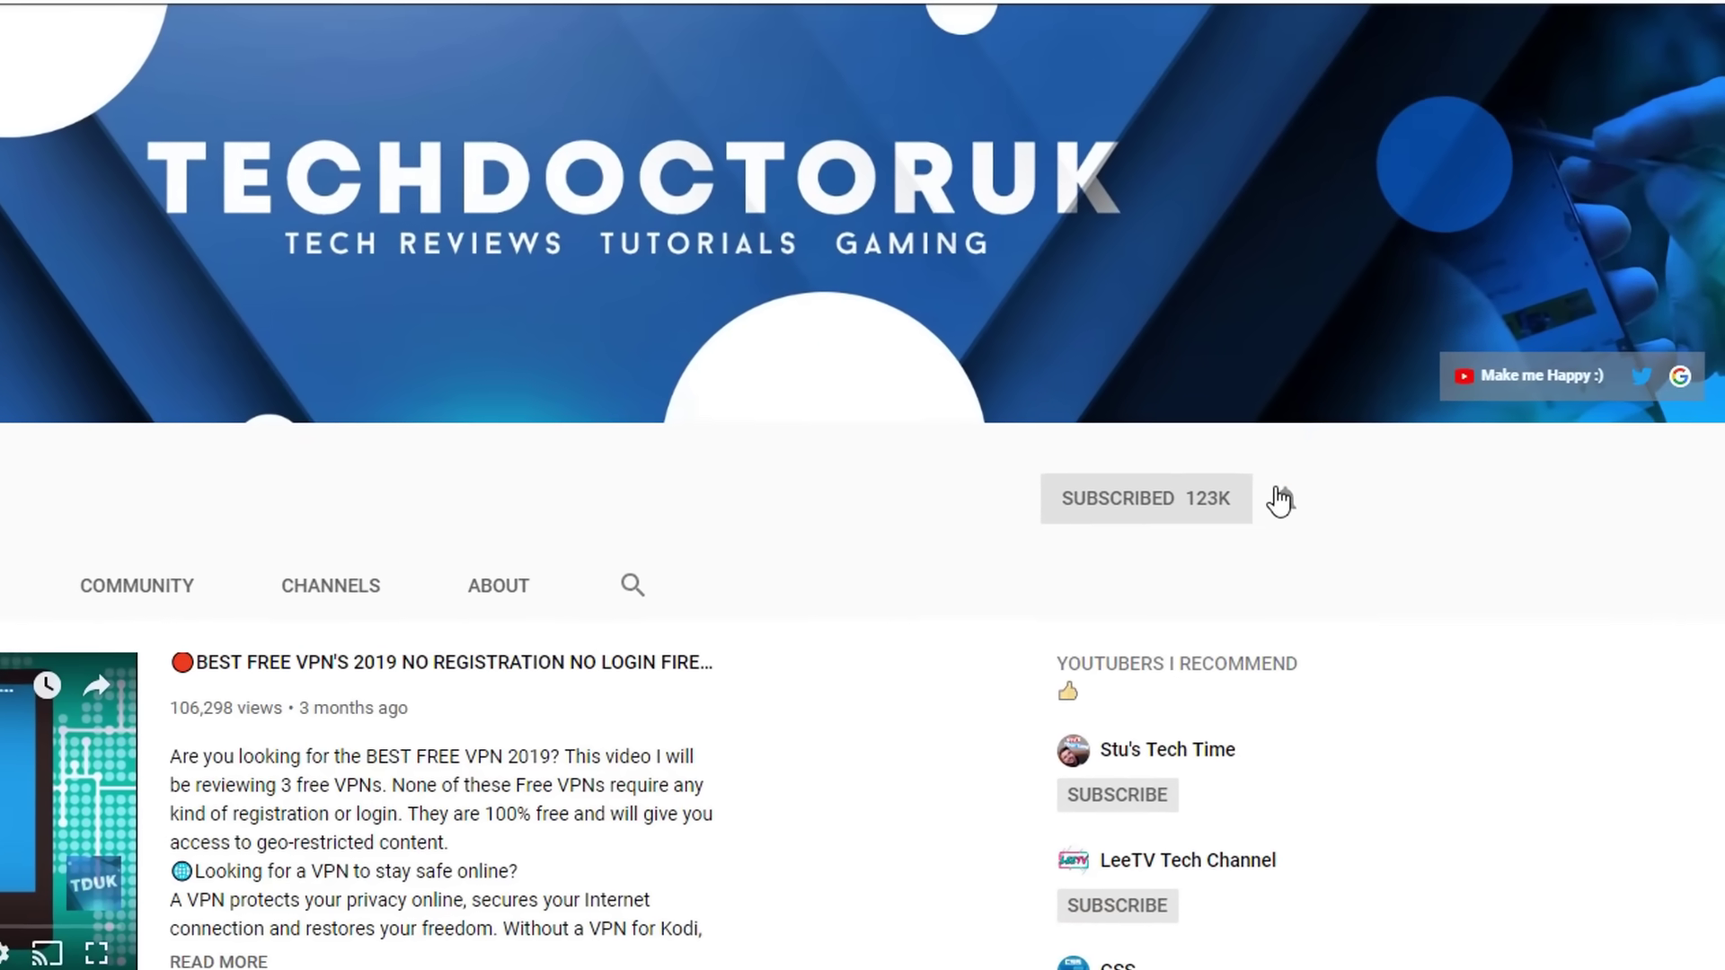
{"action": "left_click", "coordinate": [1267, 526]}
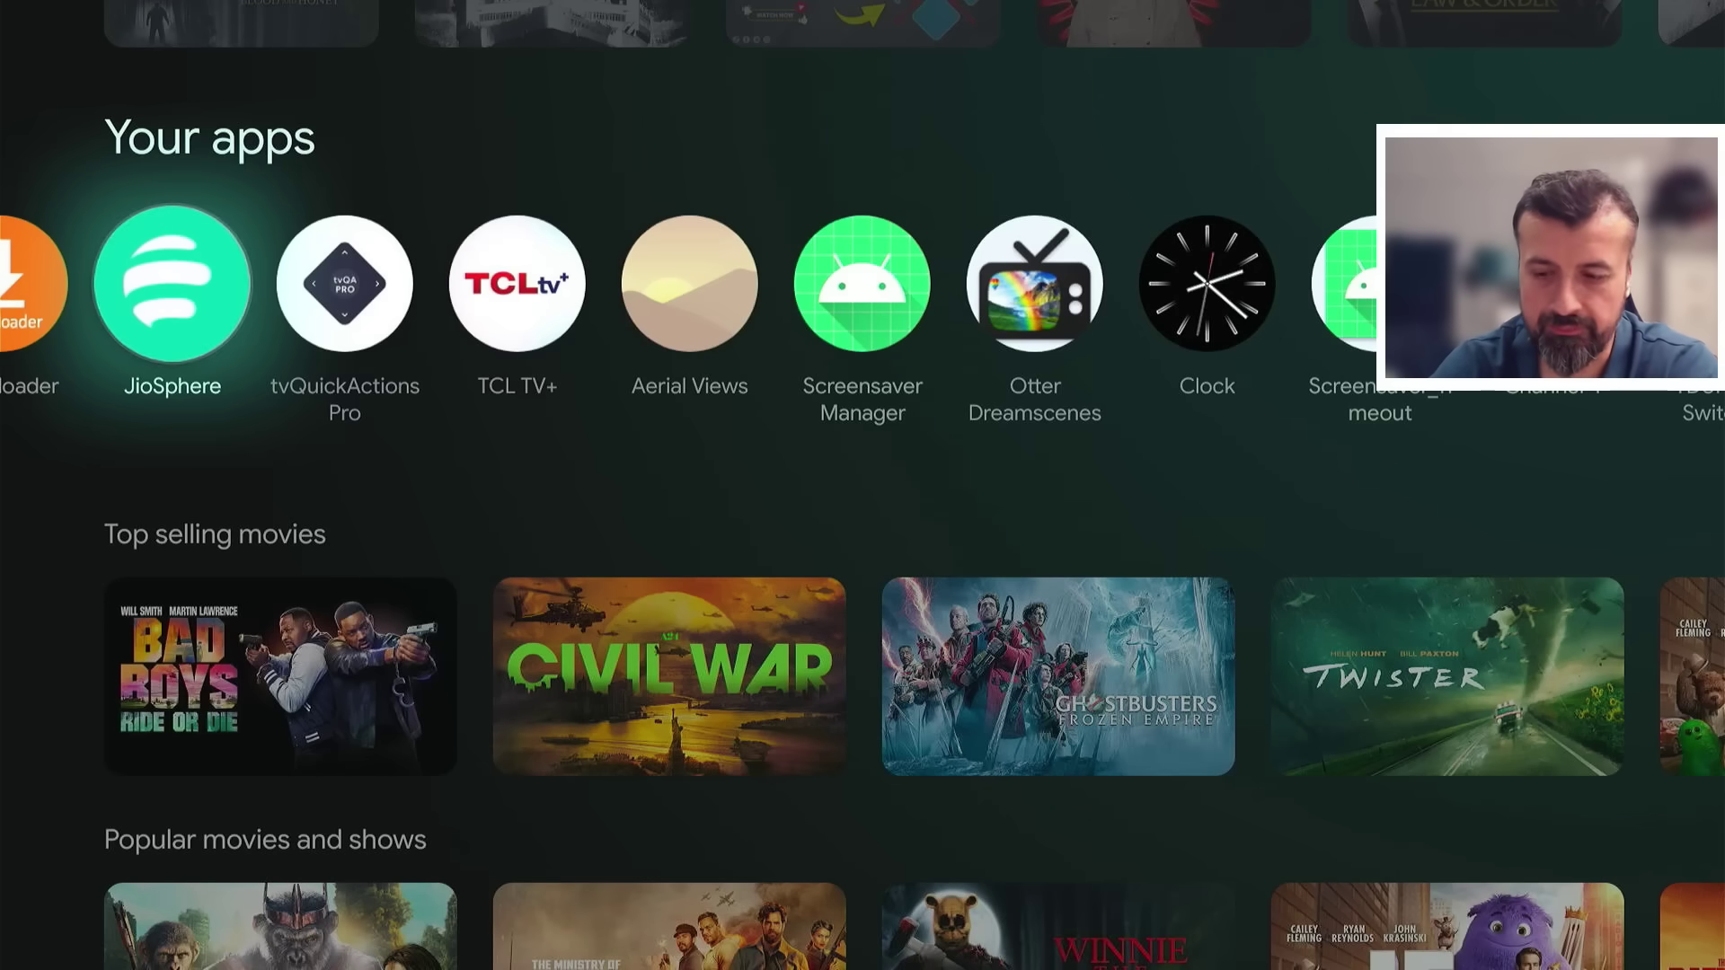
Launch JioSphere, look over the Study and Incognito mode cards, then start in Standard Mode.
{"action": "key", "text": "Return"}
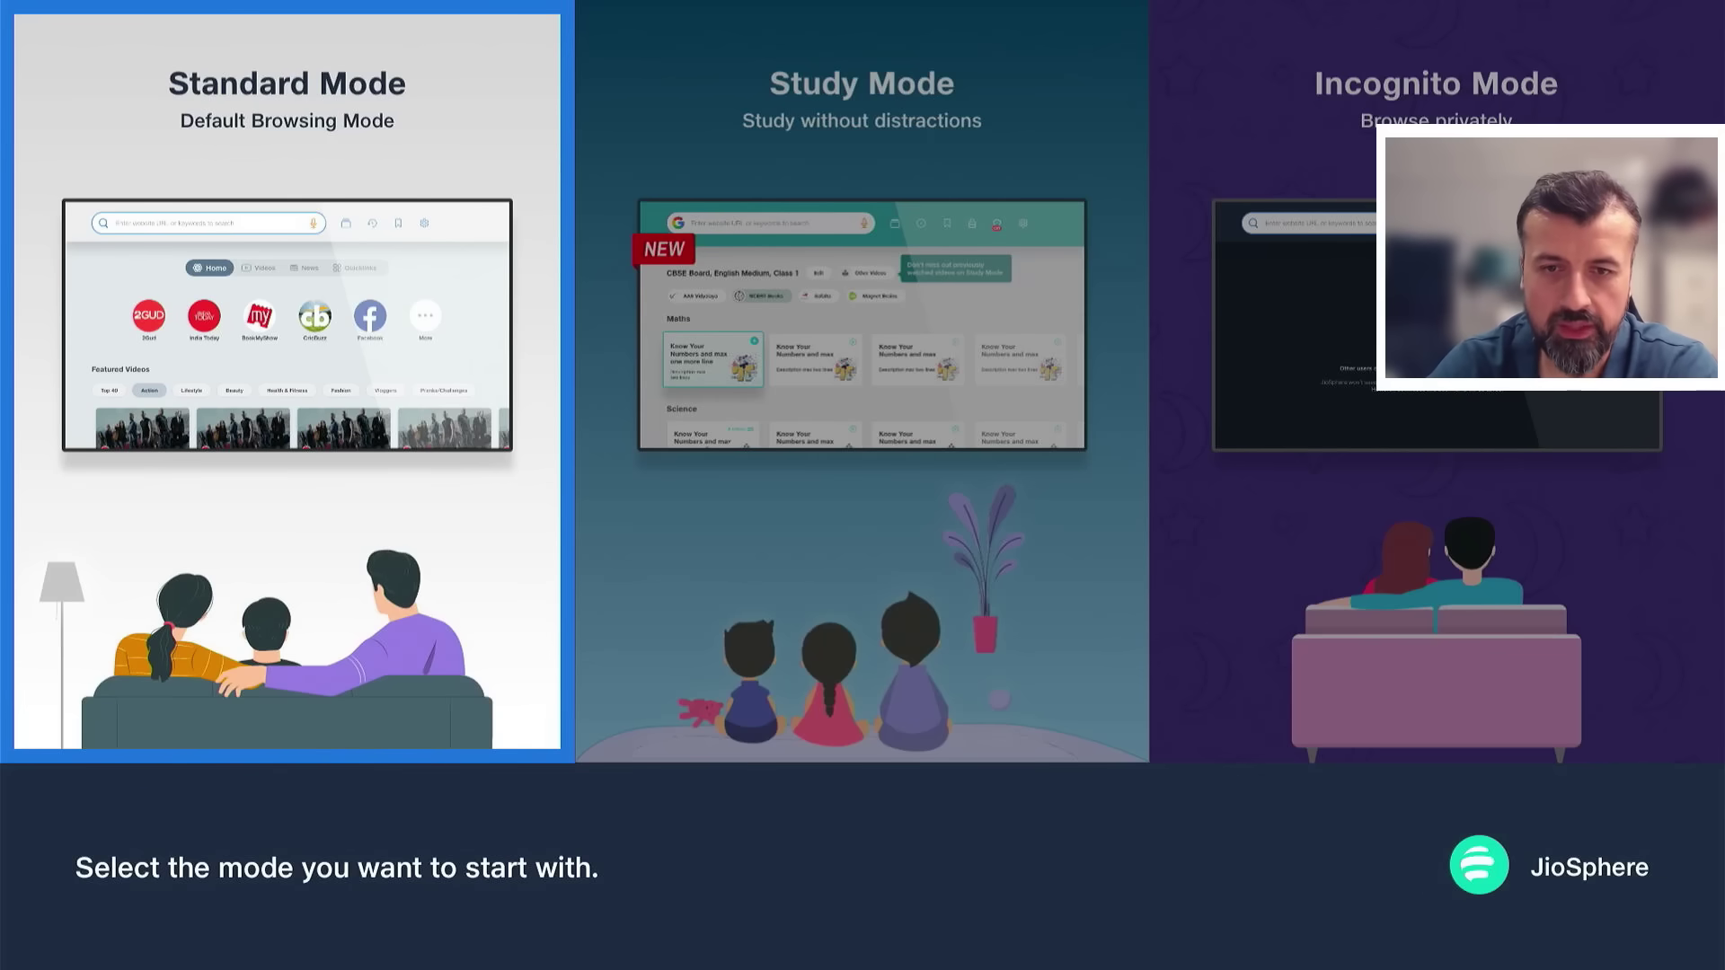
{"action": "key", "text": "Right"}
{"action": "key", "text": "Left"}
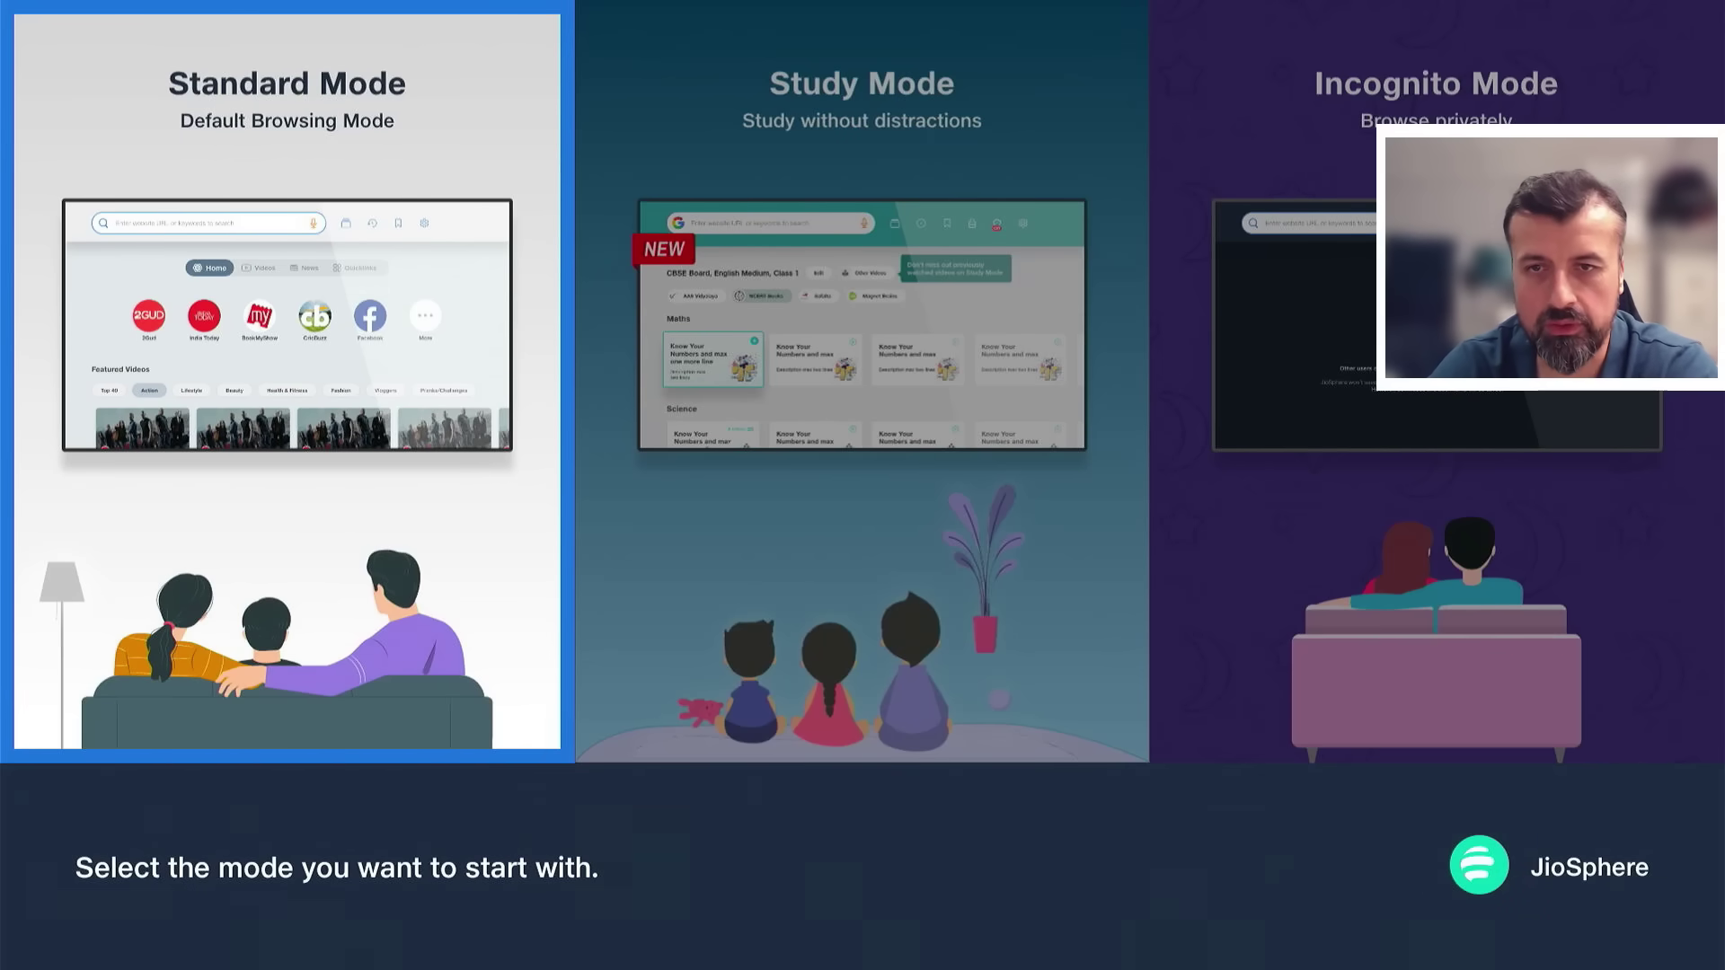
{"action": "key", "text": "Right"}
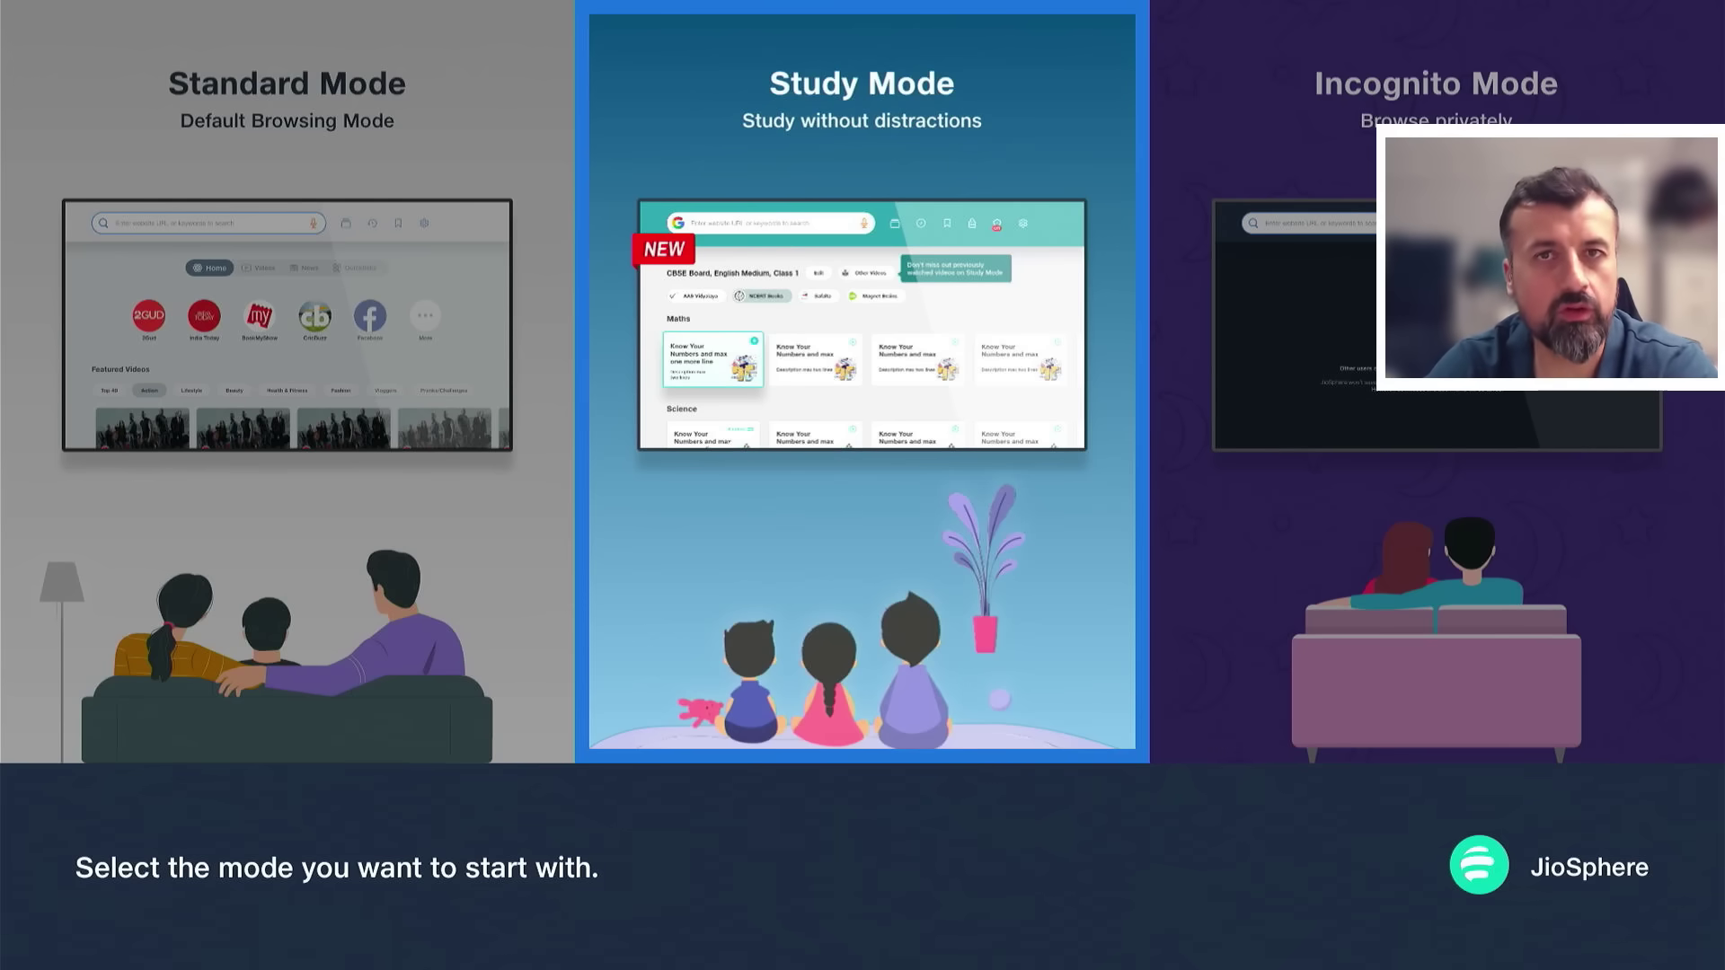
{"action": "key", "text": "Right"}
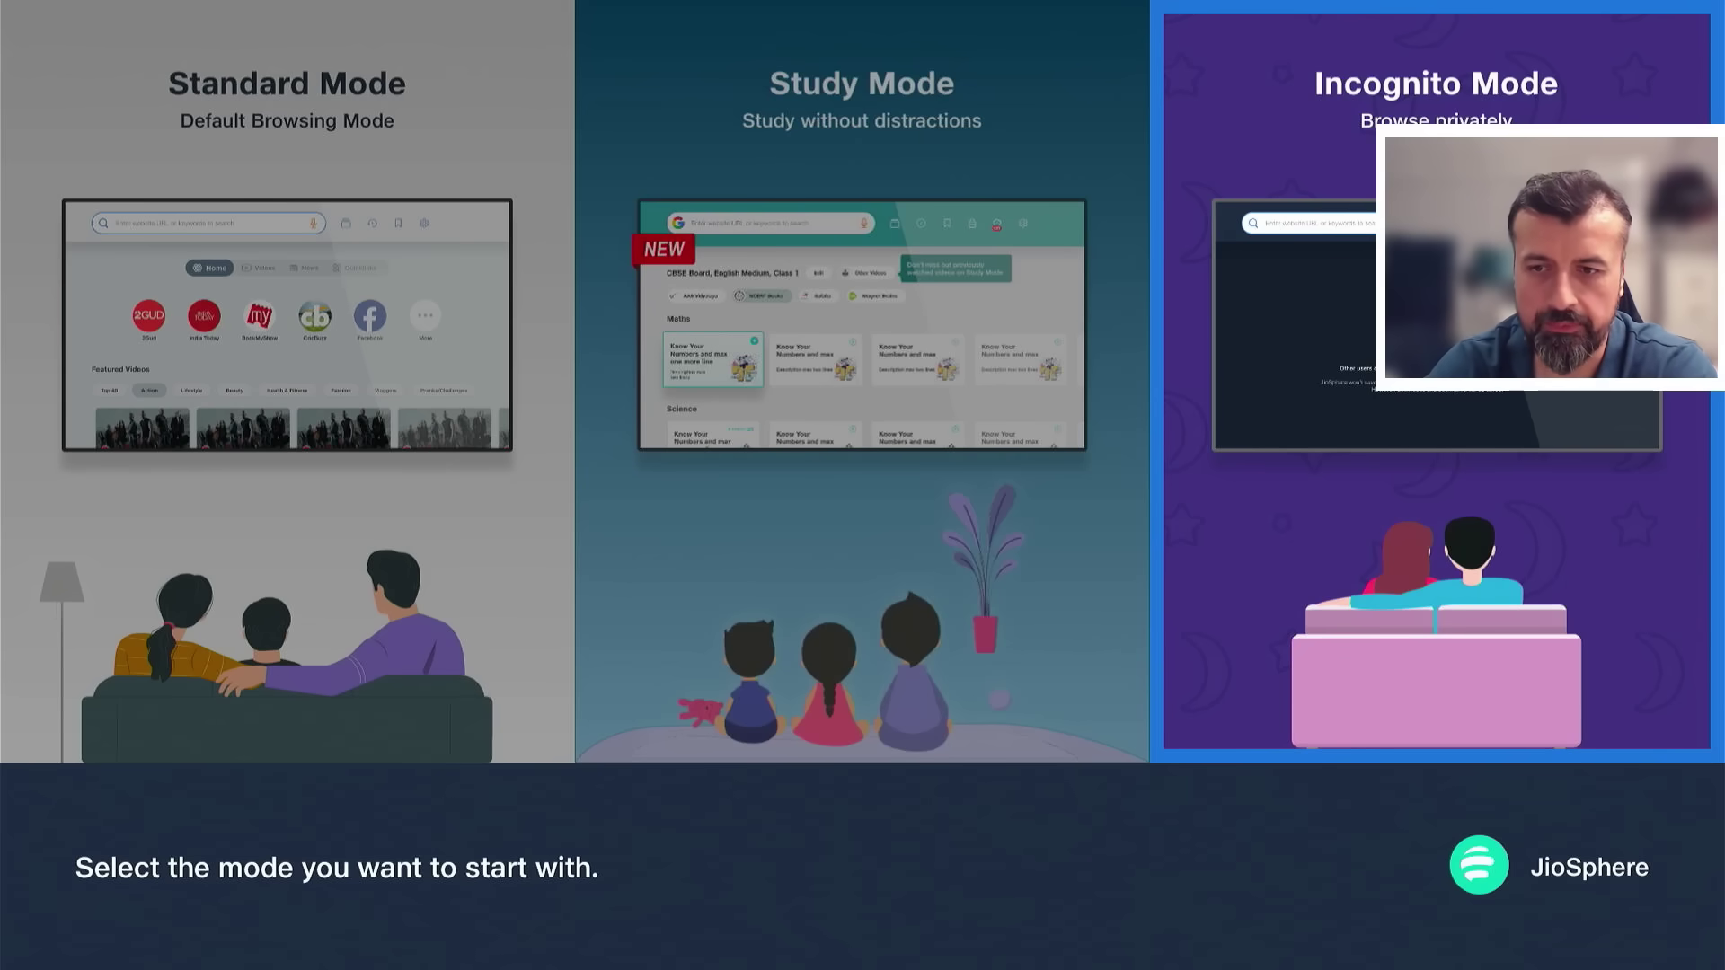
{"action": "key", "text": "Left"}
{"action": "key", "text": "Left"}
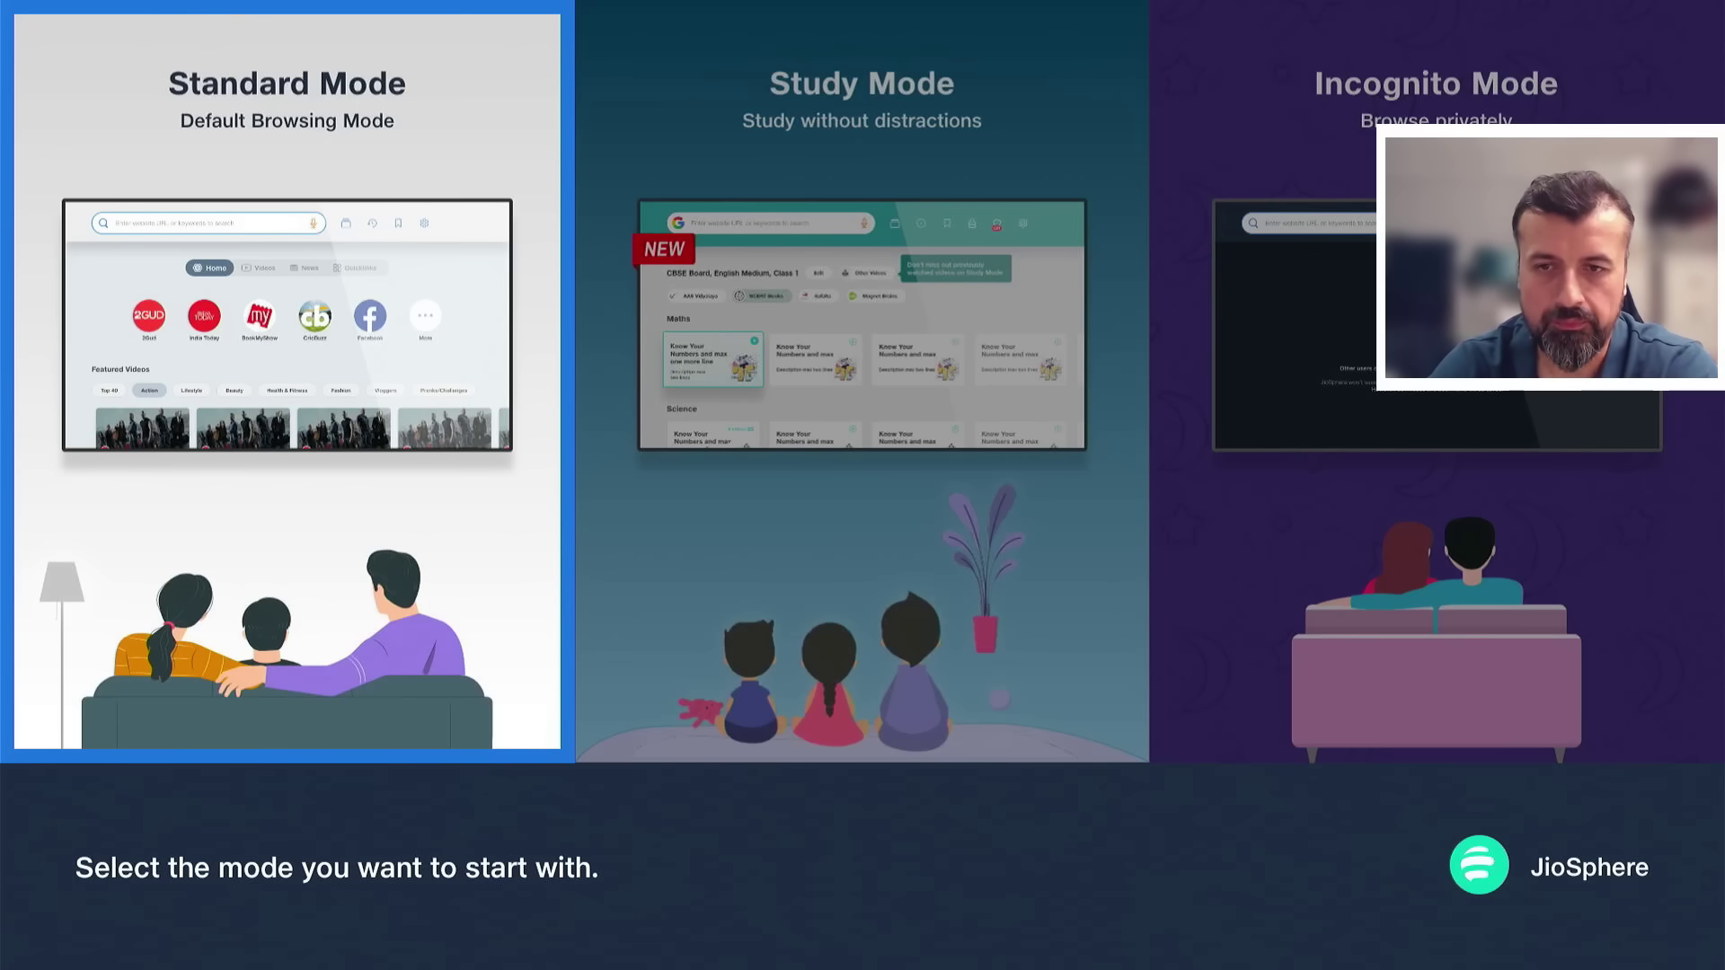
{"action": "key", "text": "Return"}
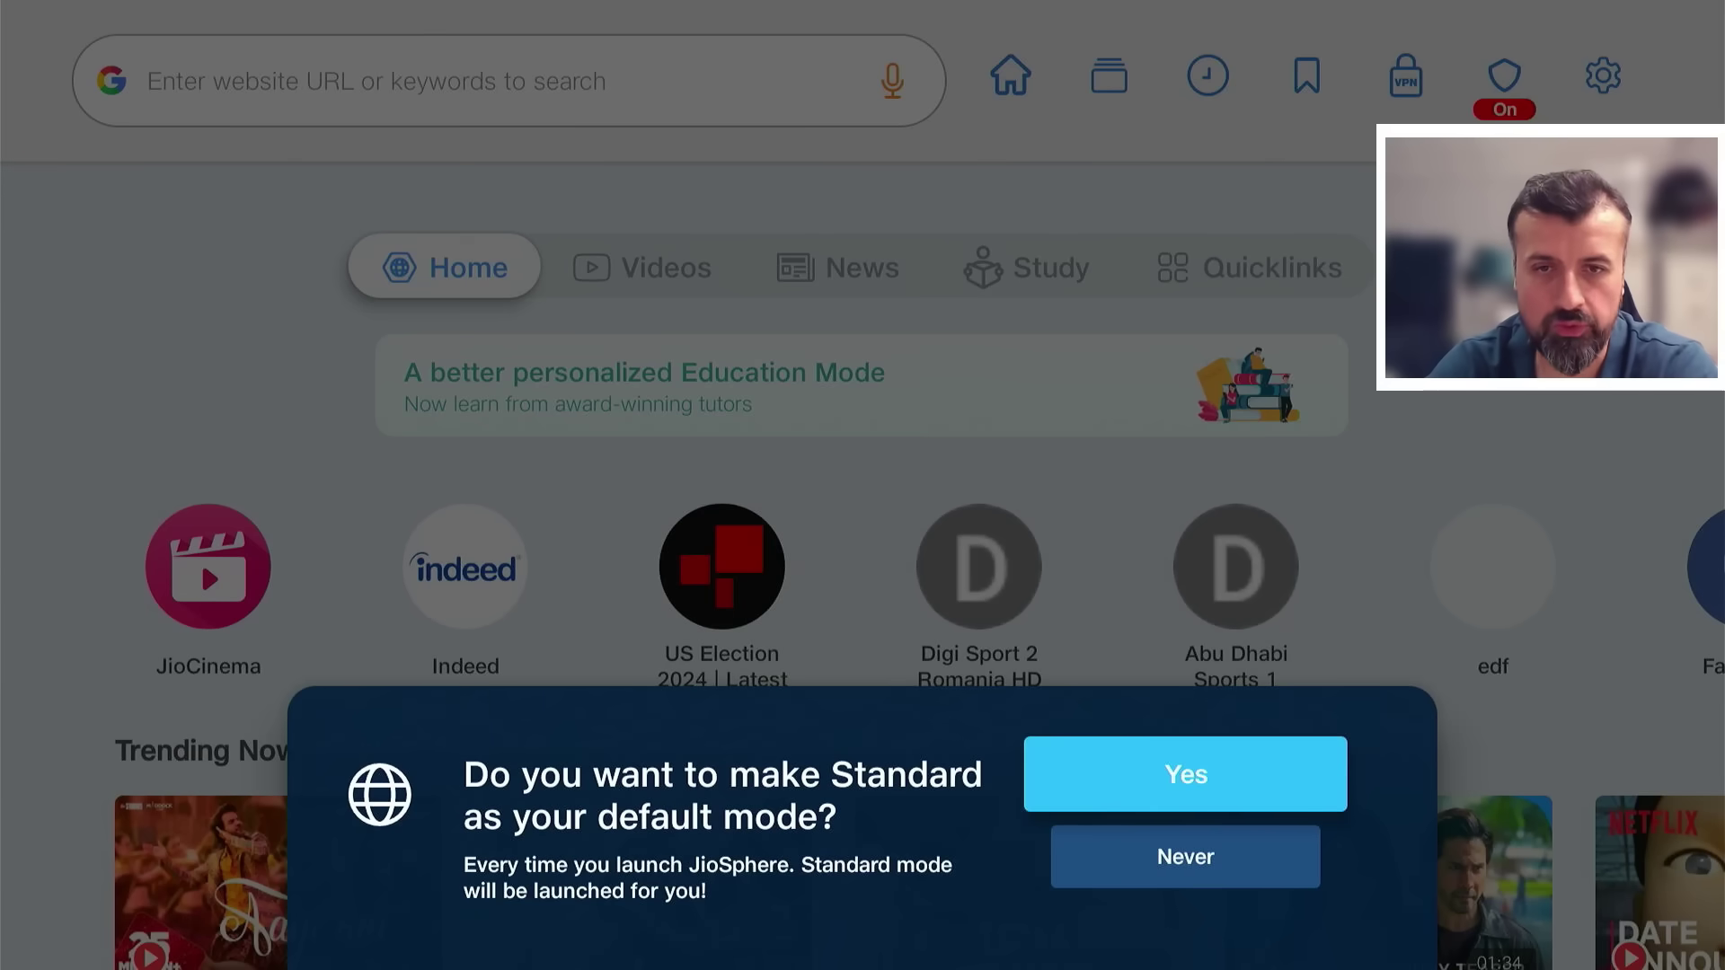
Accept the prompt to make Standard the default browsing mode.
{"action": "key", "text": "Down"}
{"action": "key", "text": "Up"}
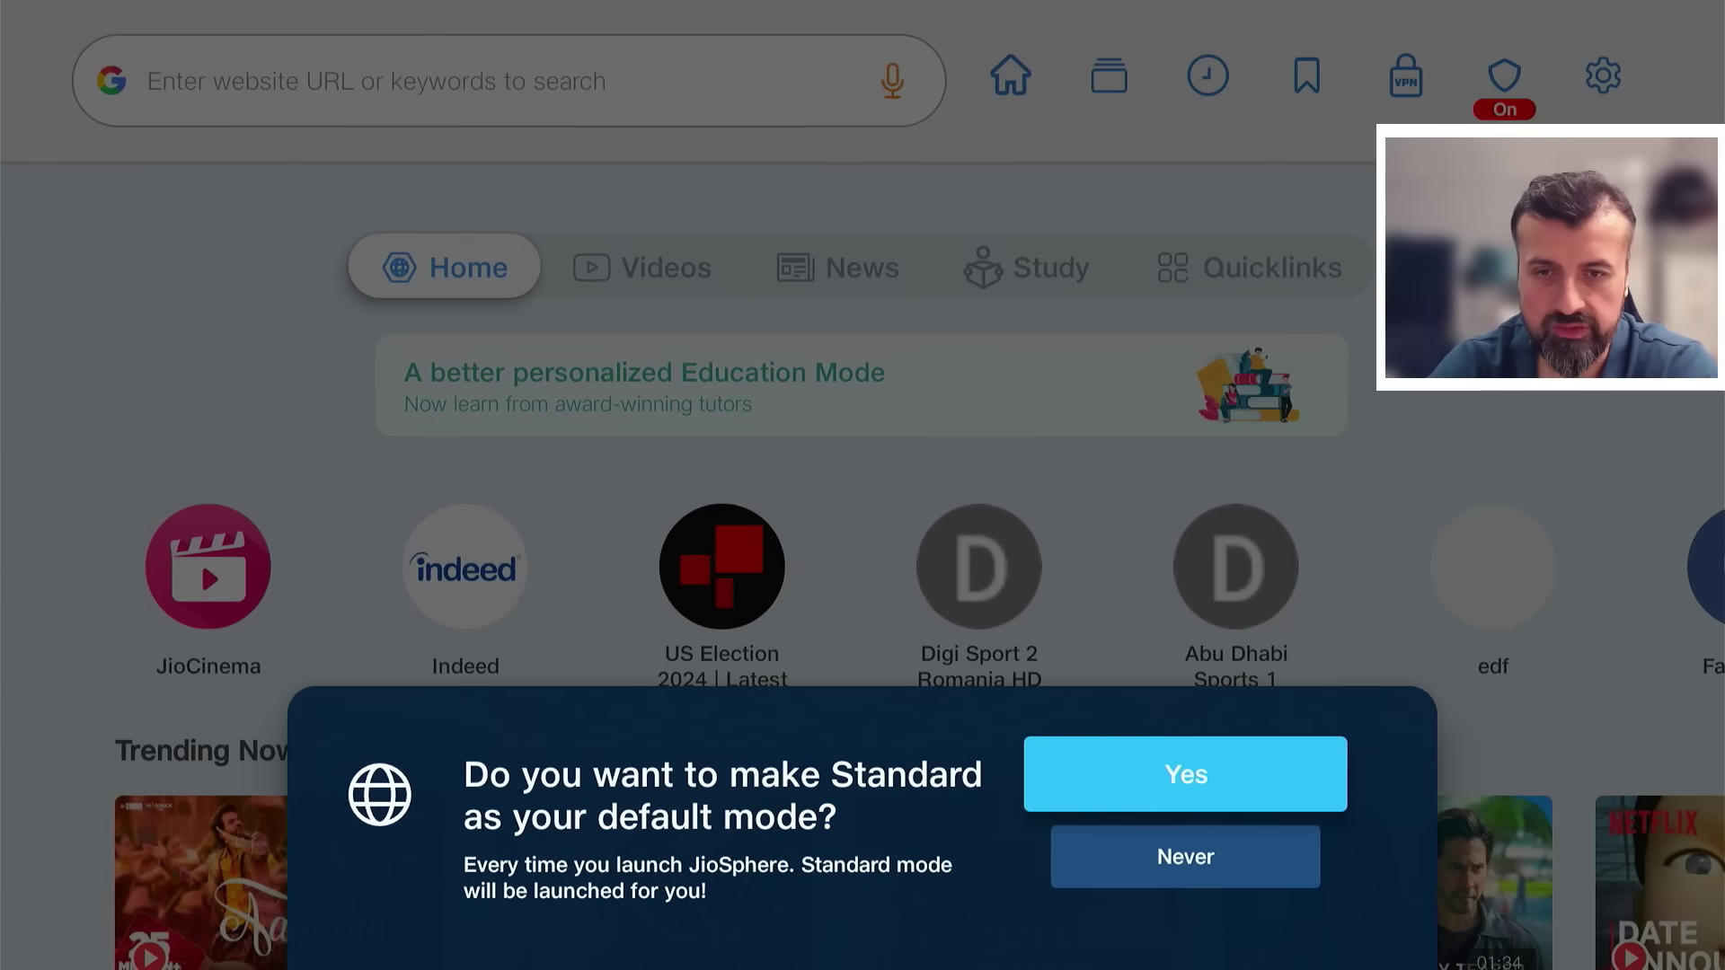
{"action": "key", "text": "Return"}
Voice-search for Amazon and open the Amazon.co.uk result.
{"action": "key", "text": "Up"}
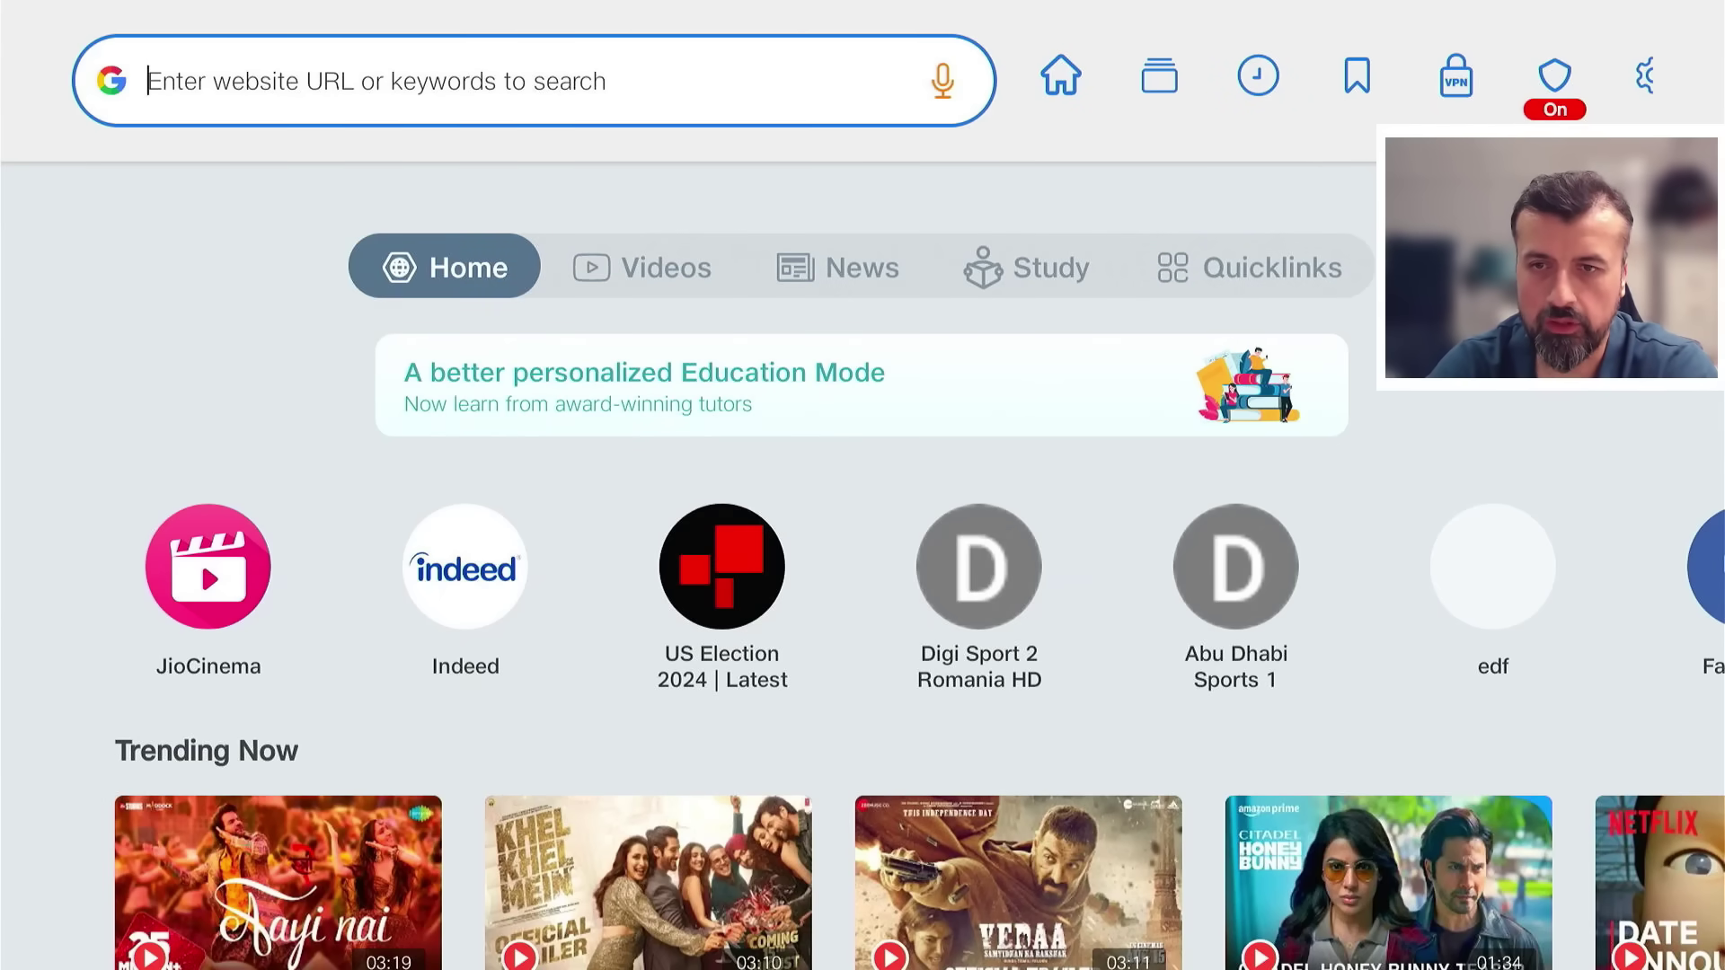
{"action": "key", "text": "Return"}
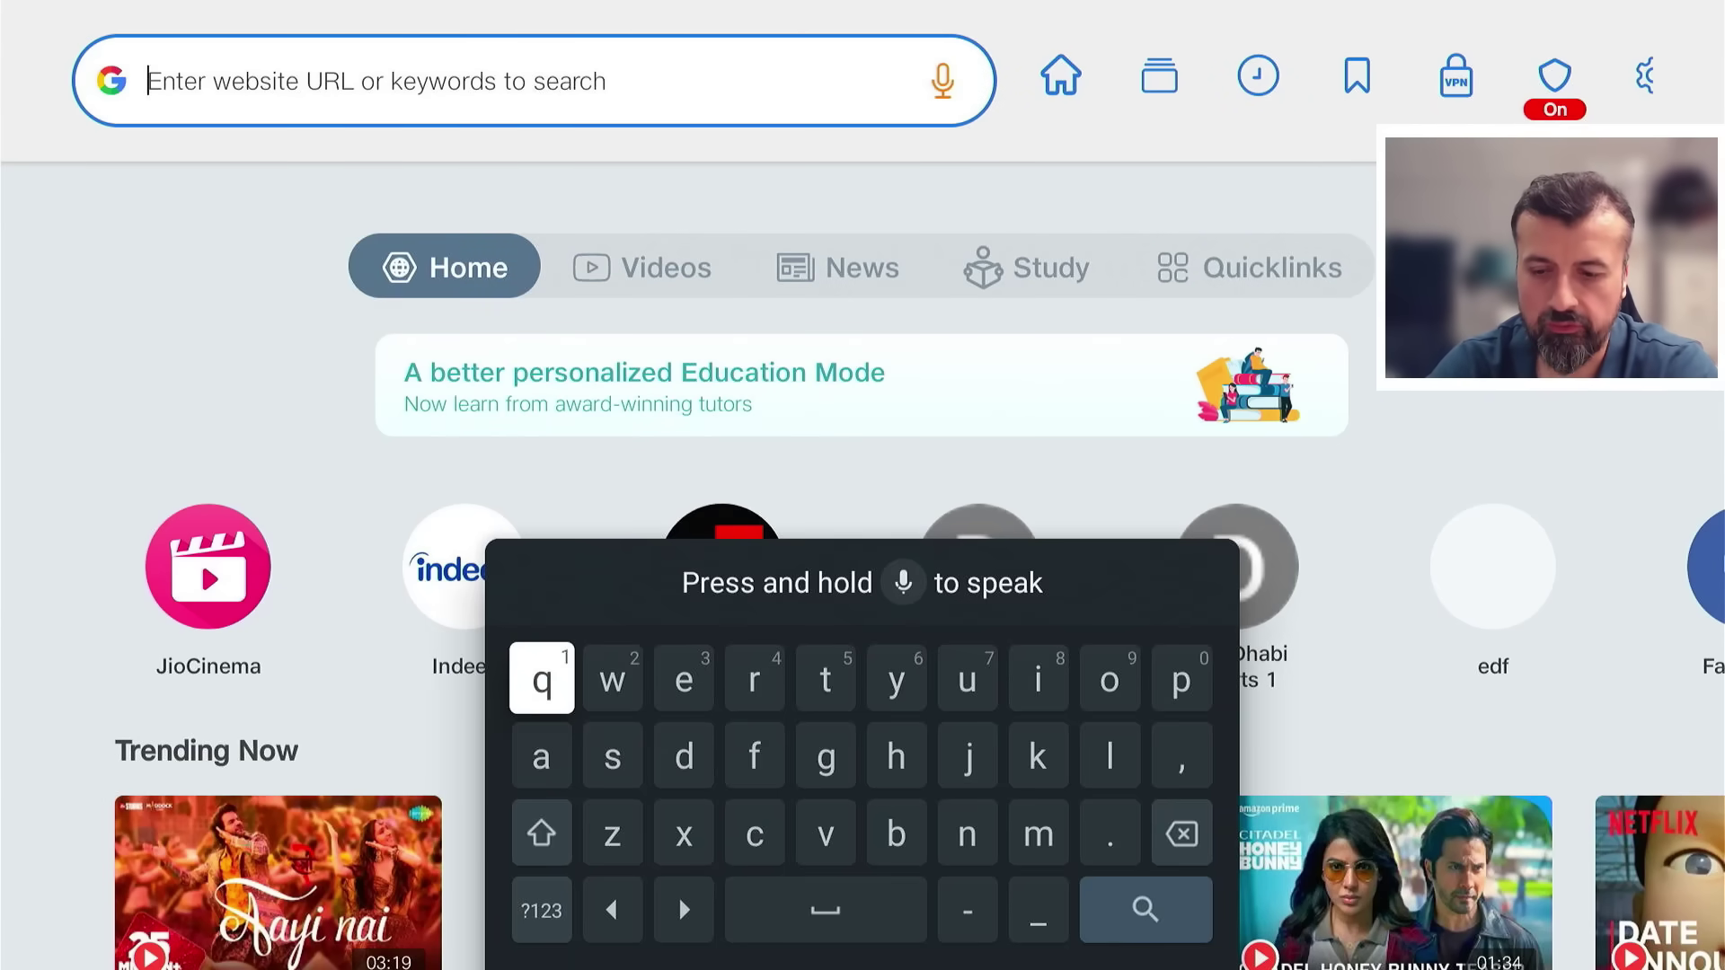
{"action": "key", "text": "XF86AudioMic"}
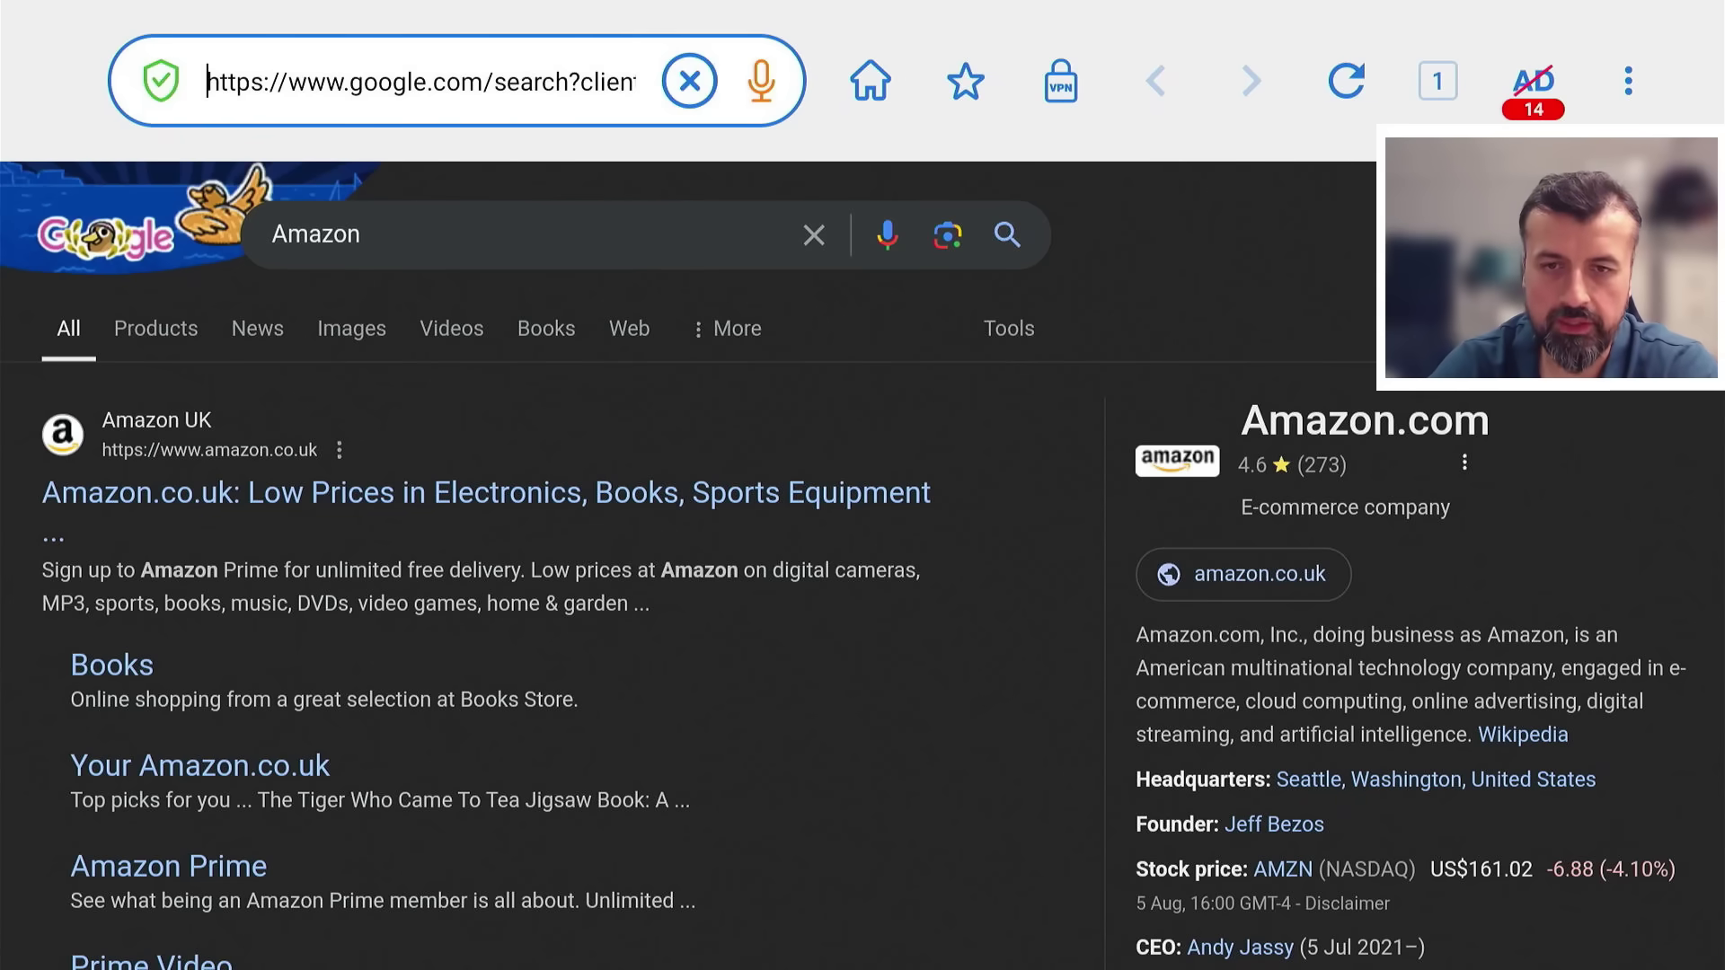
{"action": "key", "text": "End"}
{"action": "key", "text": "Escape"}
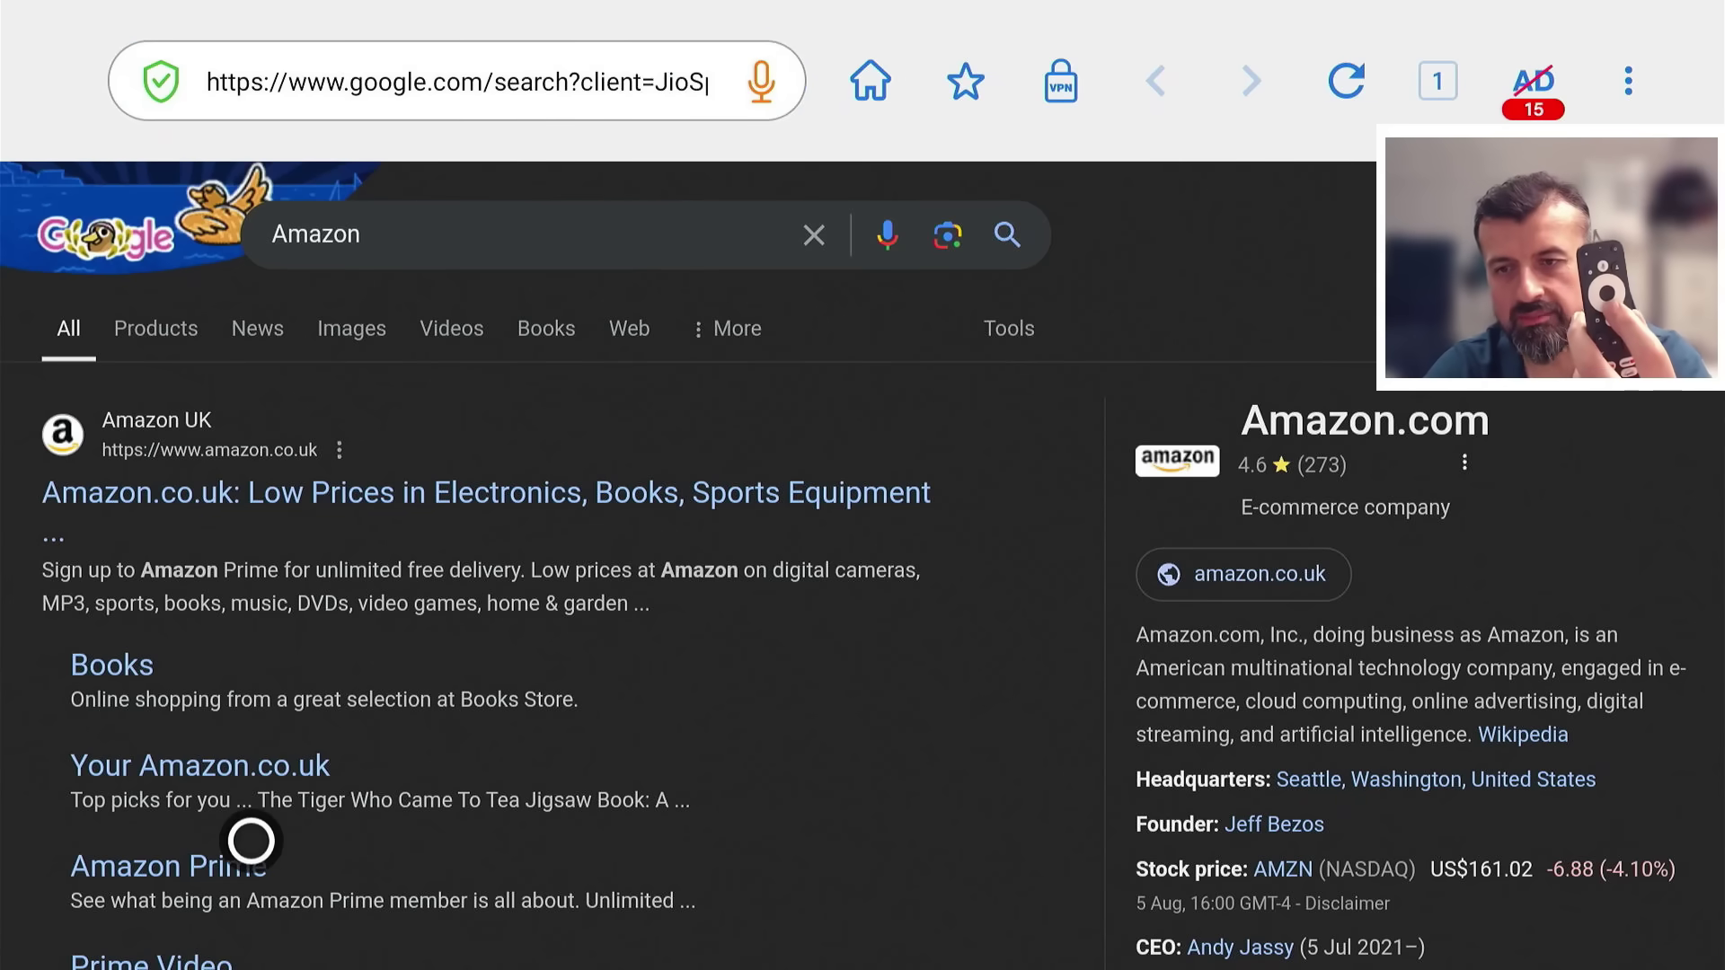
{"action": "scroll", "coordinate": [242, 934], "scroll_direction": "down", "scroll_amount": 4}
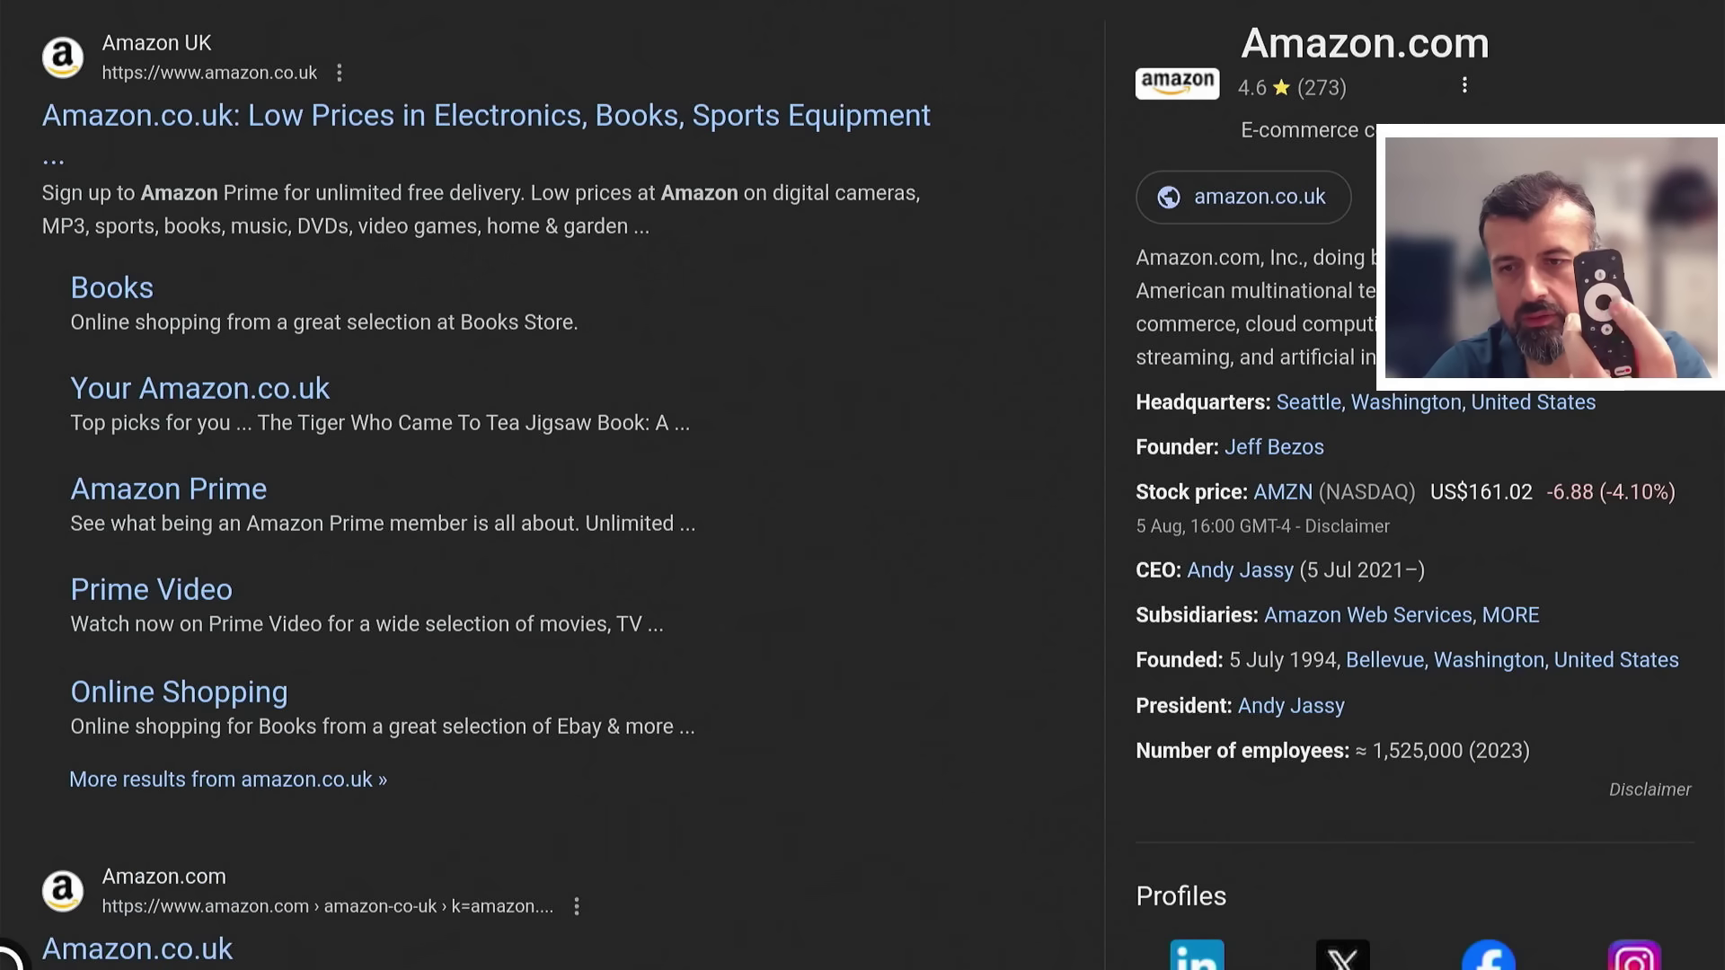
{"action": "scroll", "coordinate": [352, 957], "scroll_direction": "down", "scroll_amount": 5}
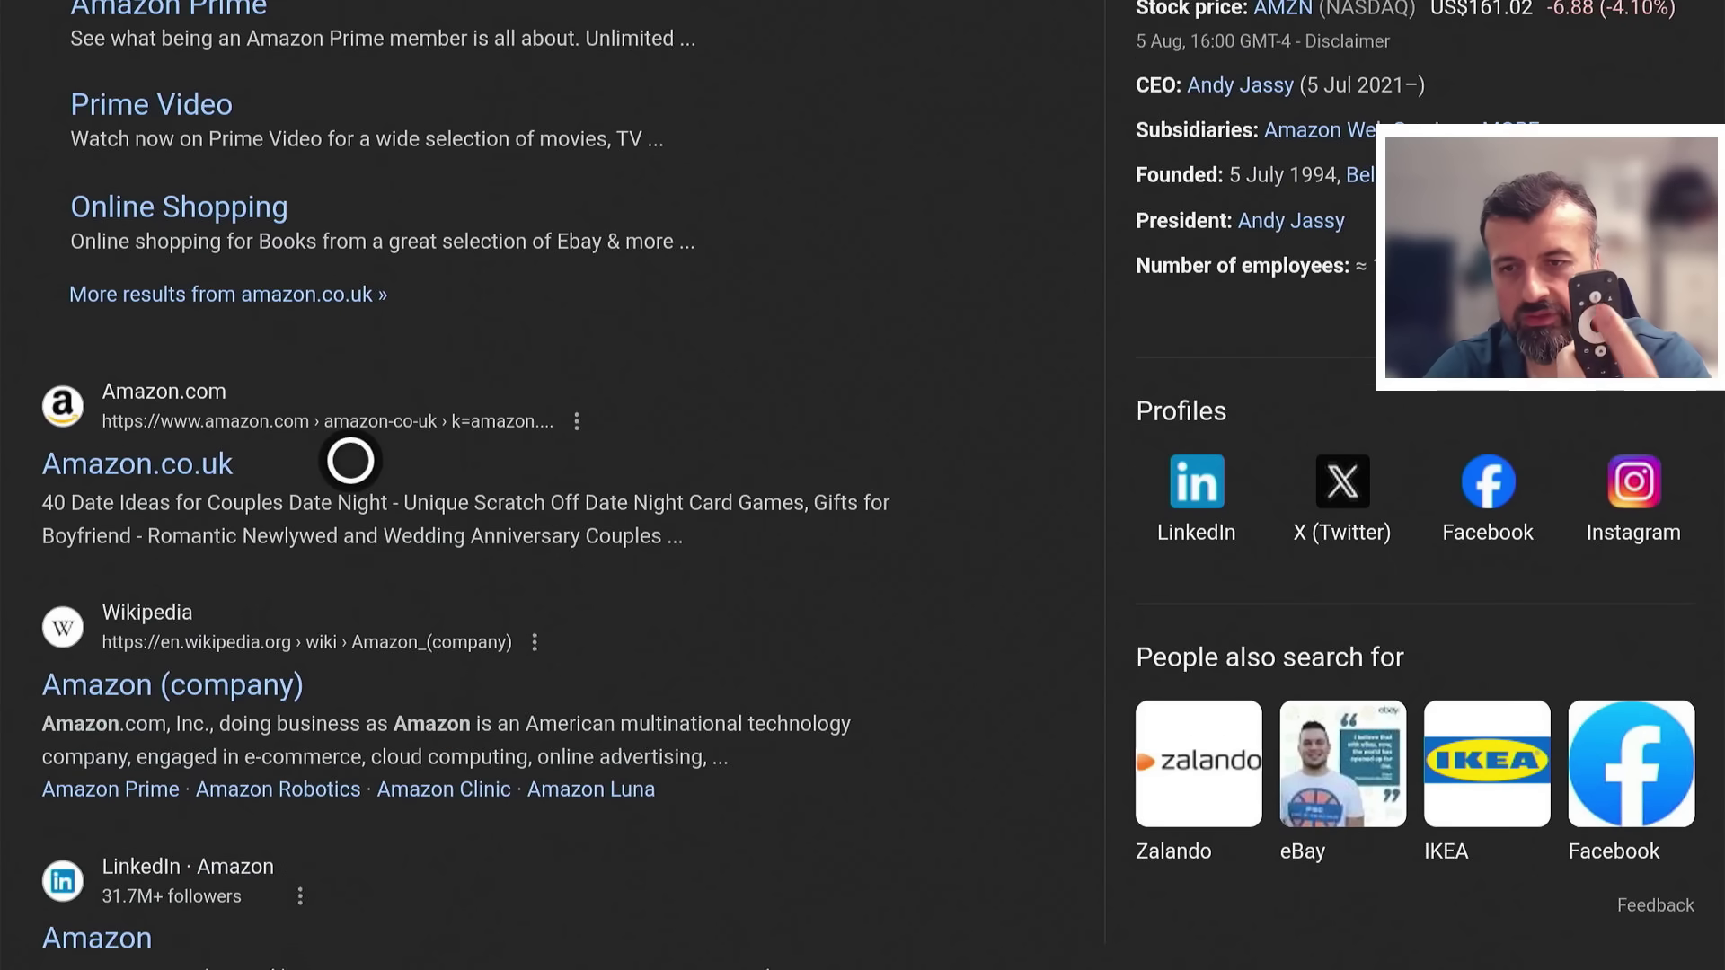
{"action": "left_click", "coordinate": [104, 458]}
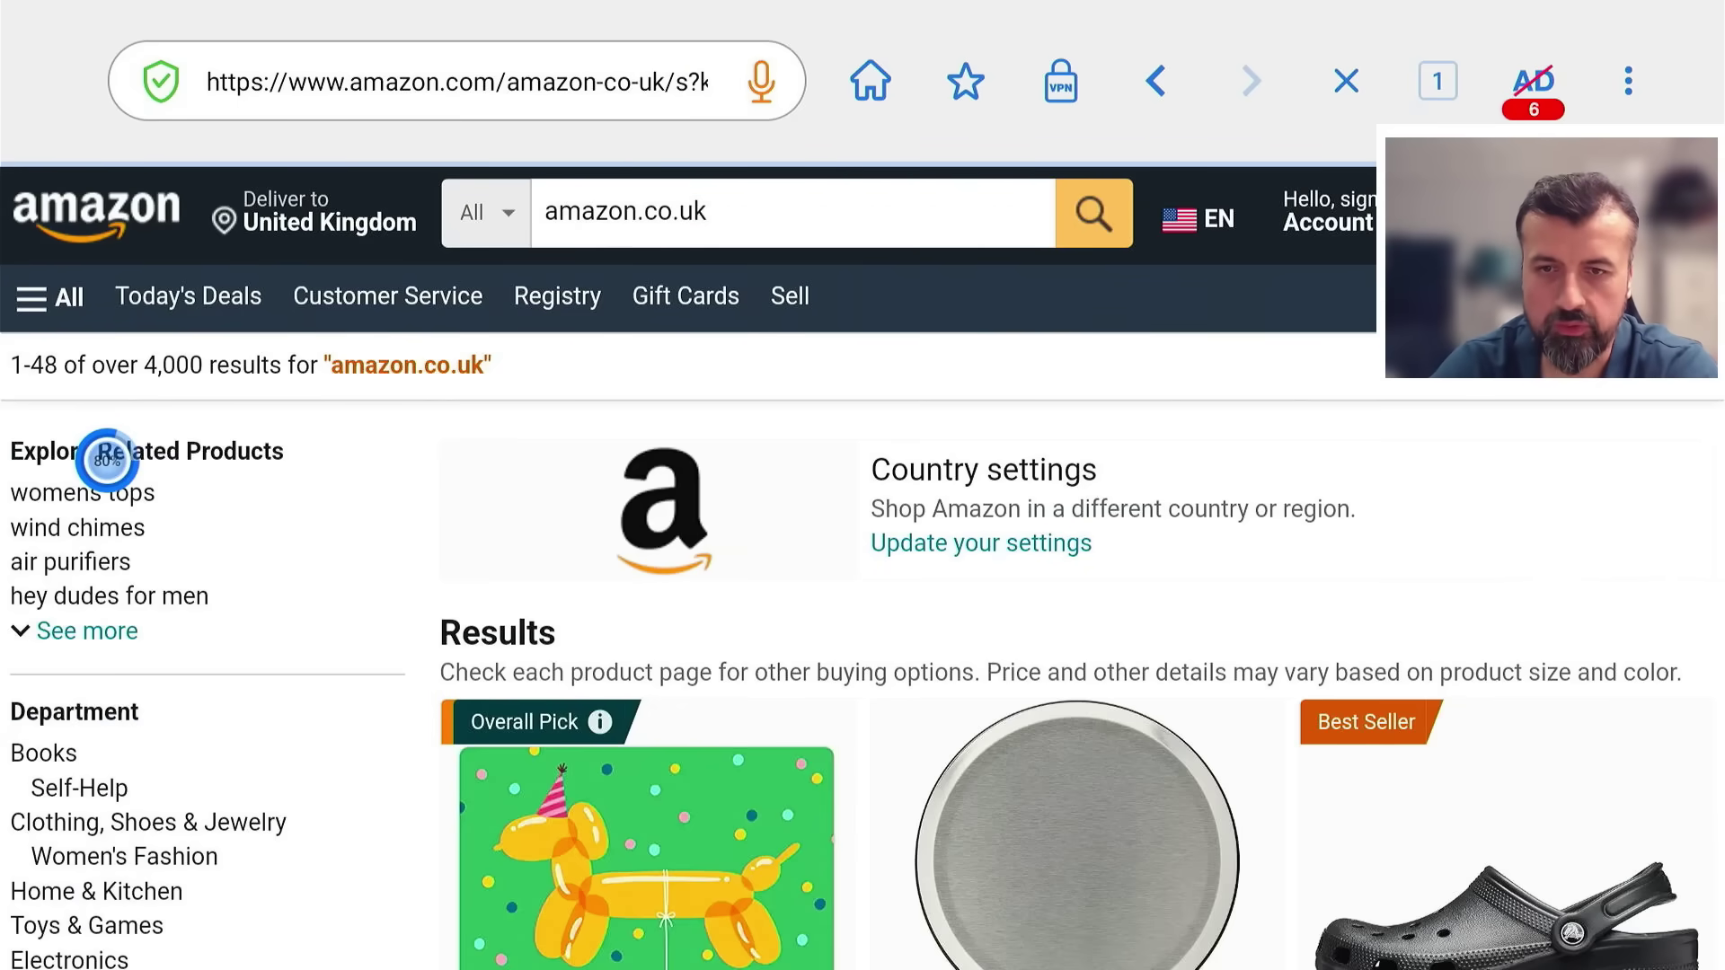
Open the OLOV 21-piece Beard Trimmer from Today's deals, then return to the amazon.co.uk results.
{"action": "scroll", "coordinate": [108, 724], "scroll_direction": "down", "scroll_amount": 3}
{"action": "scroll", "coordinate": [109, 954], "scroll_direction": "down", "scroll_amount": 8}
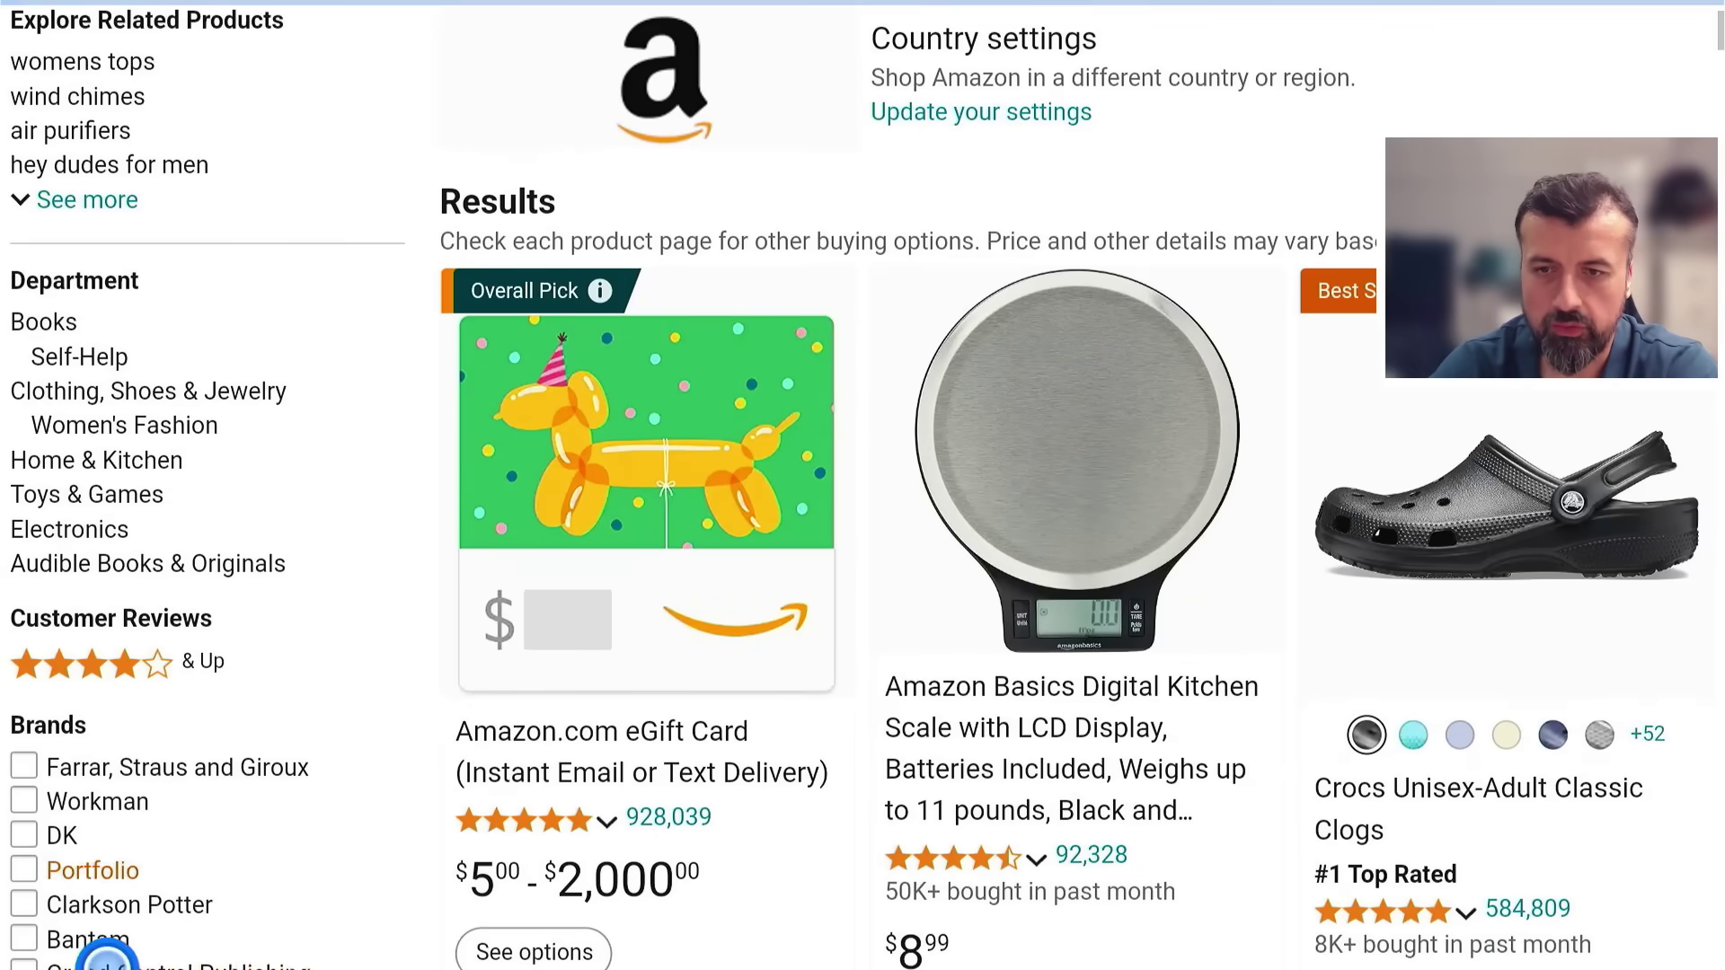
{"action": "scroll", "coordinate": [106, 955], "scroll_direction": "down", "scroll_amount": 8}
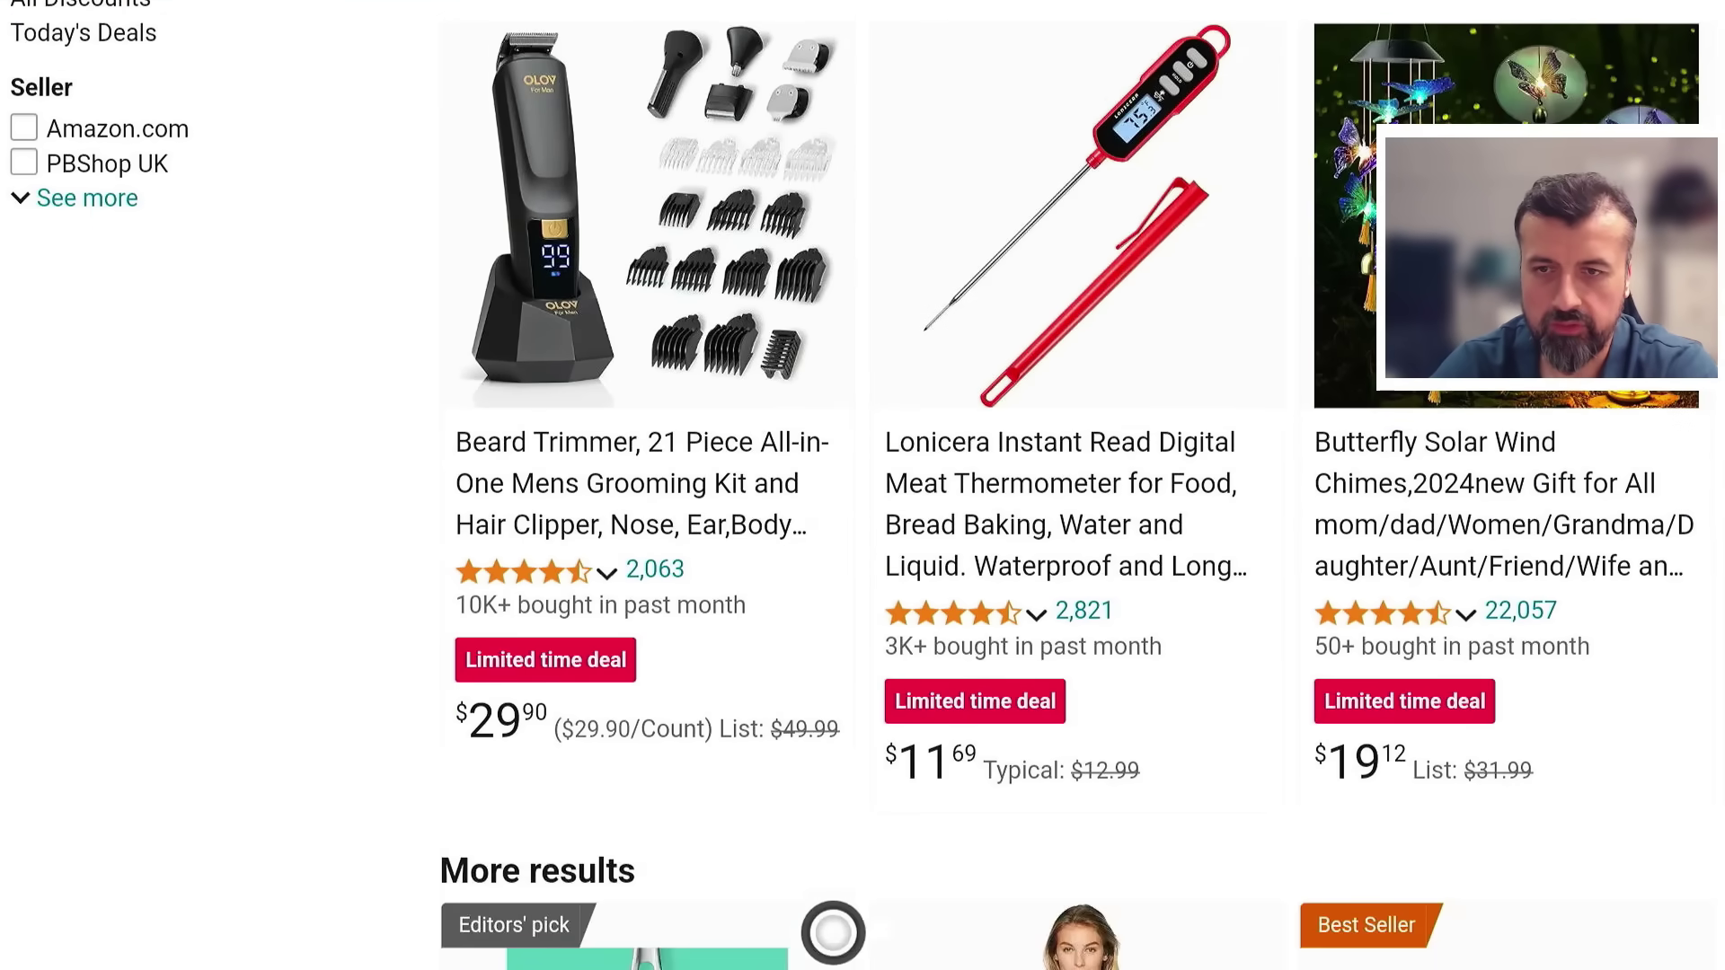
{"action": "left_click", "coordinate": [539, 449]}
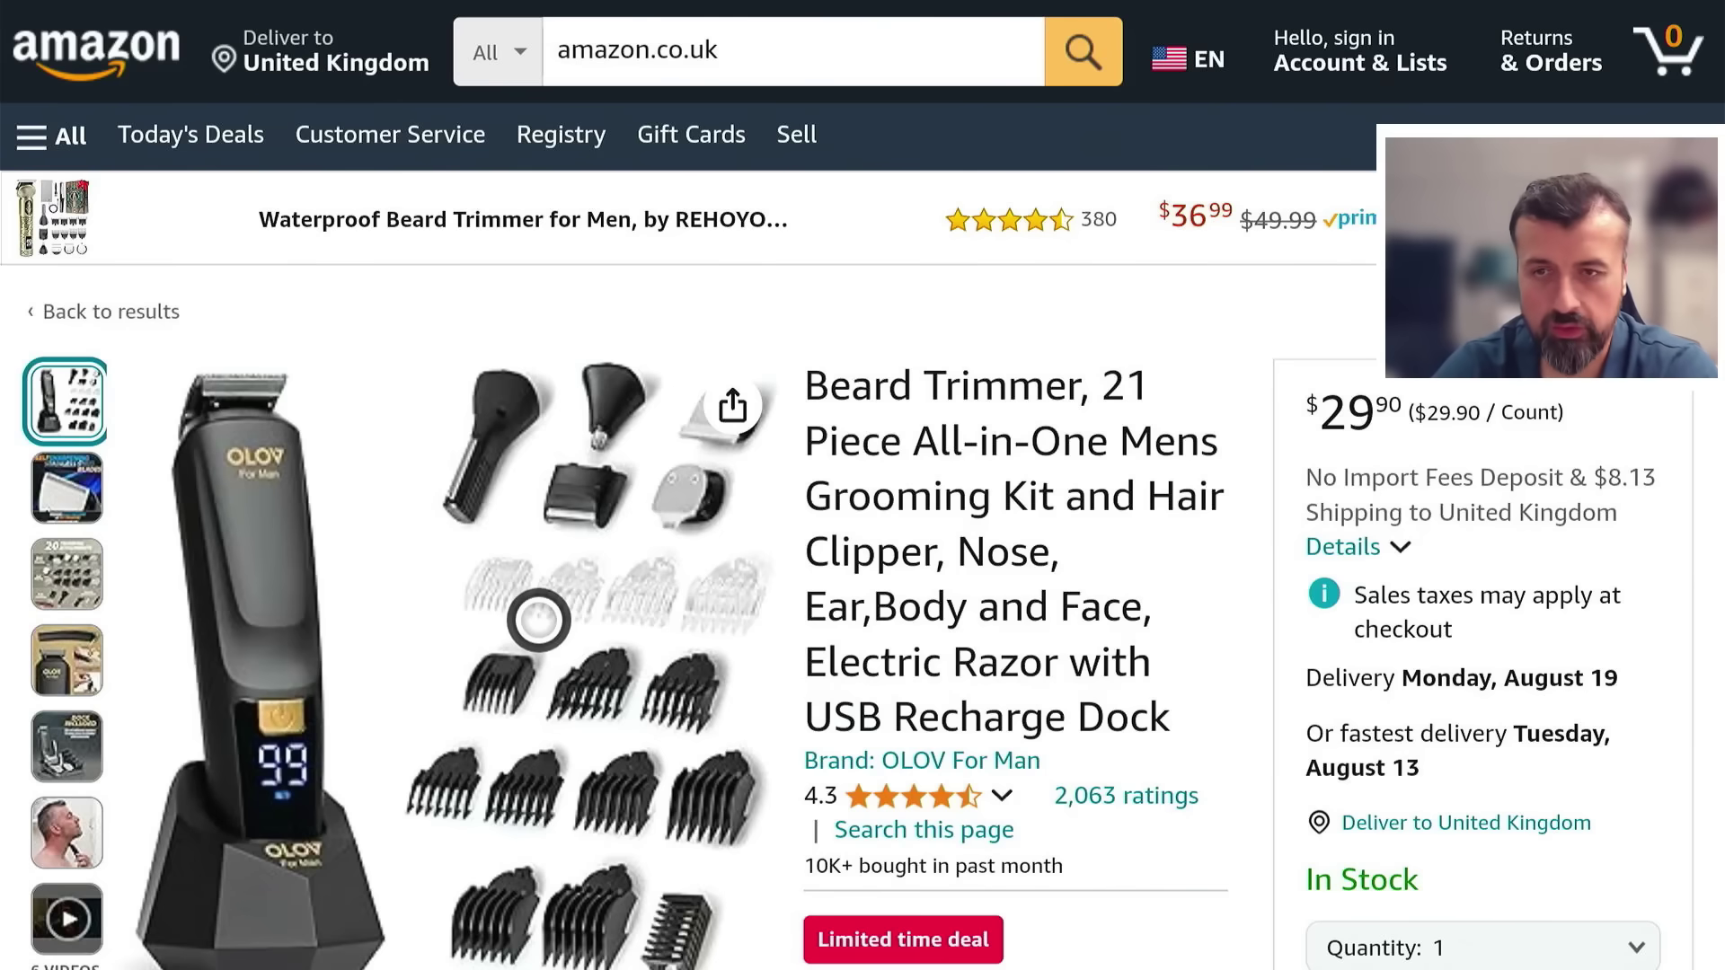
{"action": "right_click", "coordinate": [539, 620]}
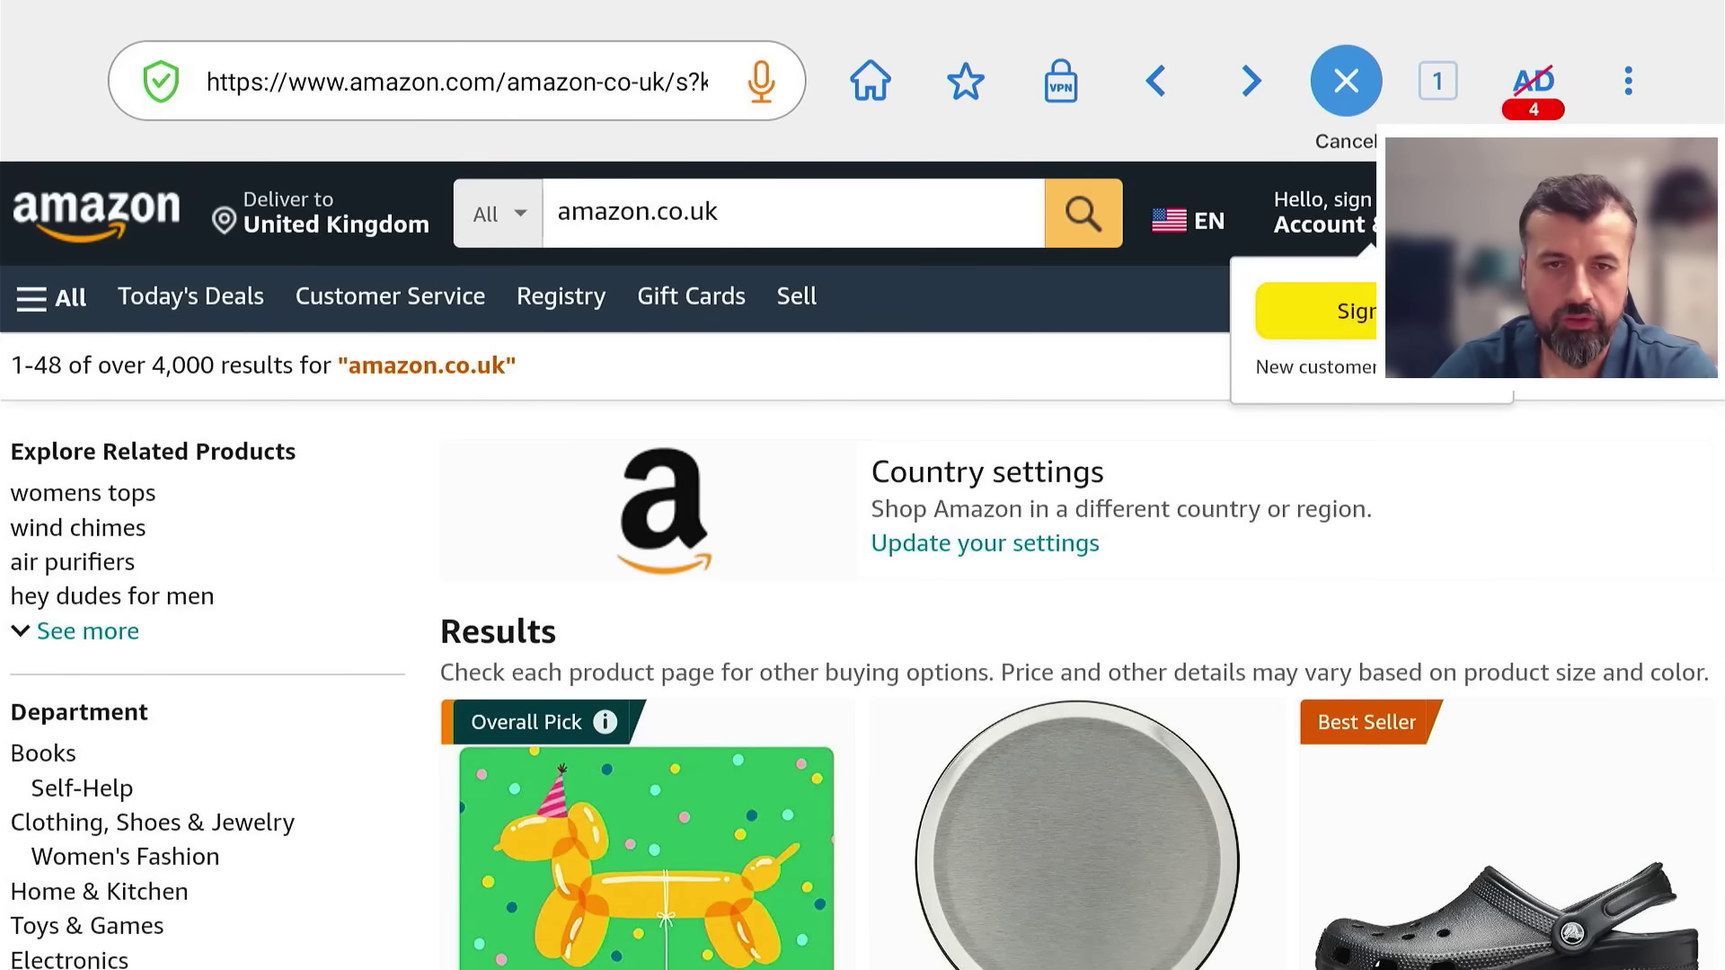
{"action": "left_click", "coordinate": [1629, 81]}
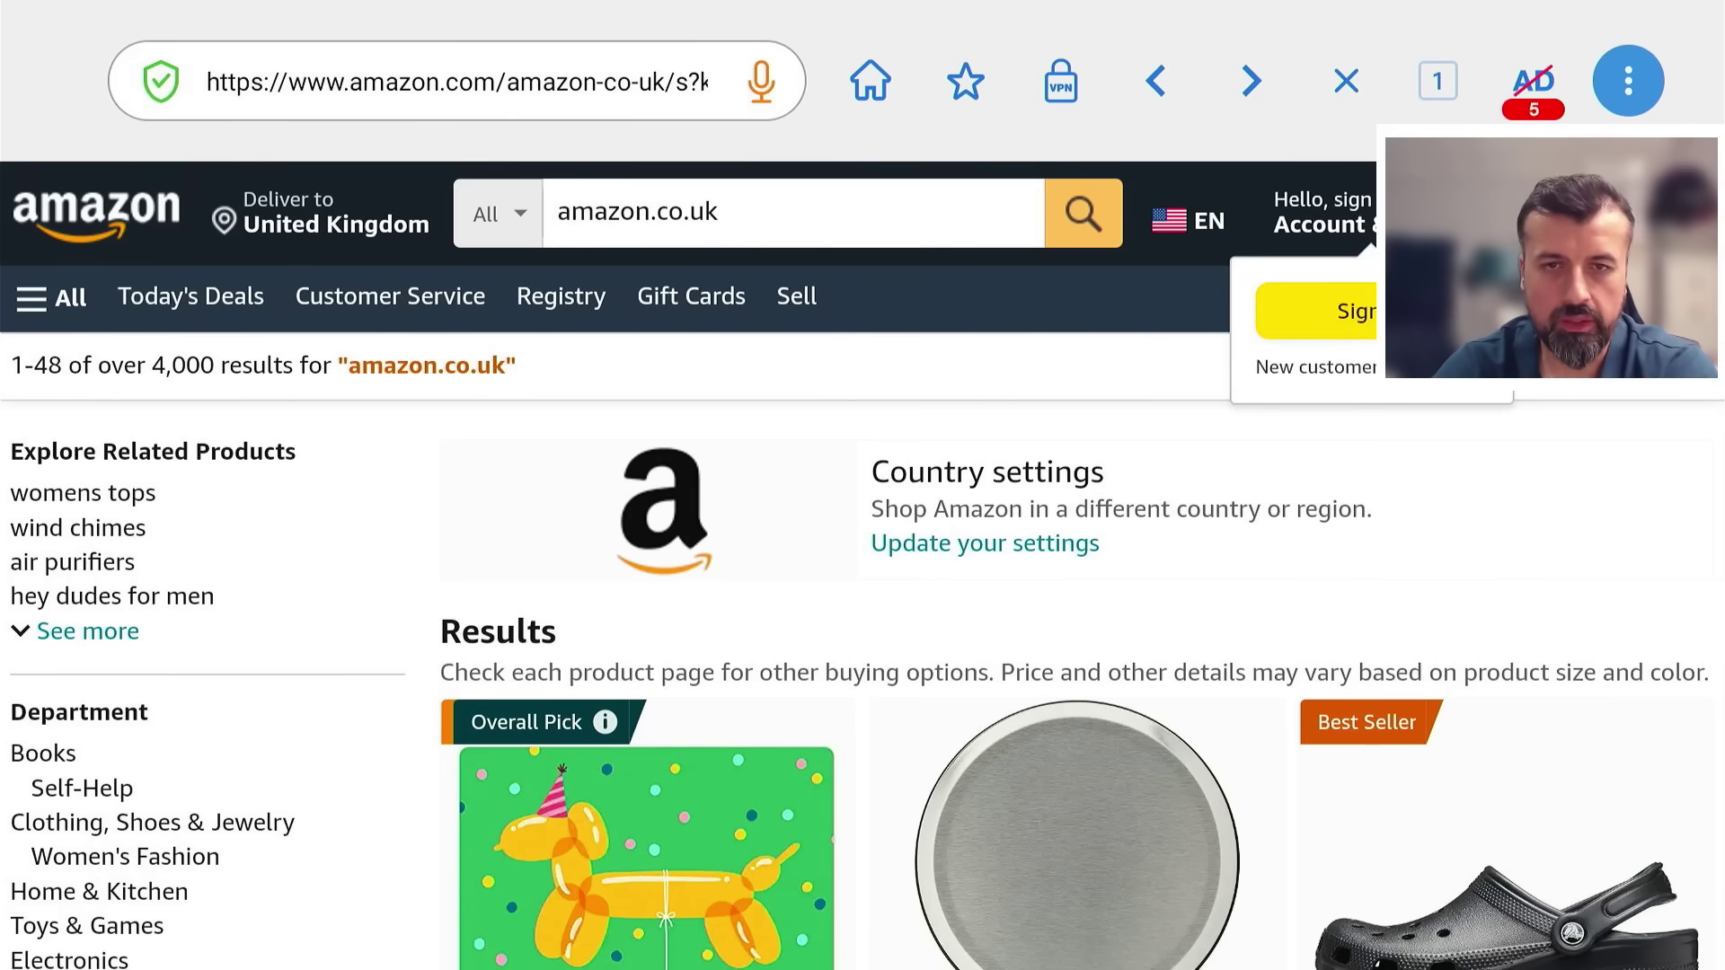
Open the 'Tutorials | TechDoctorUK' page from the saved bookmarks.
{"action": "key", "text": "Down"}
{"action": "key", "text": "Down"}
{"action": "key", "text": "Down"}
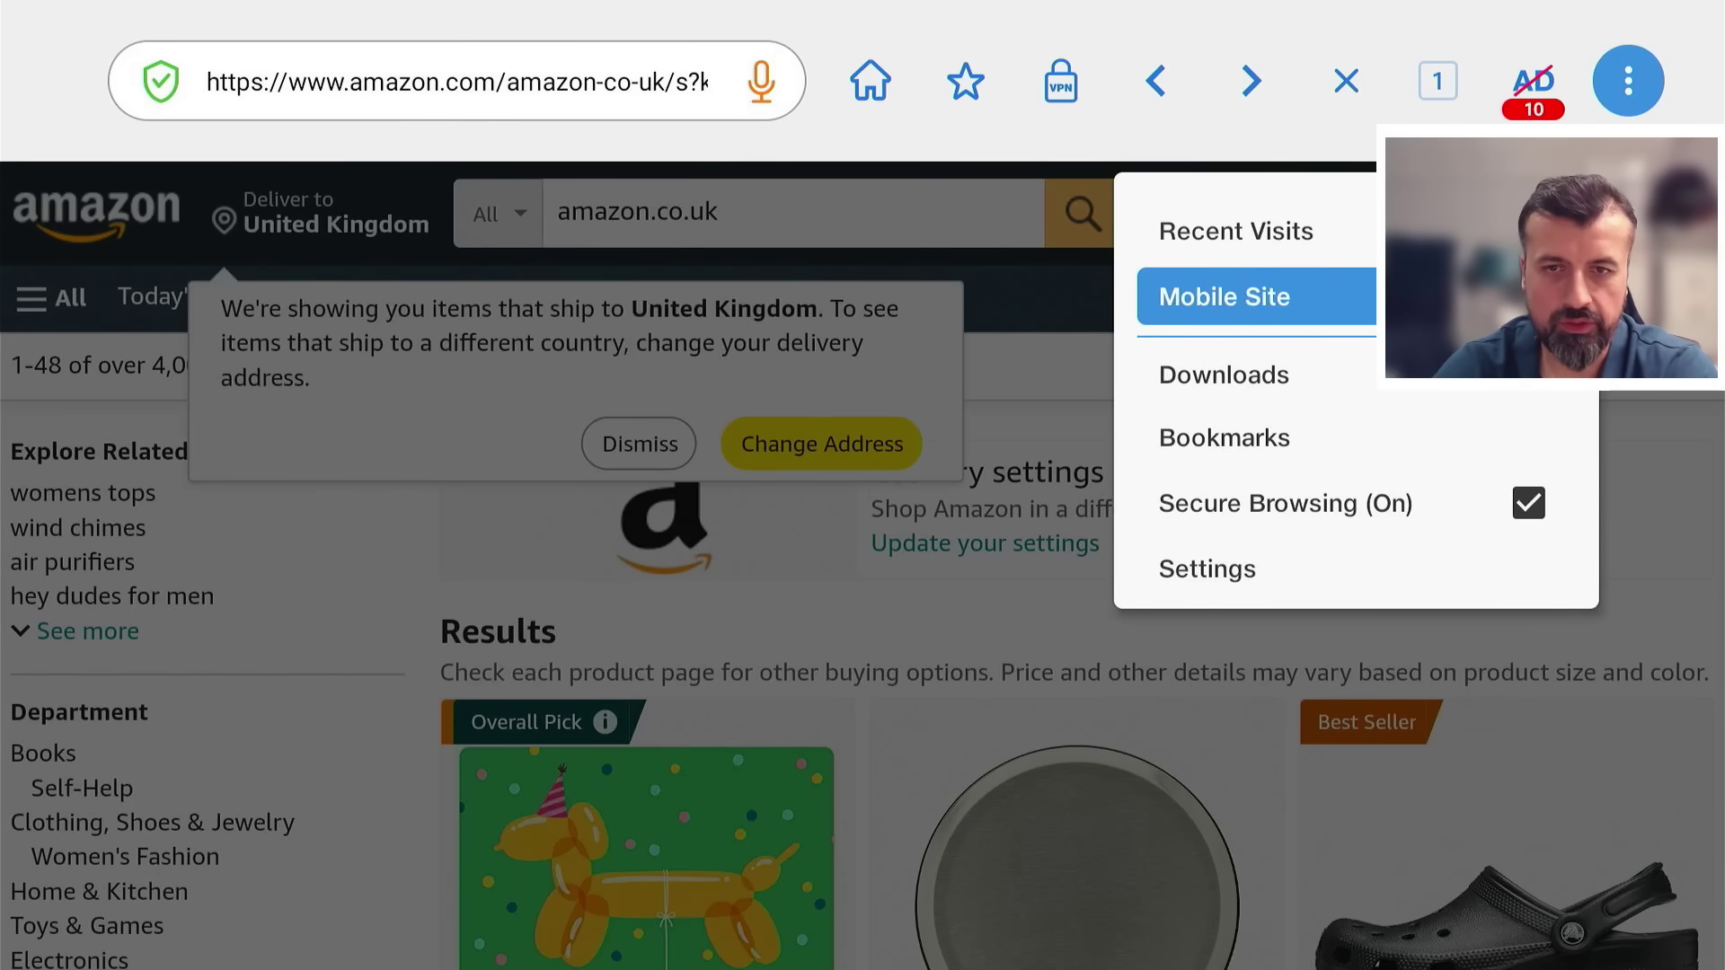
{"action": "key", "text": "Return"}
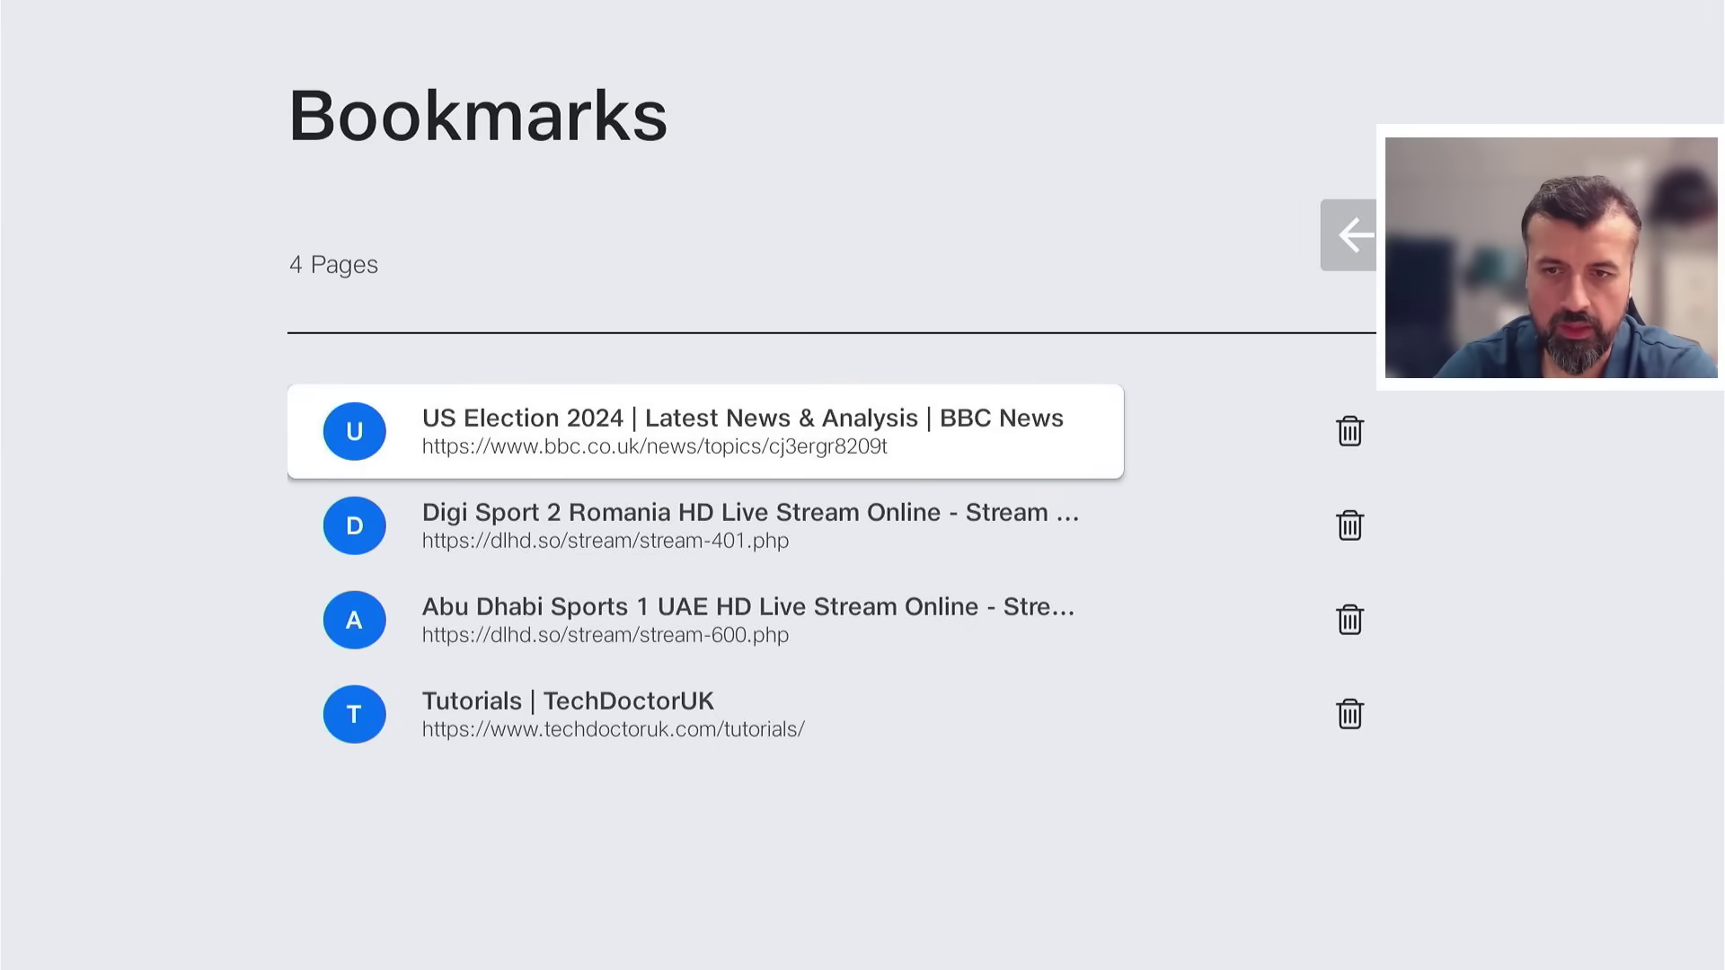
{"action": "key", "text": "Down"}
{"action": "key", "text": "Down"}
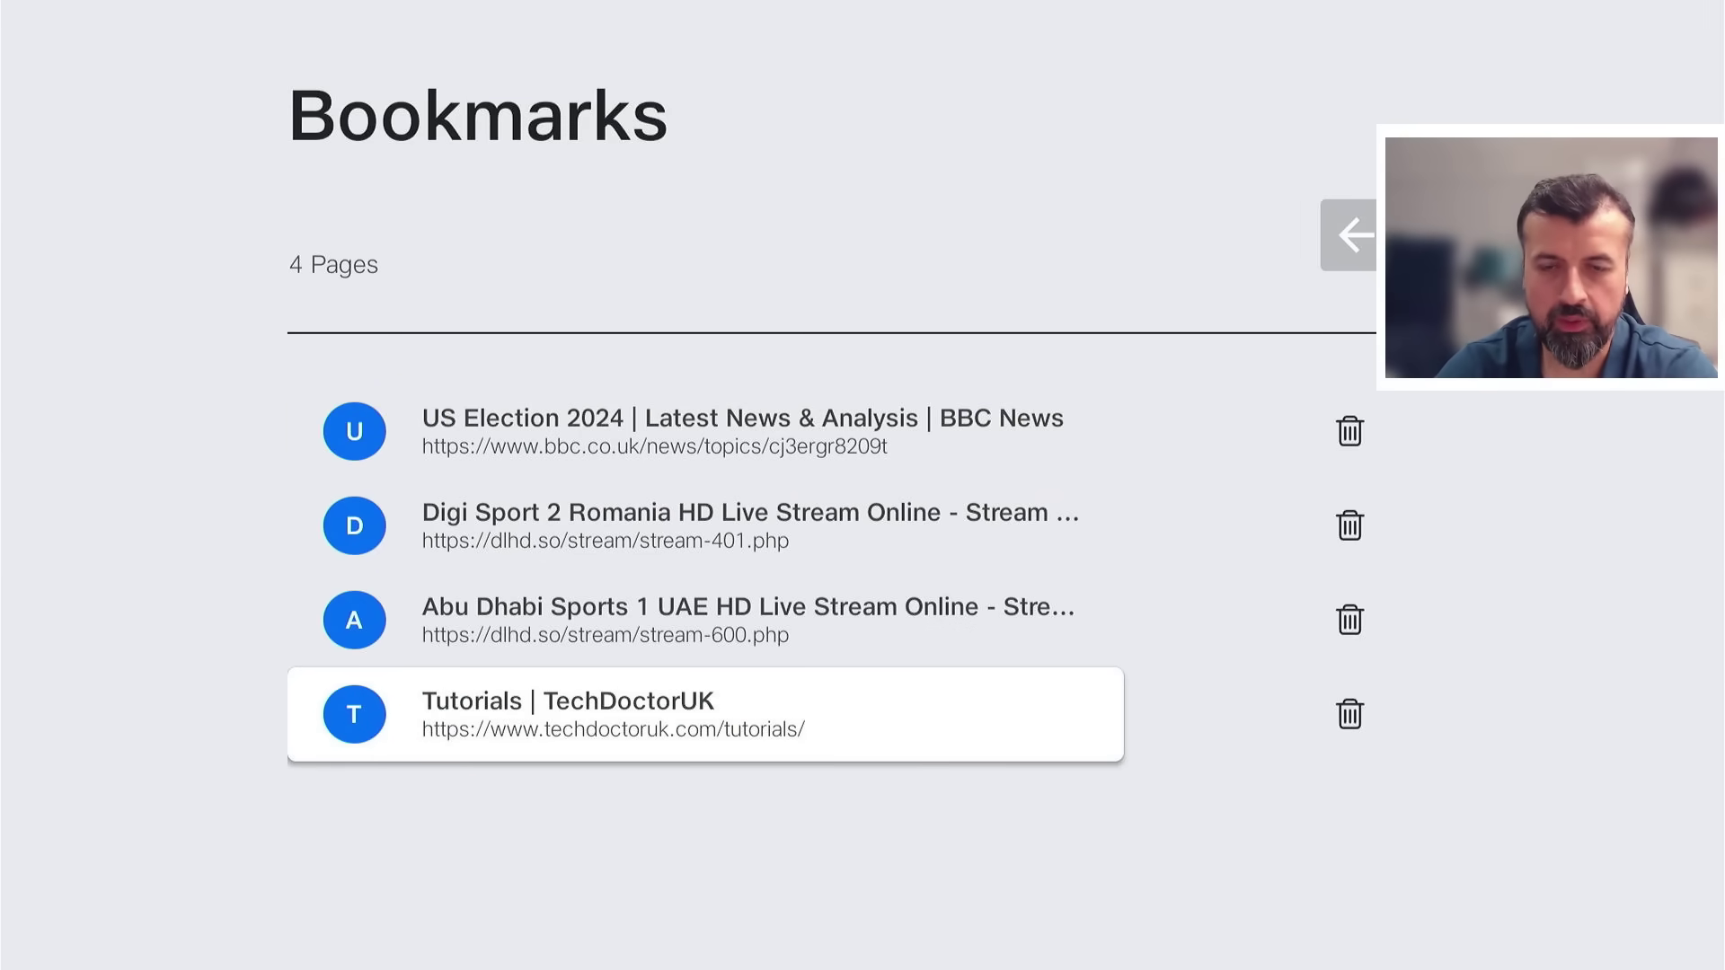
{"action": "key", "text": "Return"}
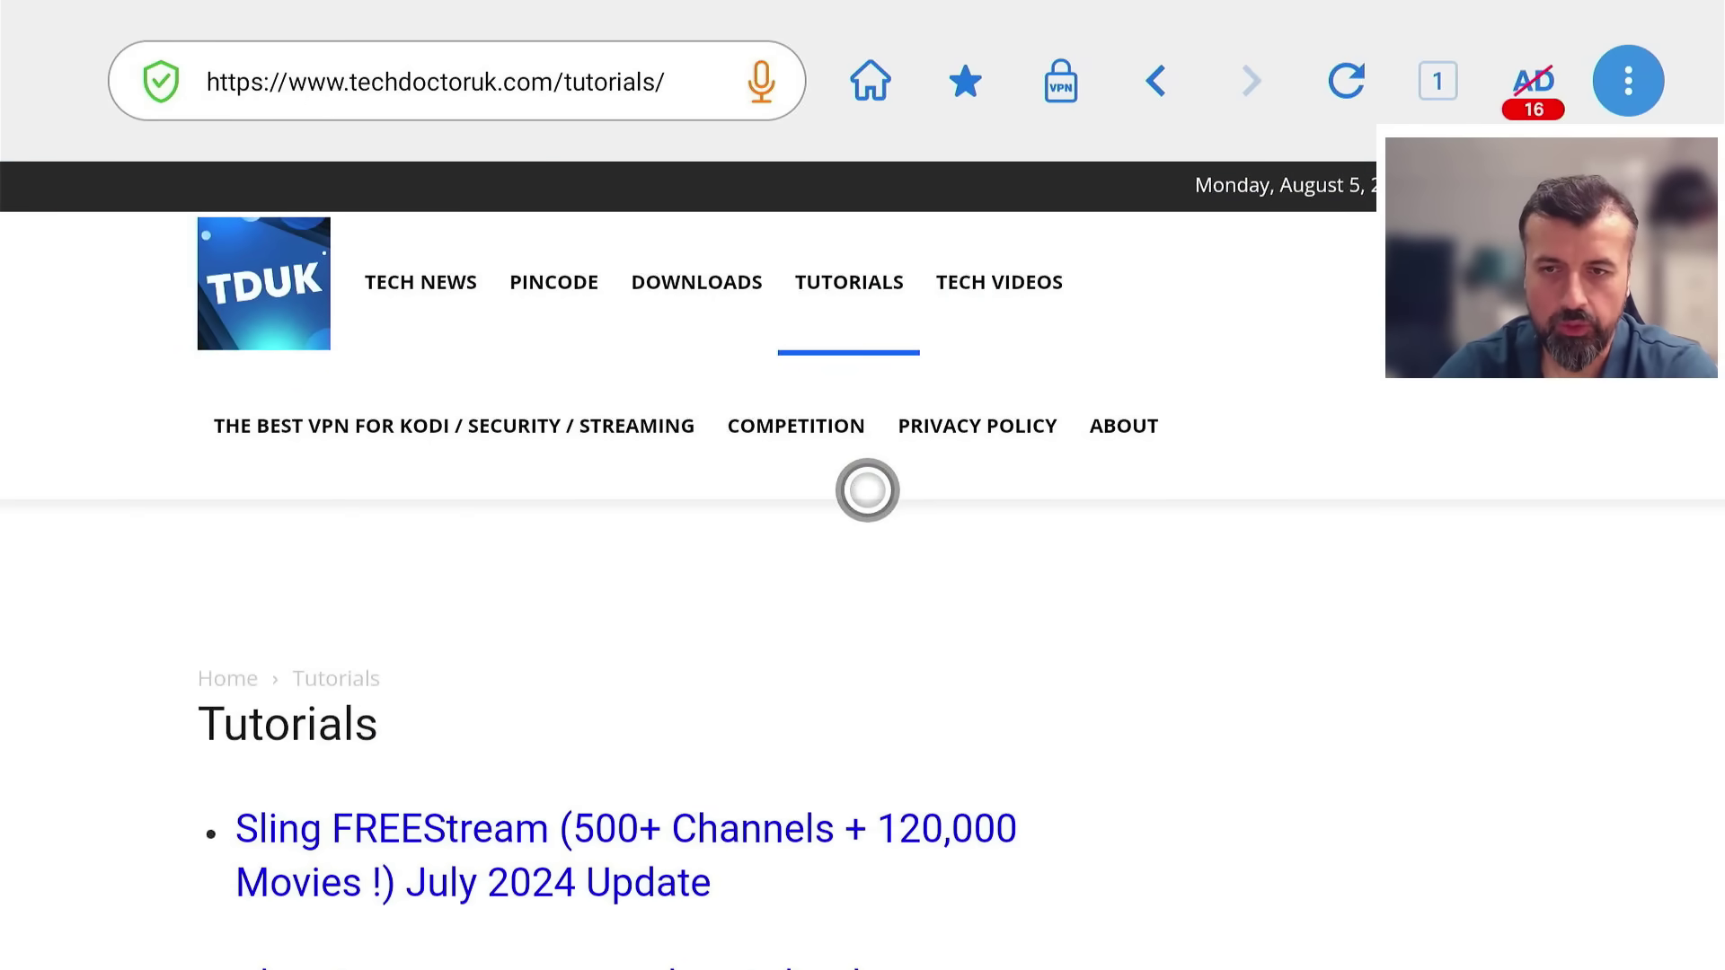
Move through the Tutorials page until the Xbox Gaming On Firestick link is in view.
{"action": "key", "text": "Down"}
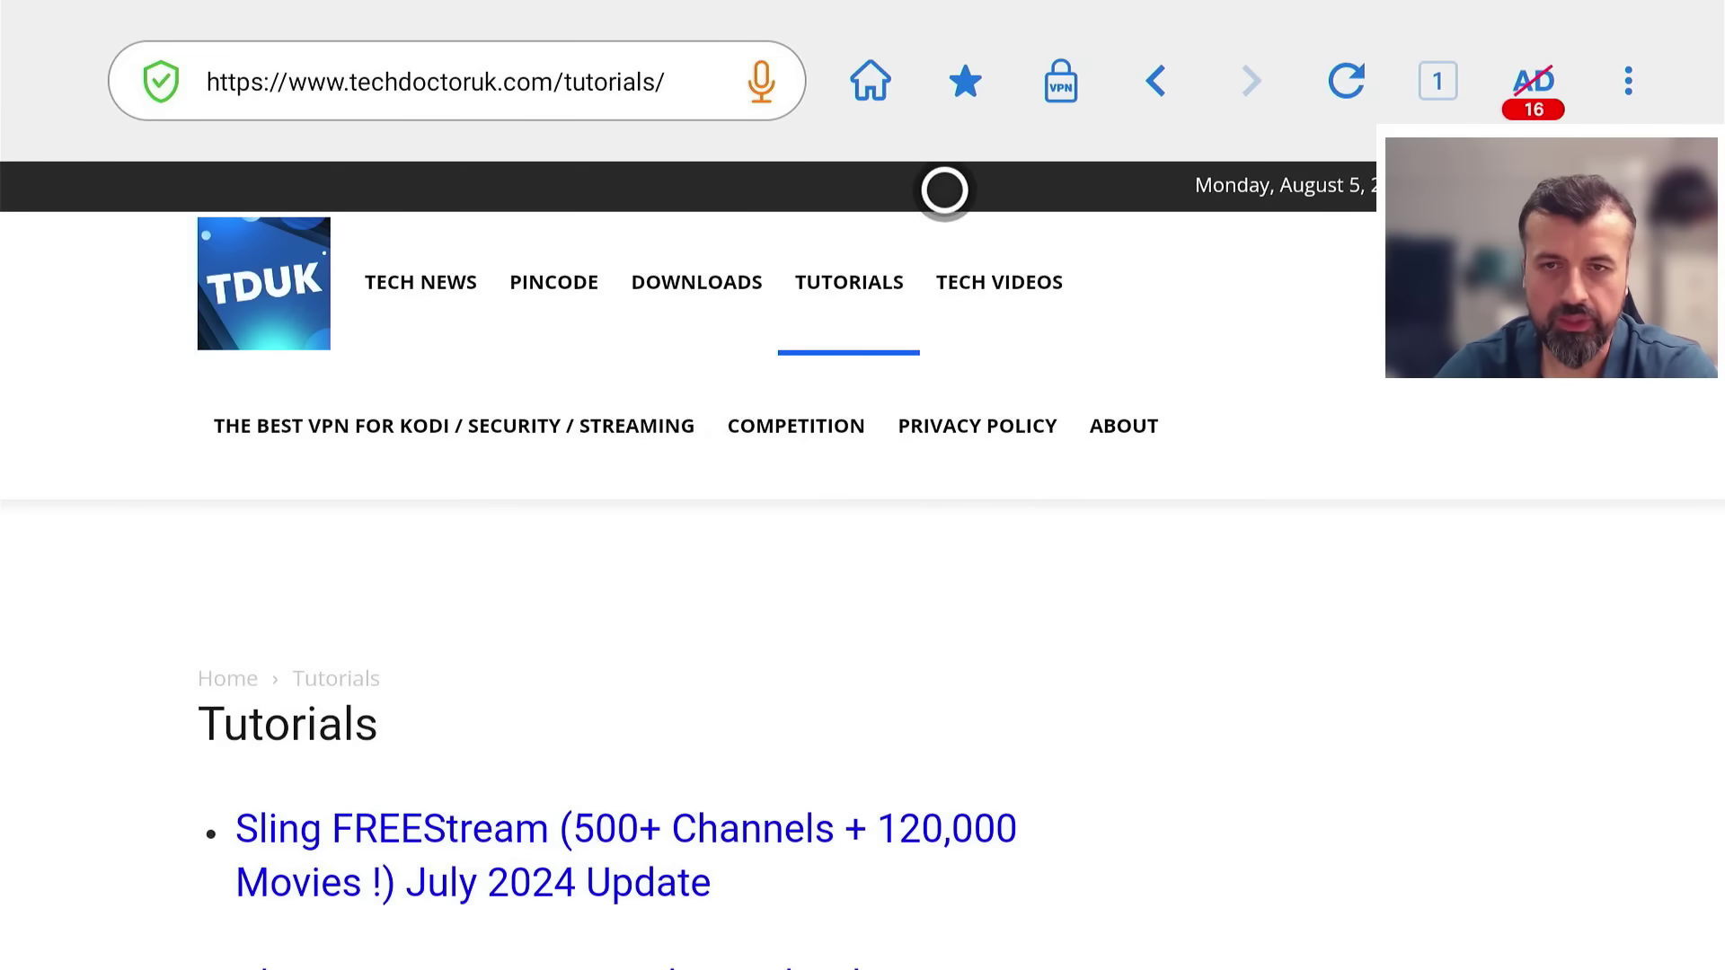
{"action": "key", "text": "Up"}
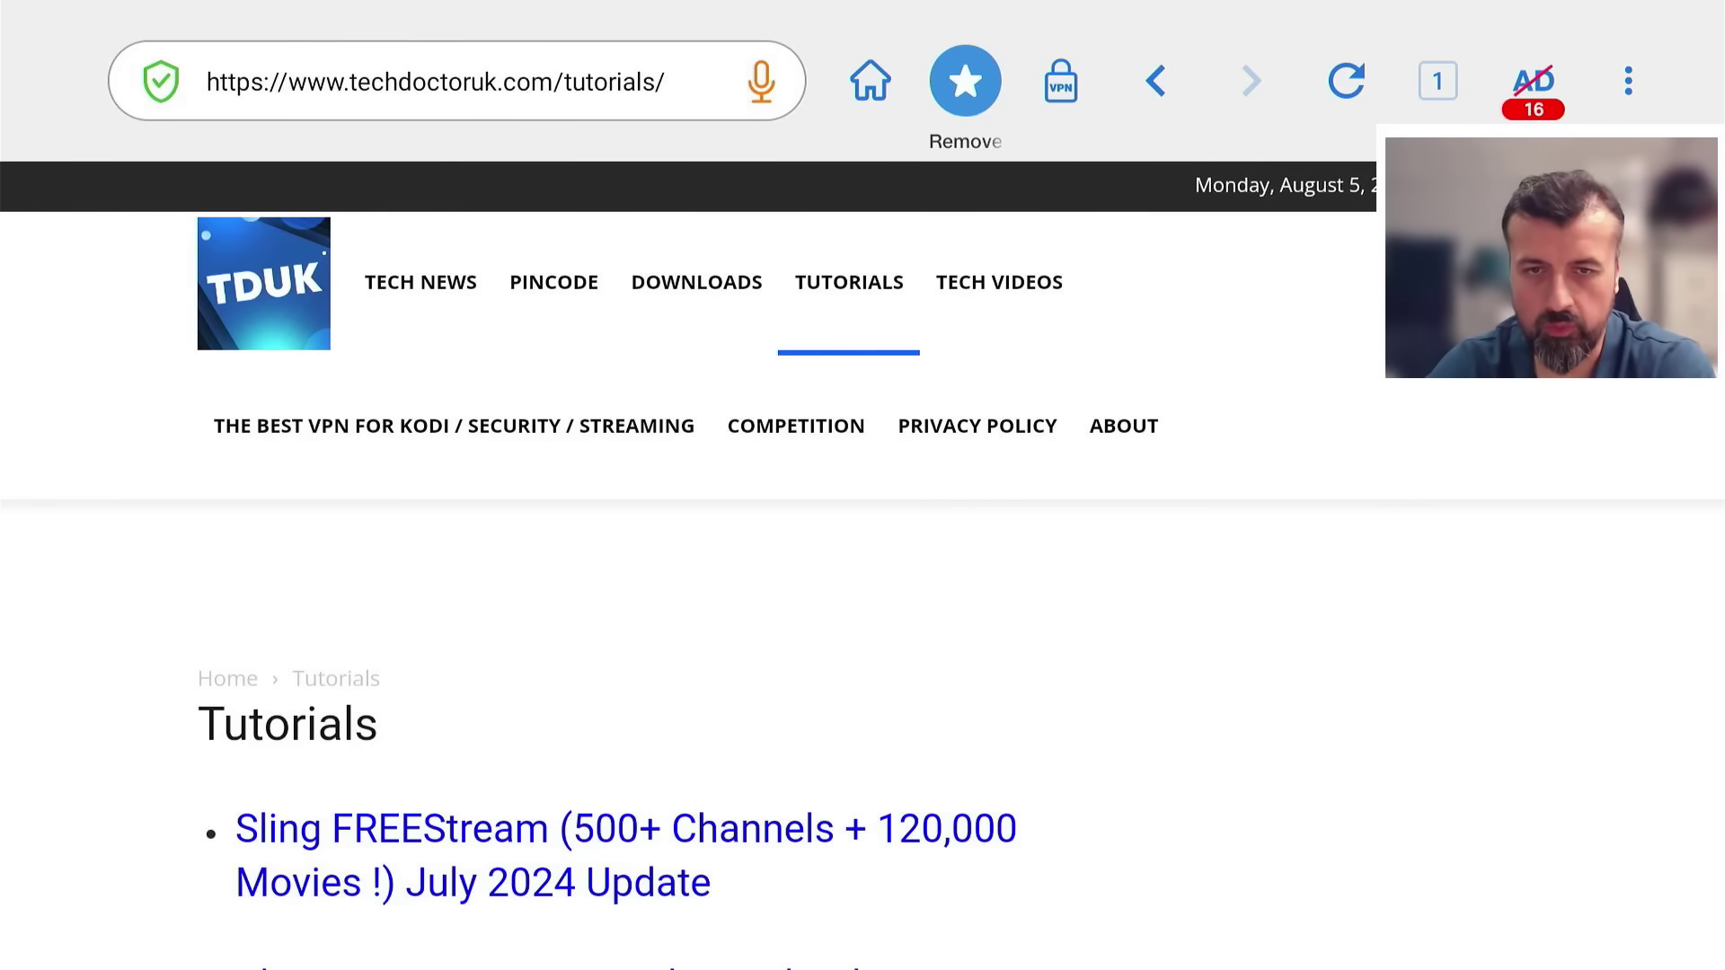
{"action": "key", "text": "Down"}
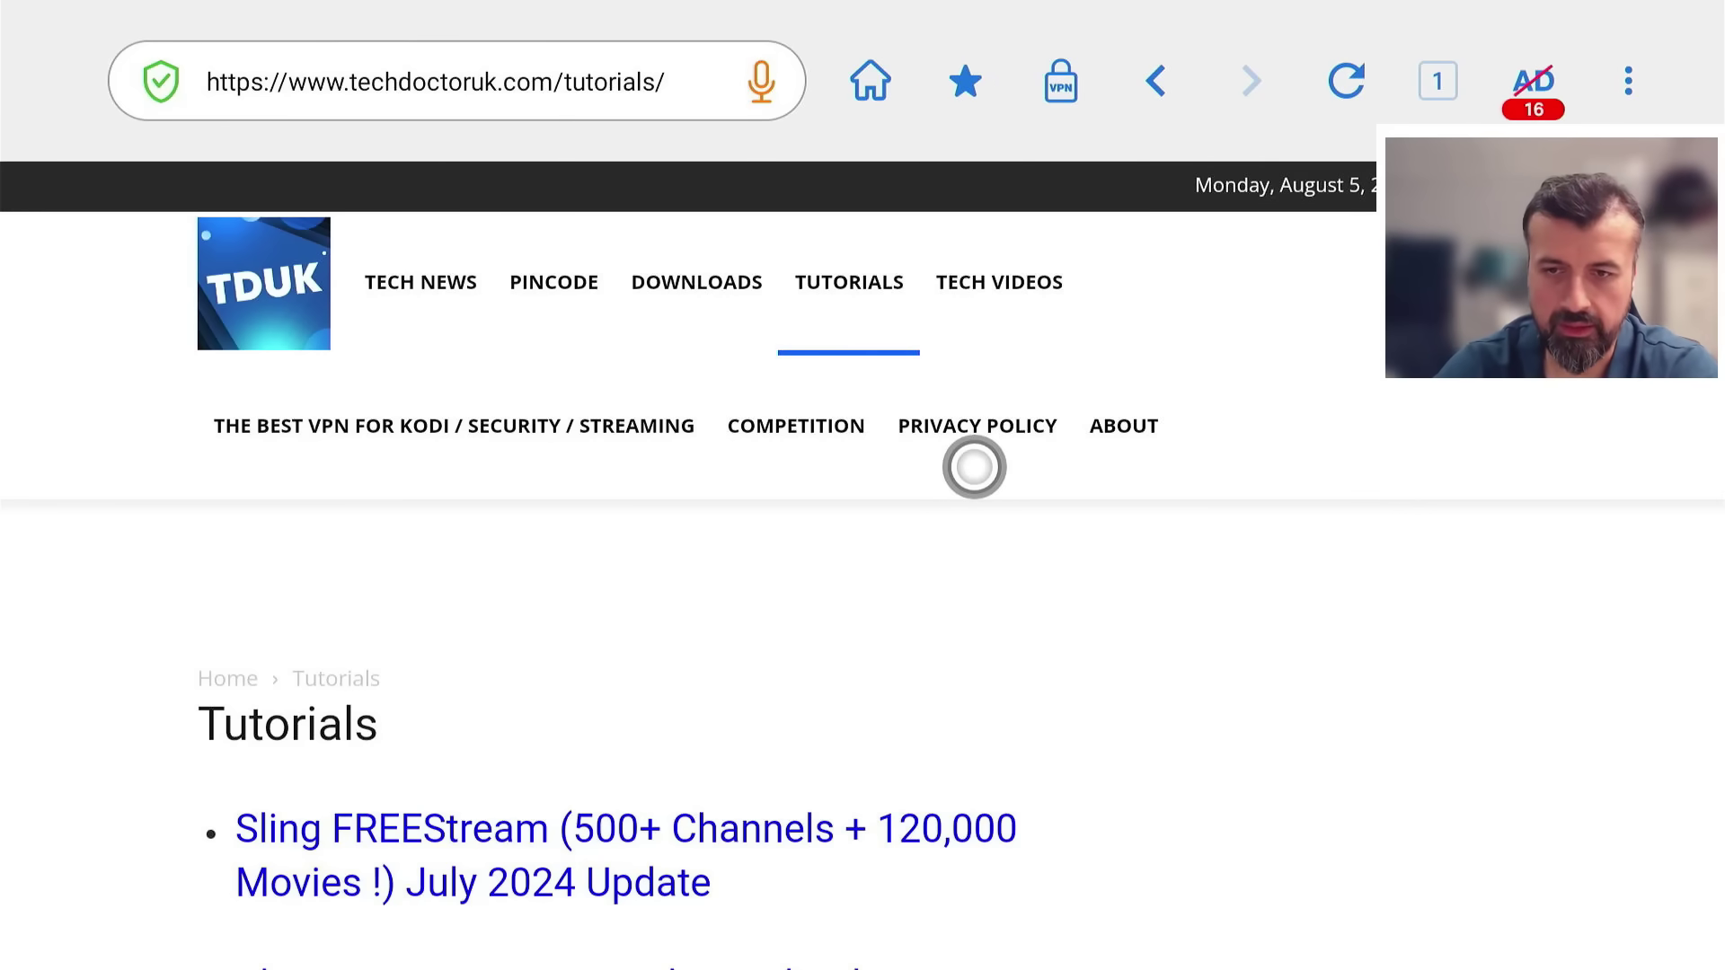
{"action": "key", "text": "Down"}
{"action": "key", "text": "Up"}
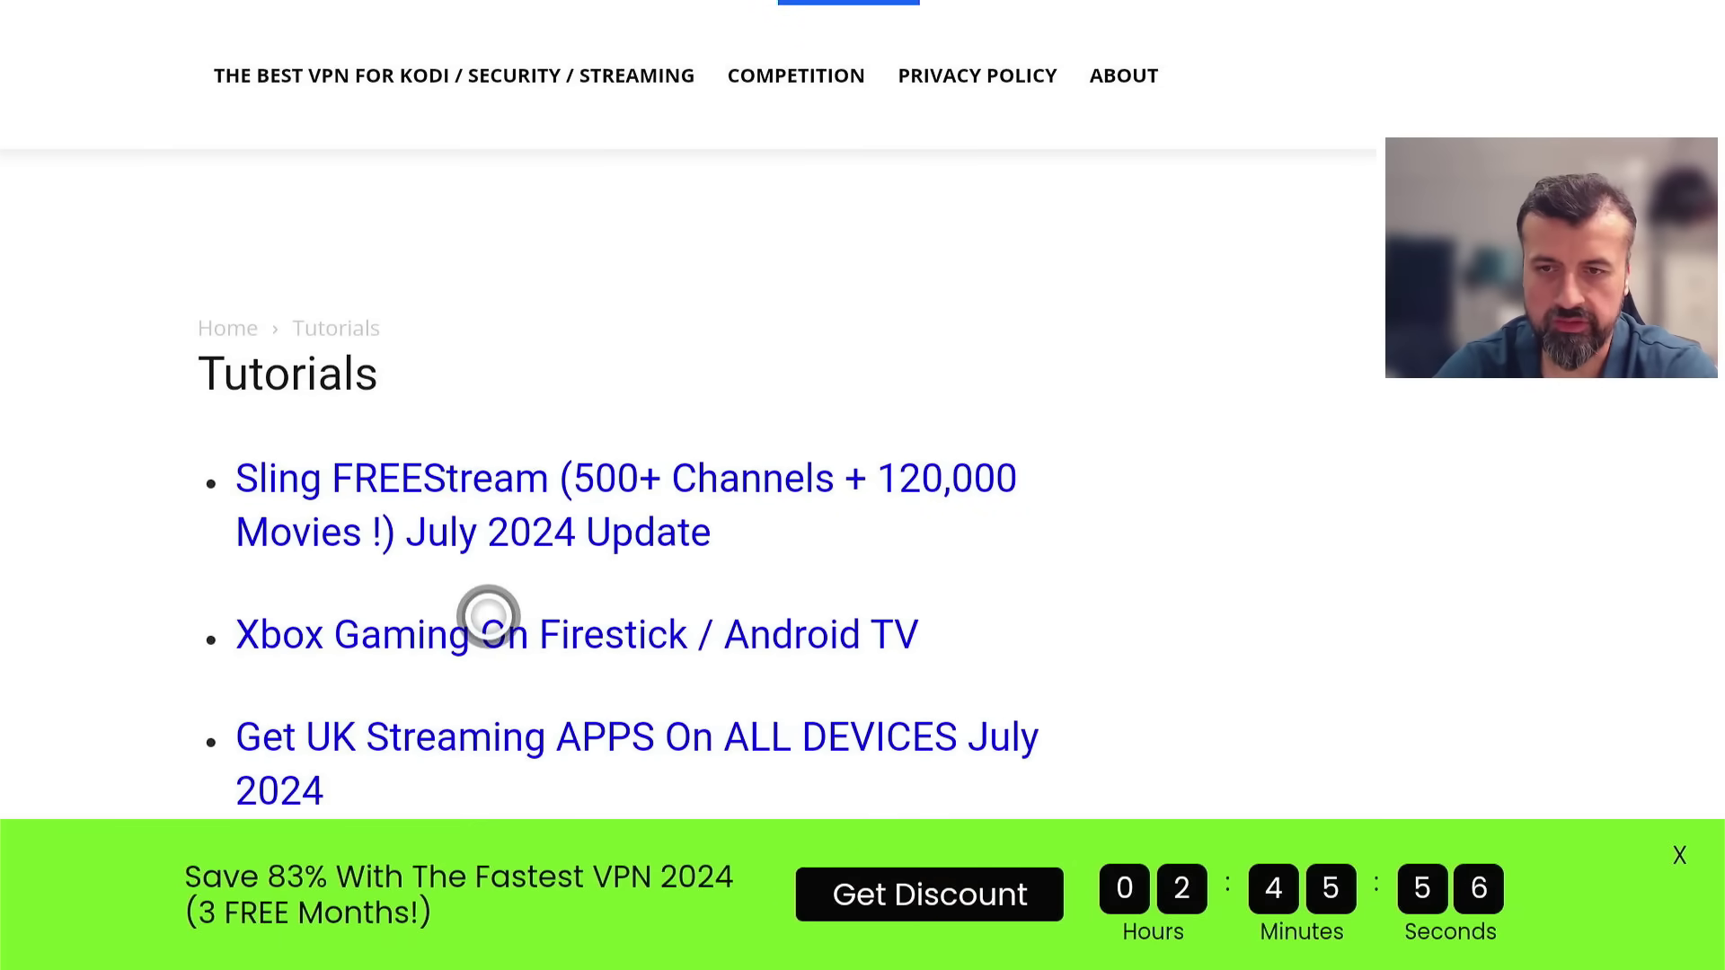
Open the 'Xbox Gaming On Firestick / Android TV' tutorial article.
{"action": "left_click", "coordinate": [488, 615]}
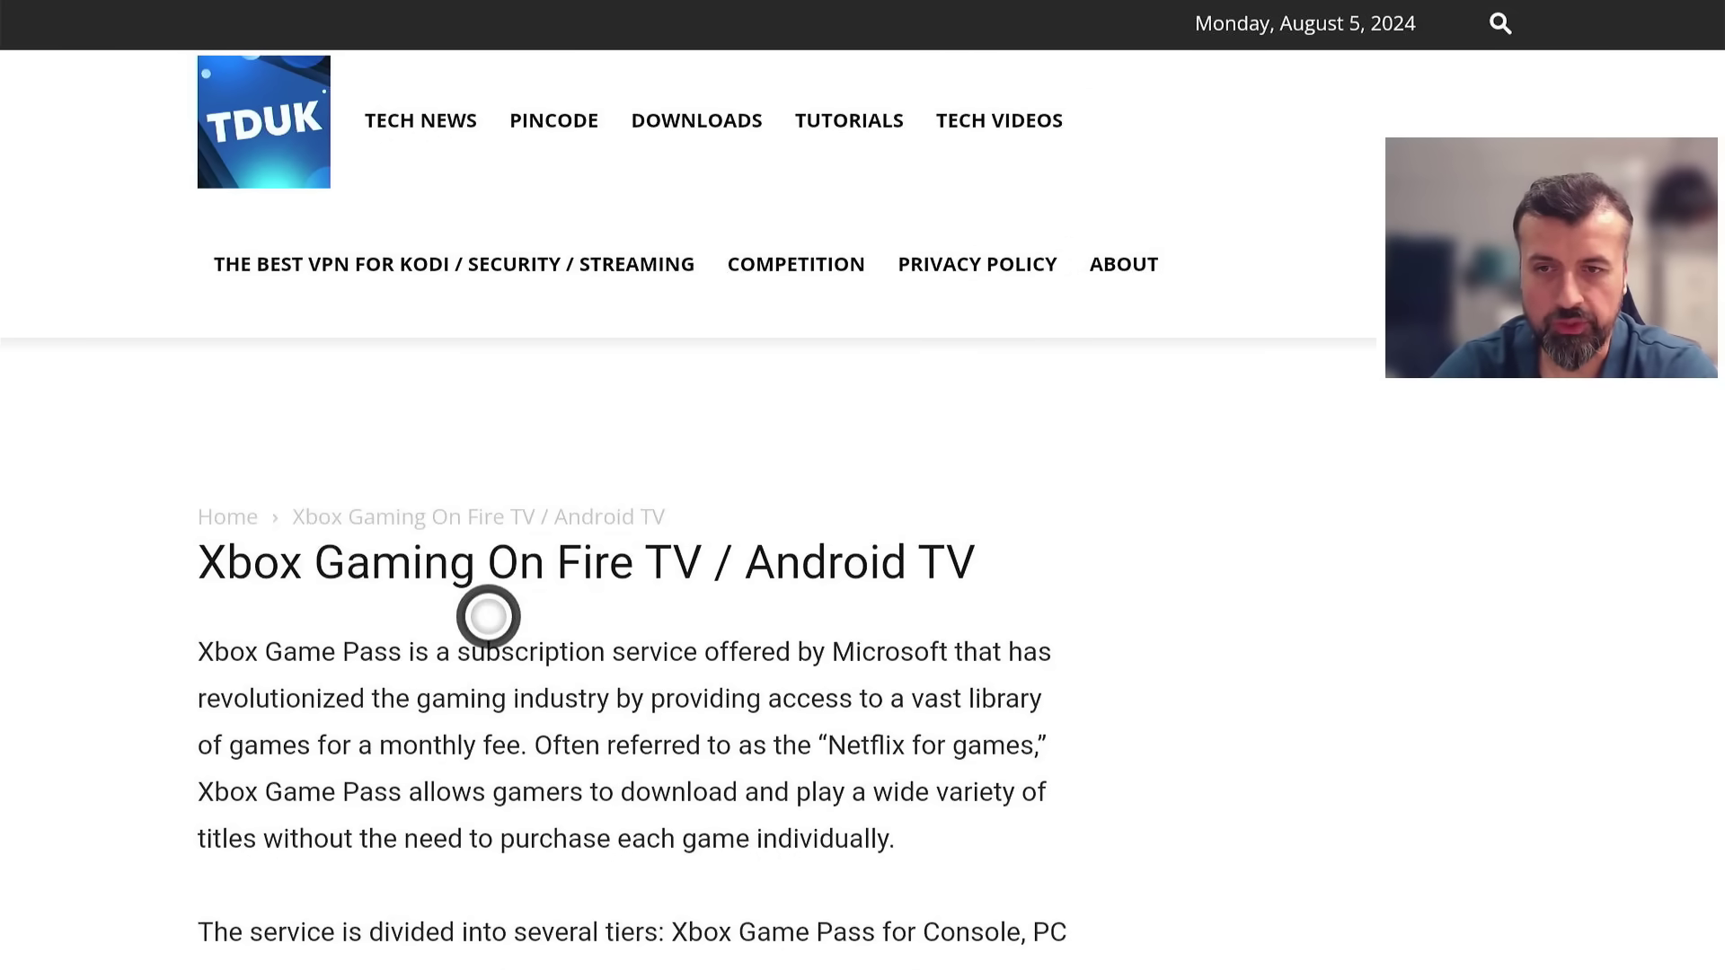
{"action": "mouse_move", "coordinate": [490, 5]}
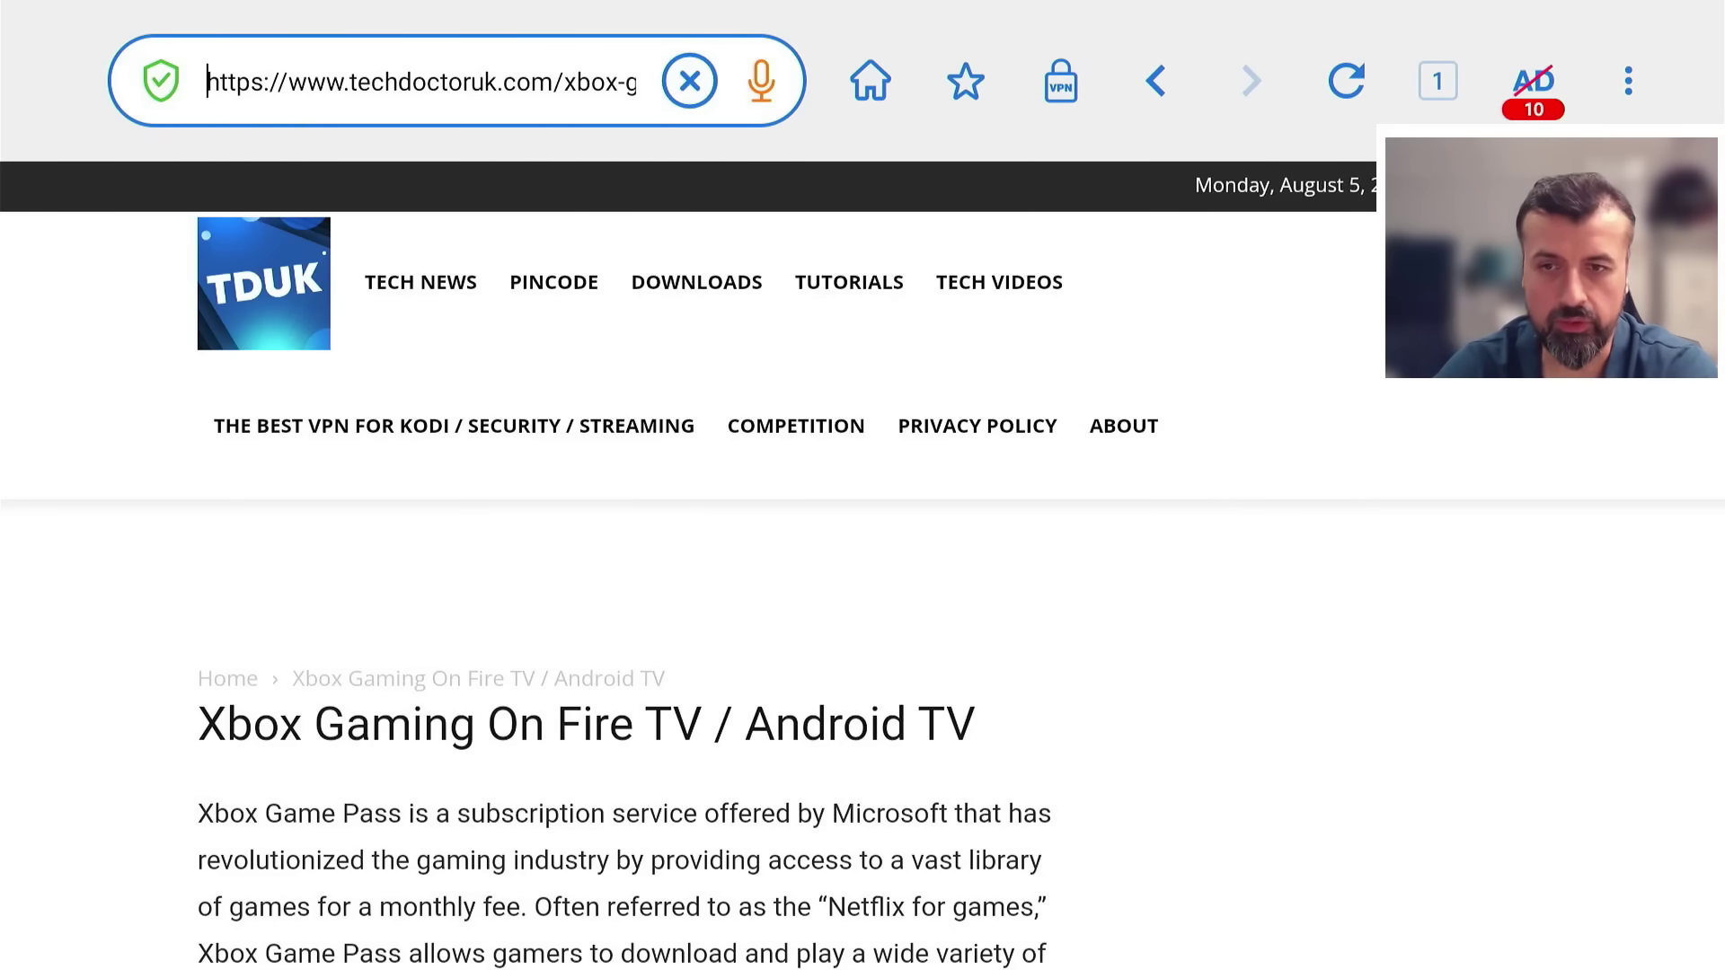
{"action": "key", "text": "Down"}
{"action": "key", "text": "Down"}
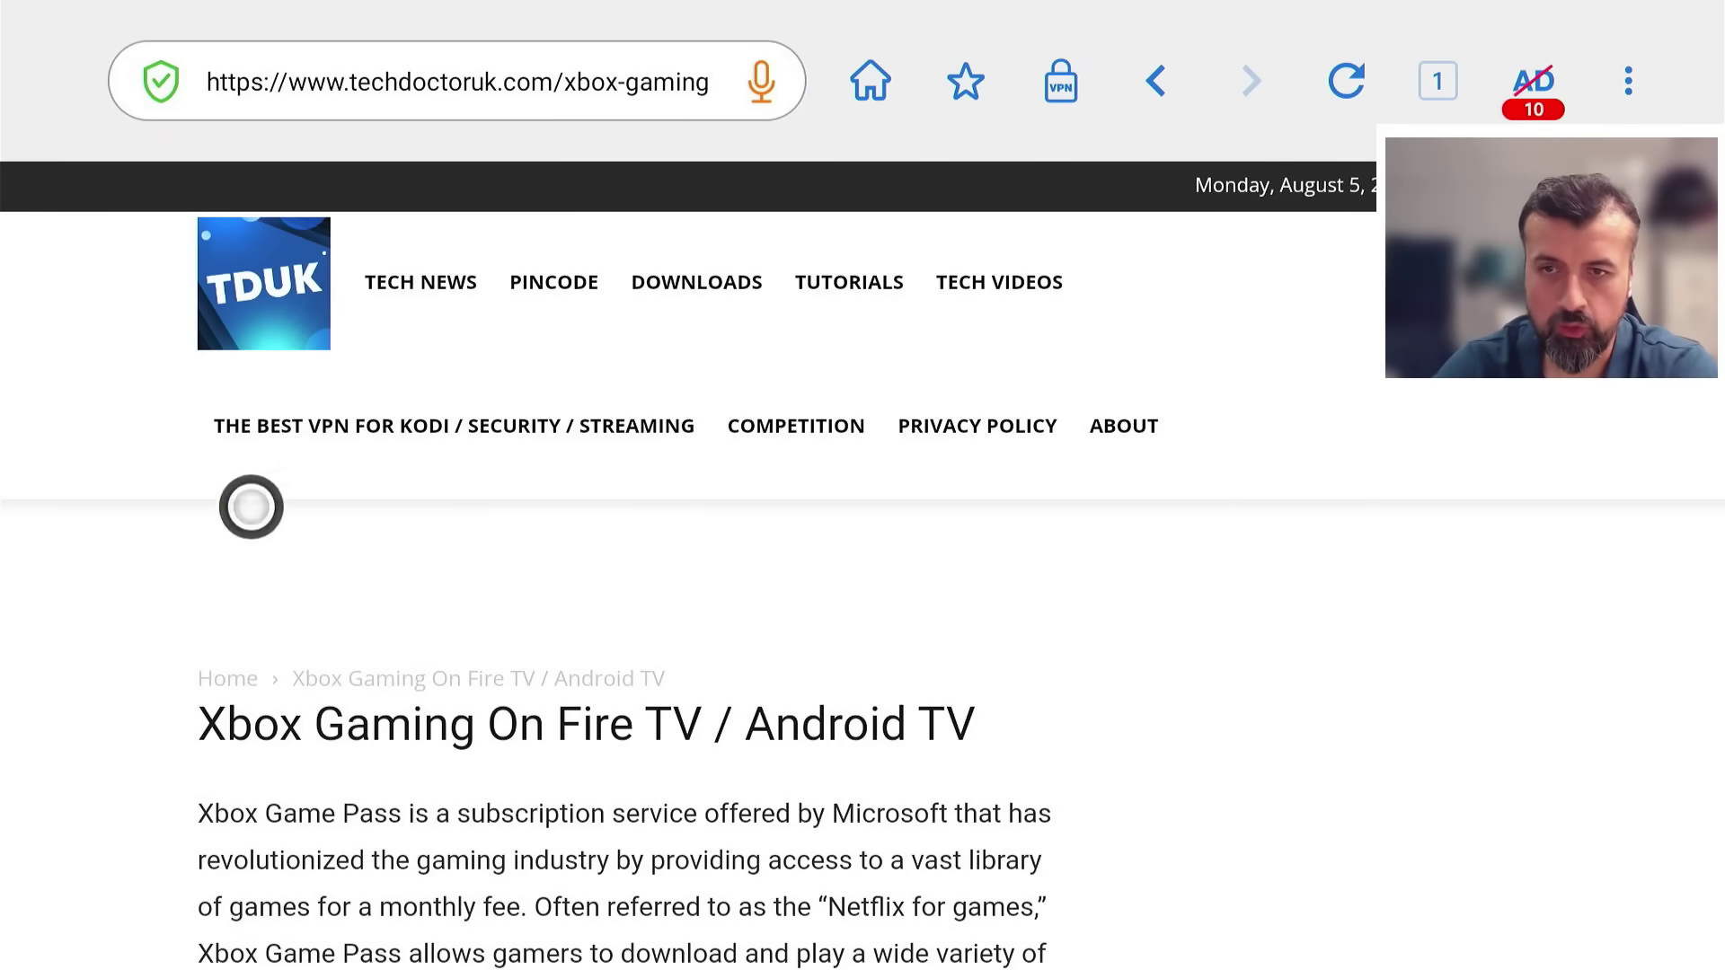
Scroll down the article to its Xbox App download links.
{"action": "scroll", "coordinate": [251, 958], "scroll_direction": "down", "scroll_amount": 2}
{"action": "scroll", "coordinate": [251, 957], "scroll_direction": "down", "scroll_amount": 8}
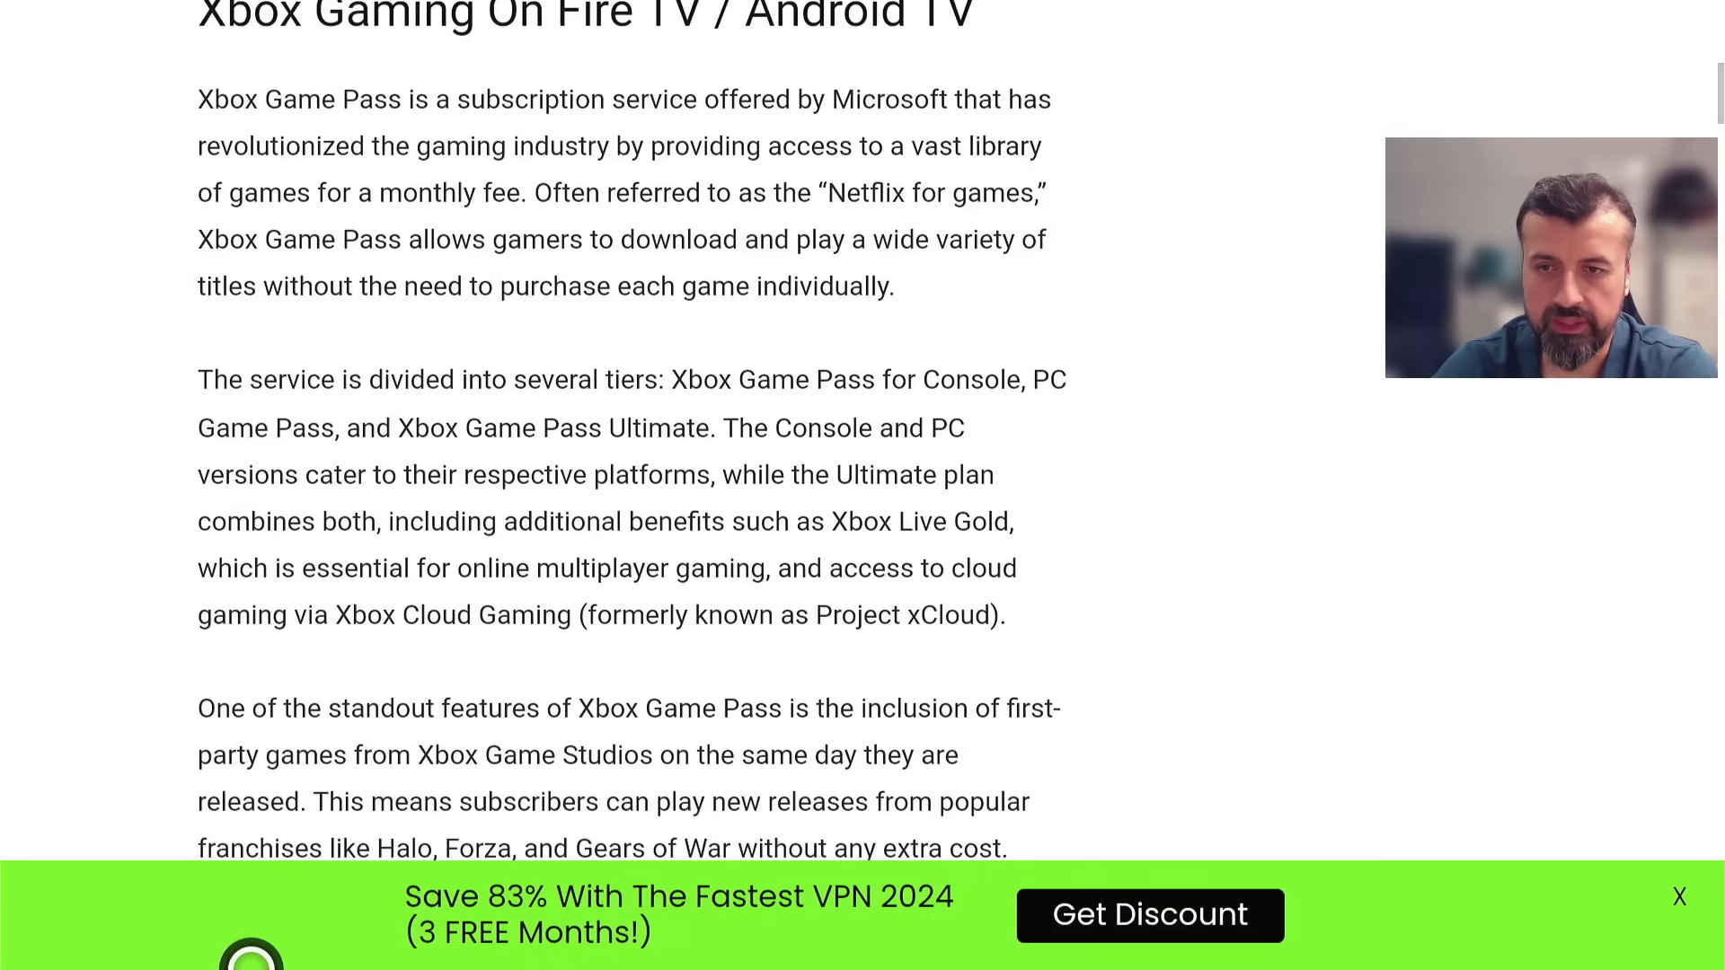
{"action": "scroll", "coordinate": [250, 959], "scroll_direction": "down", "scroll_amount": 9}
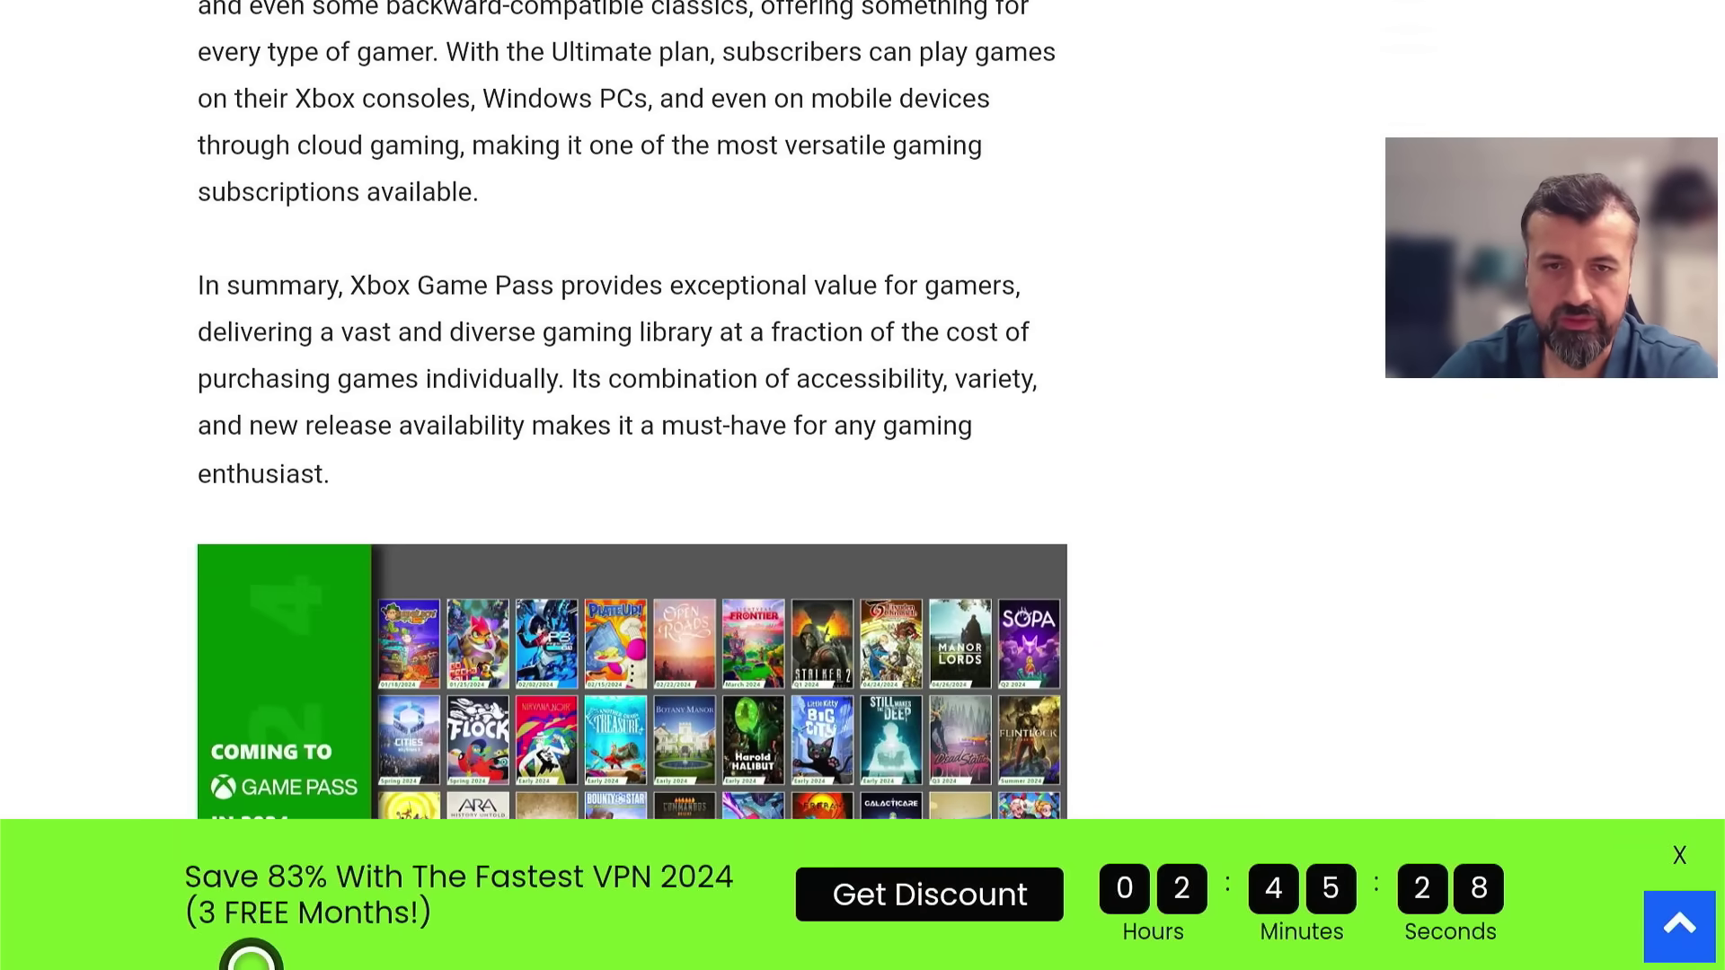
{"action": "scroll", "coordinate": [250, 957], "scroll_direction": "down", "scroll_amount": 15}
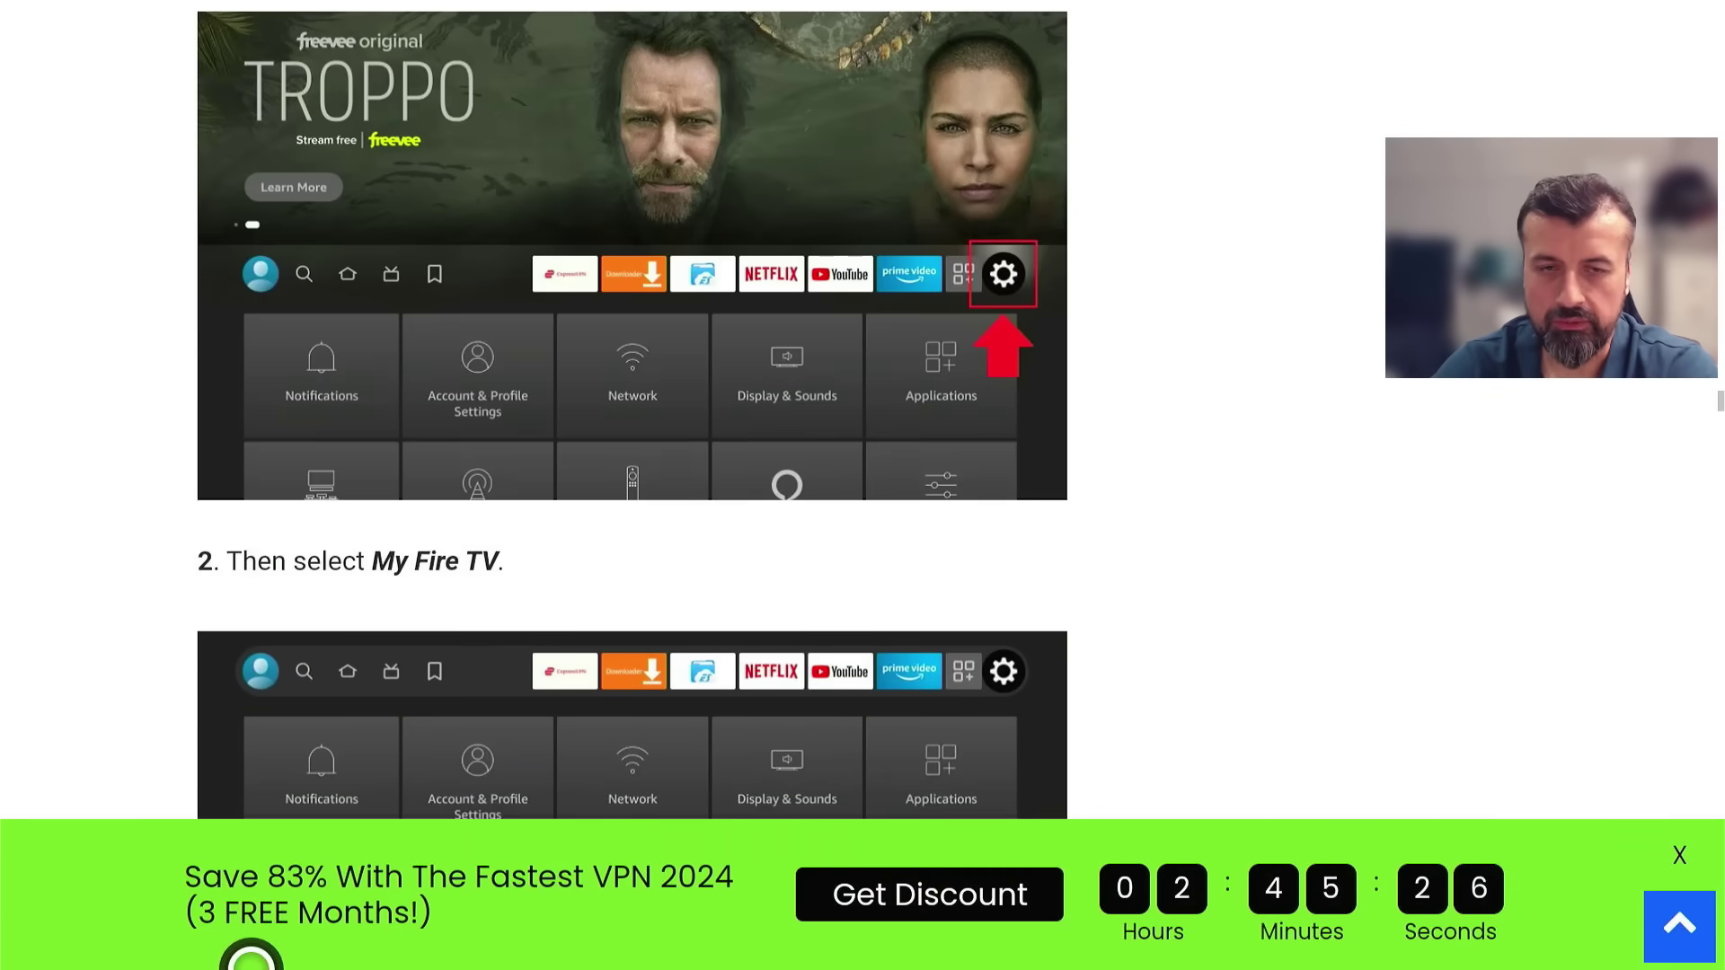
{"action": "scroll", "coordinate": [251, 957], "scroll_direction": "down", "scroll_amount": 16}
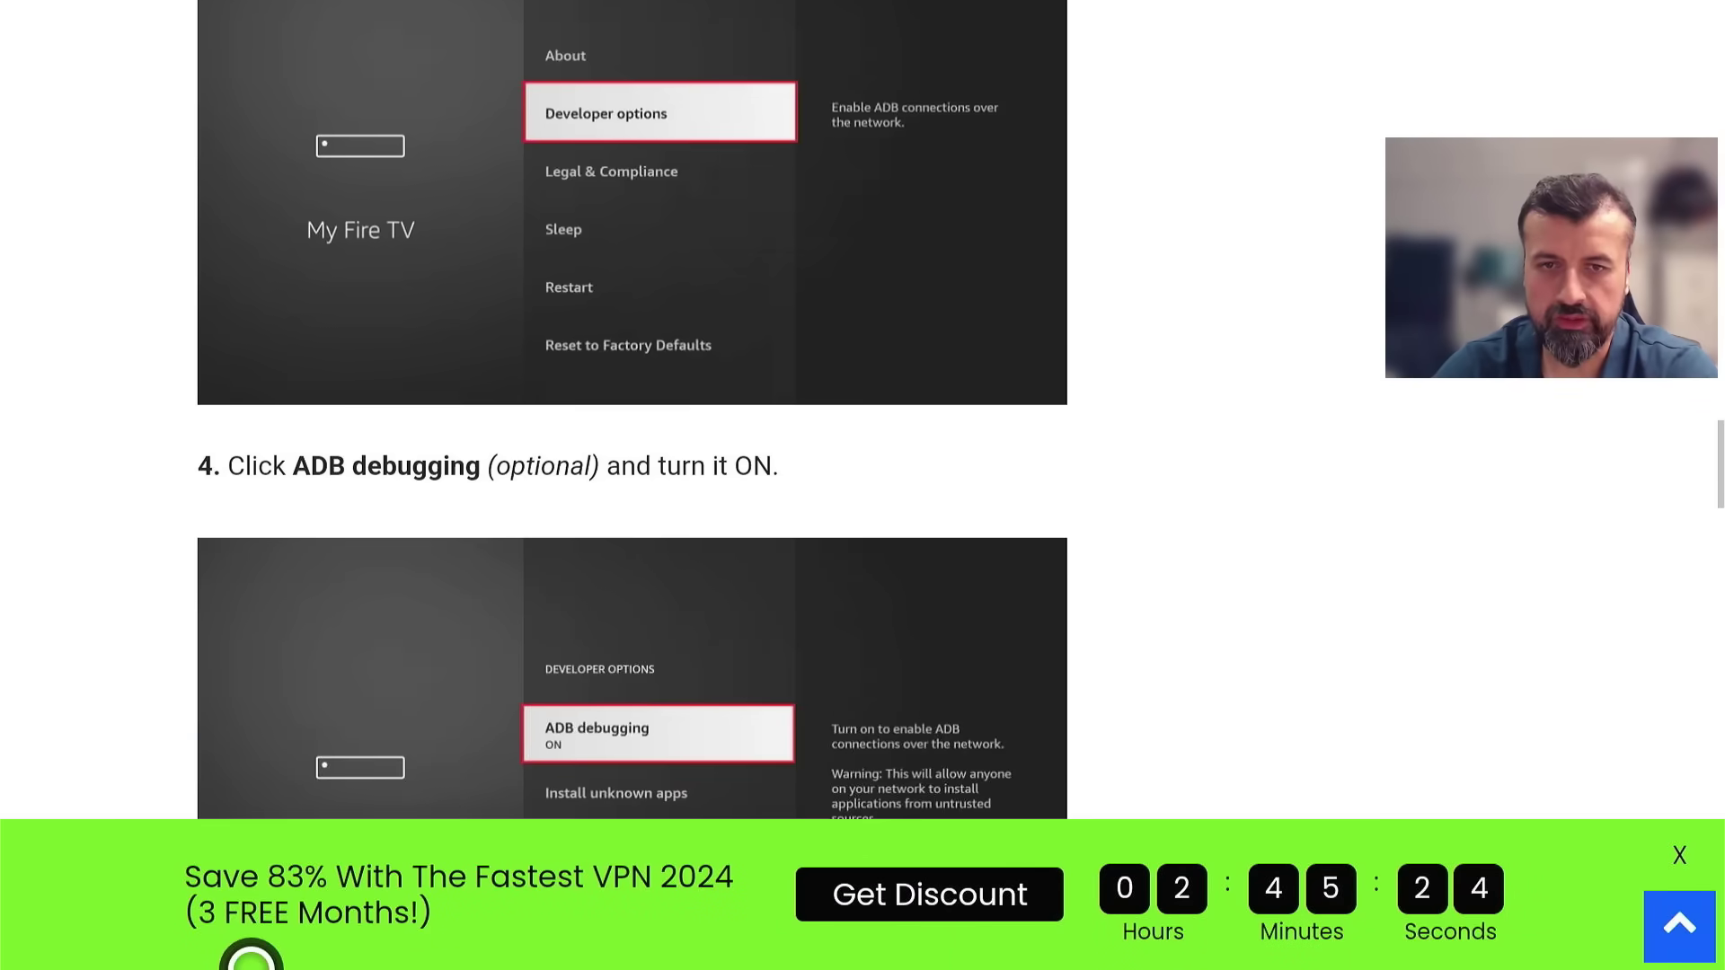
{"action": "scroll", "coordinate": [251, 958], "scroll_direction": "down", "scroll_amount": 20}
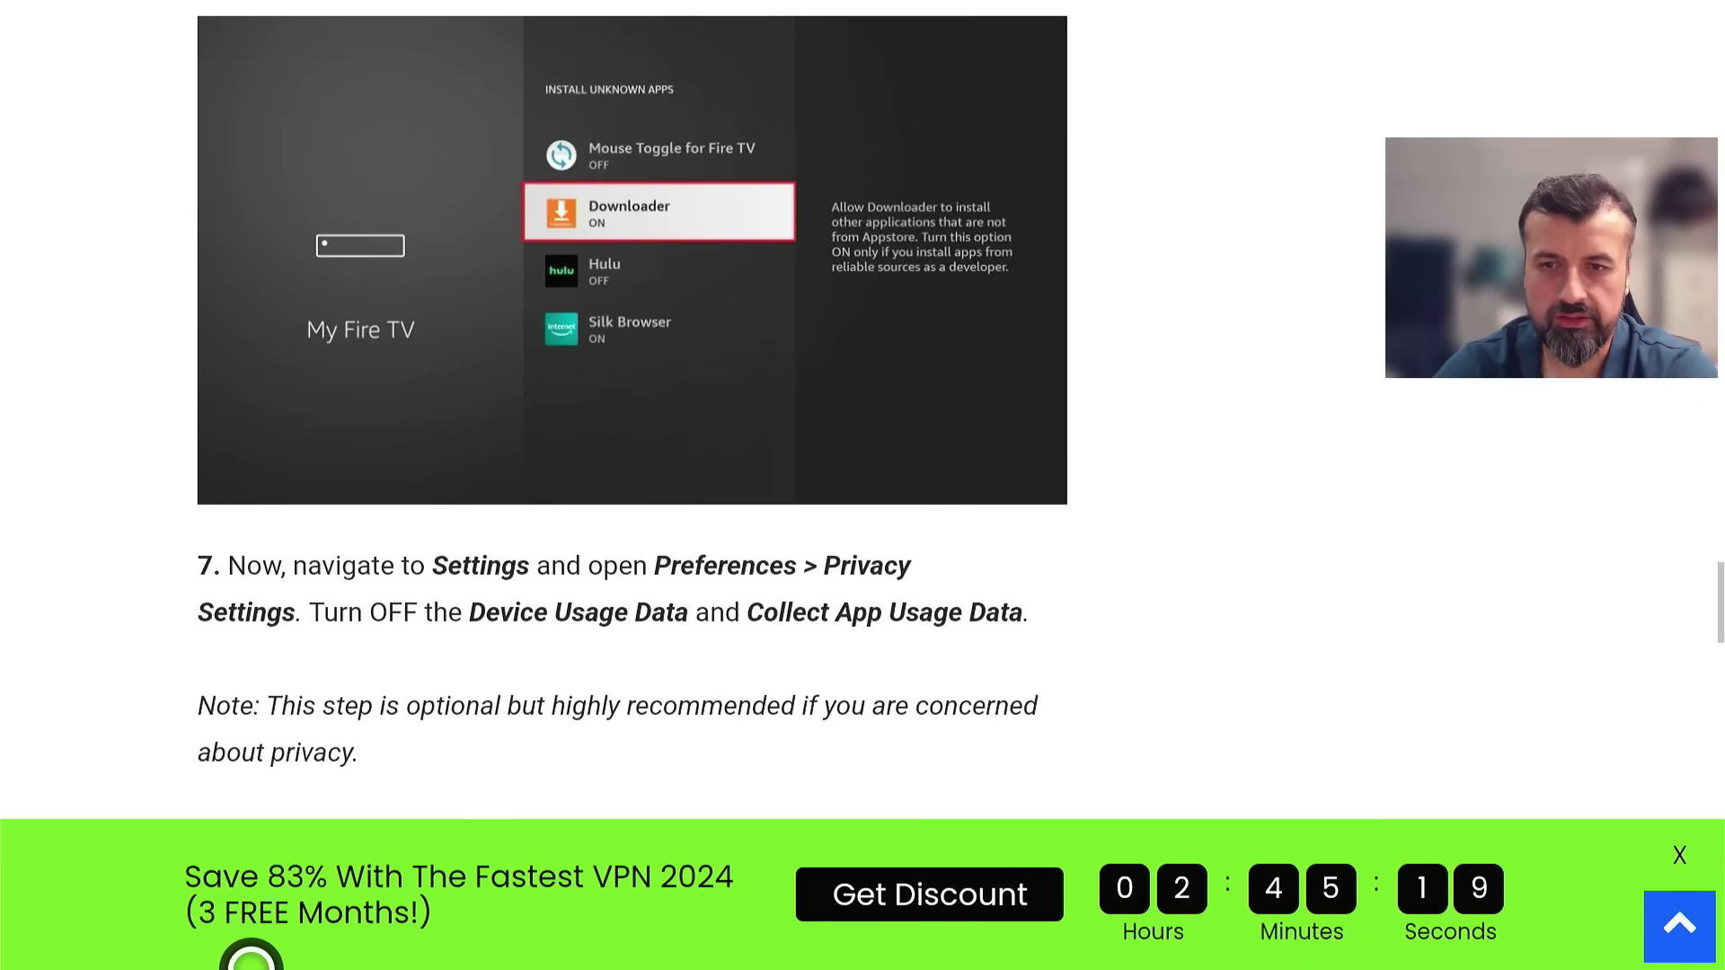
{"action": "scroll", "coordinate": [251, 957], "scroll_direction": "down", "scroll_amount": 15}
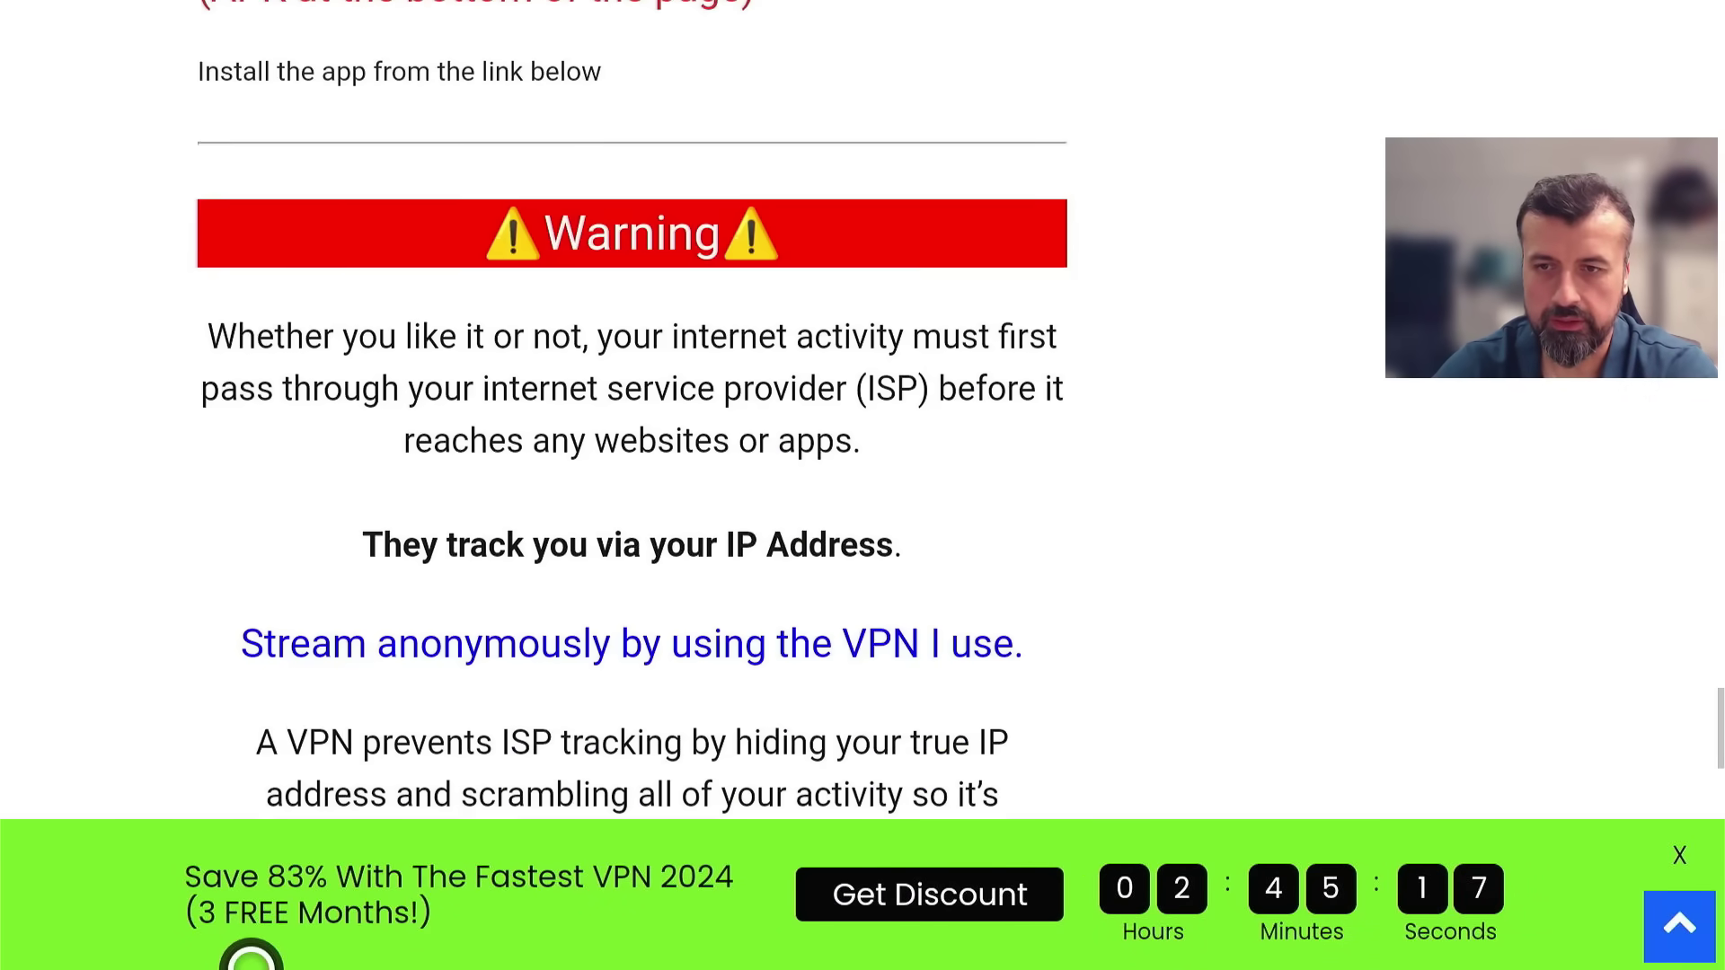
{"action": "scroll", "coordinate": [251, 958], "scroll_direction": "down", "scroll_amount": 7}
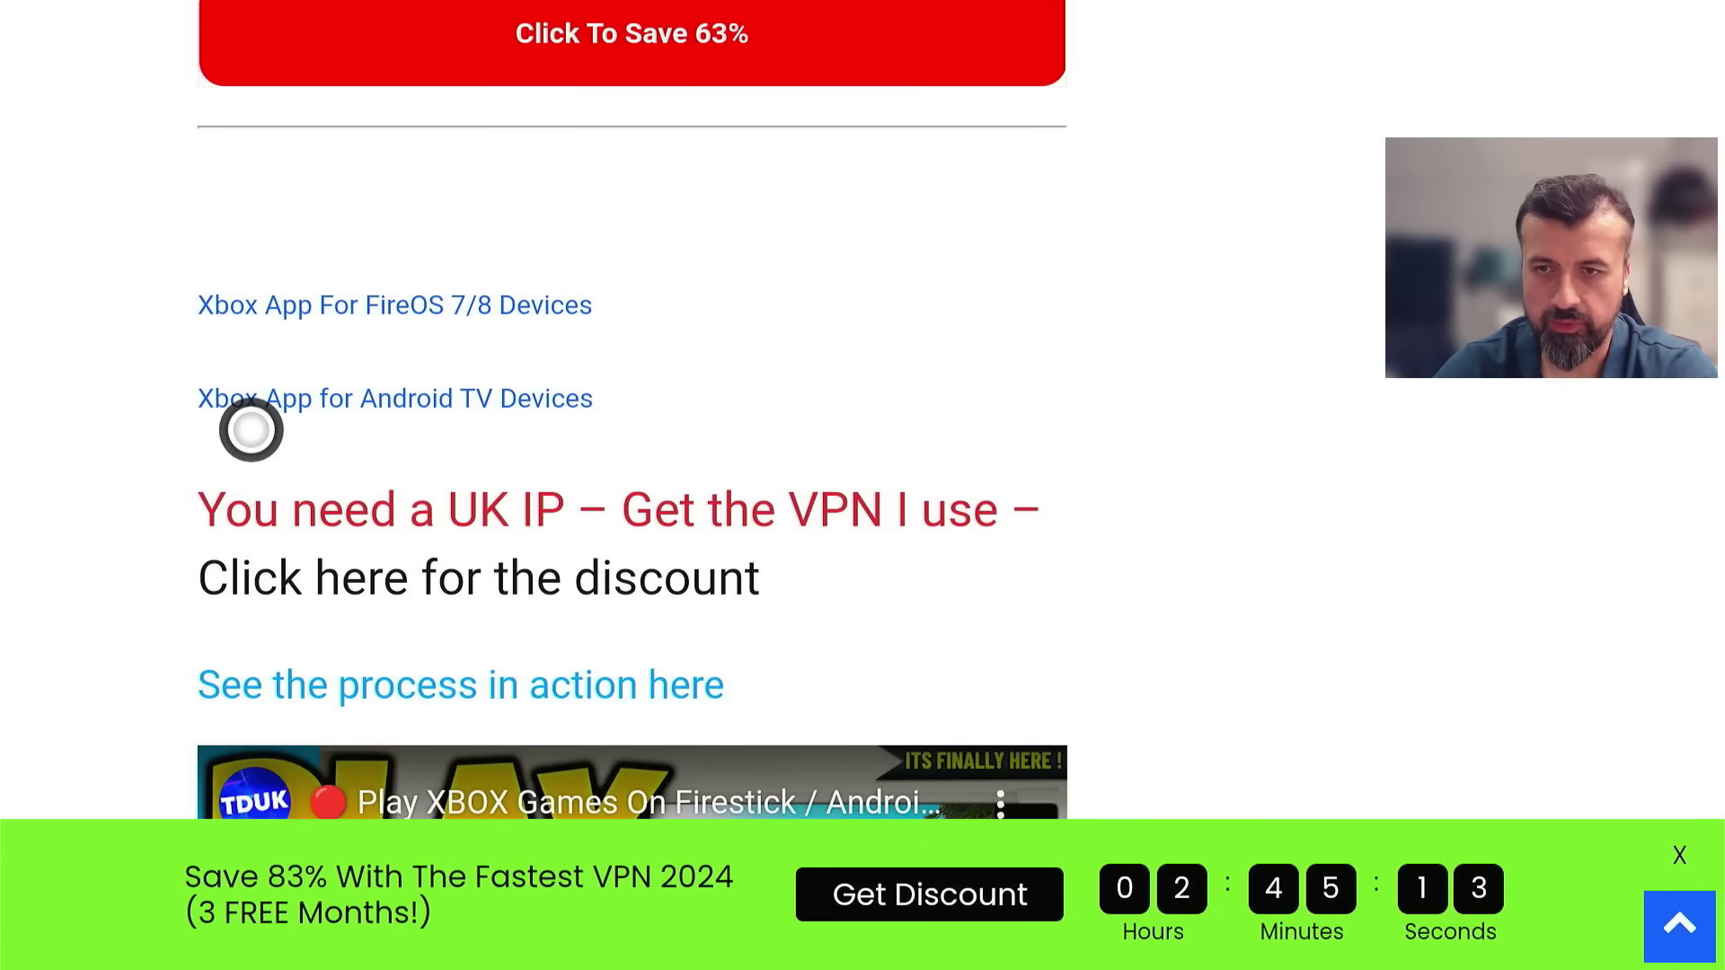
Open the Xbox App for Android TV Devices page and hit the green Download Now! button.
{"action": "left_click", "coordinate": [252, 411]}
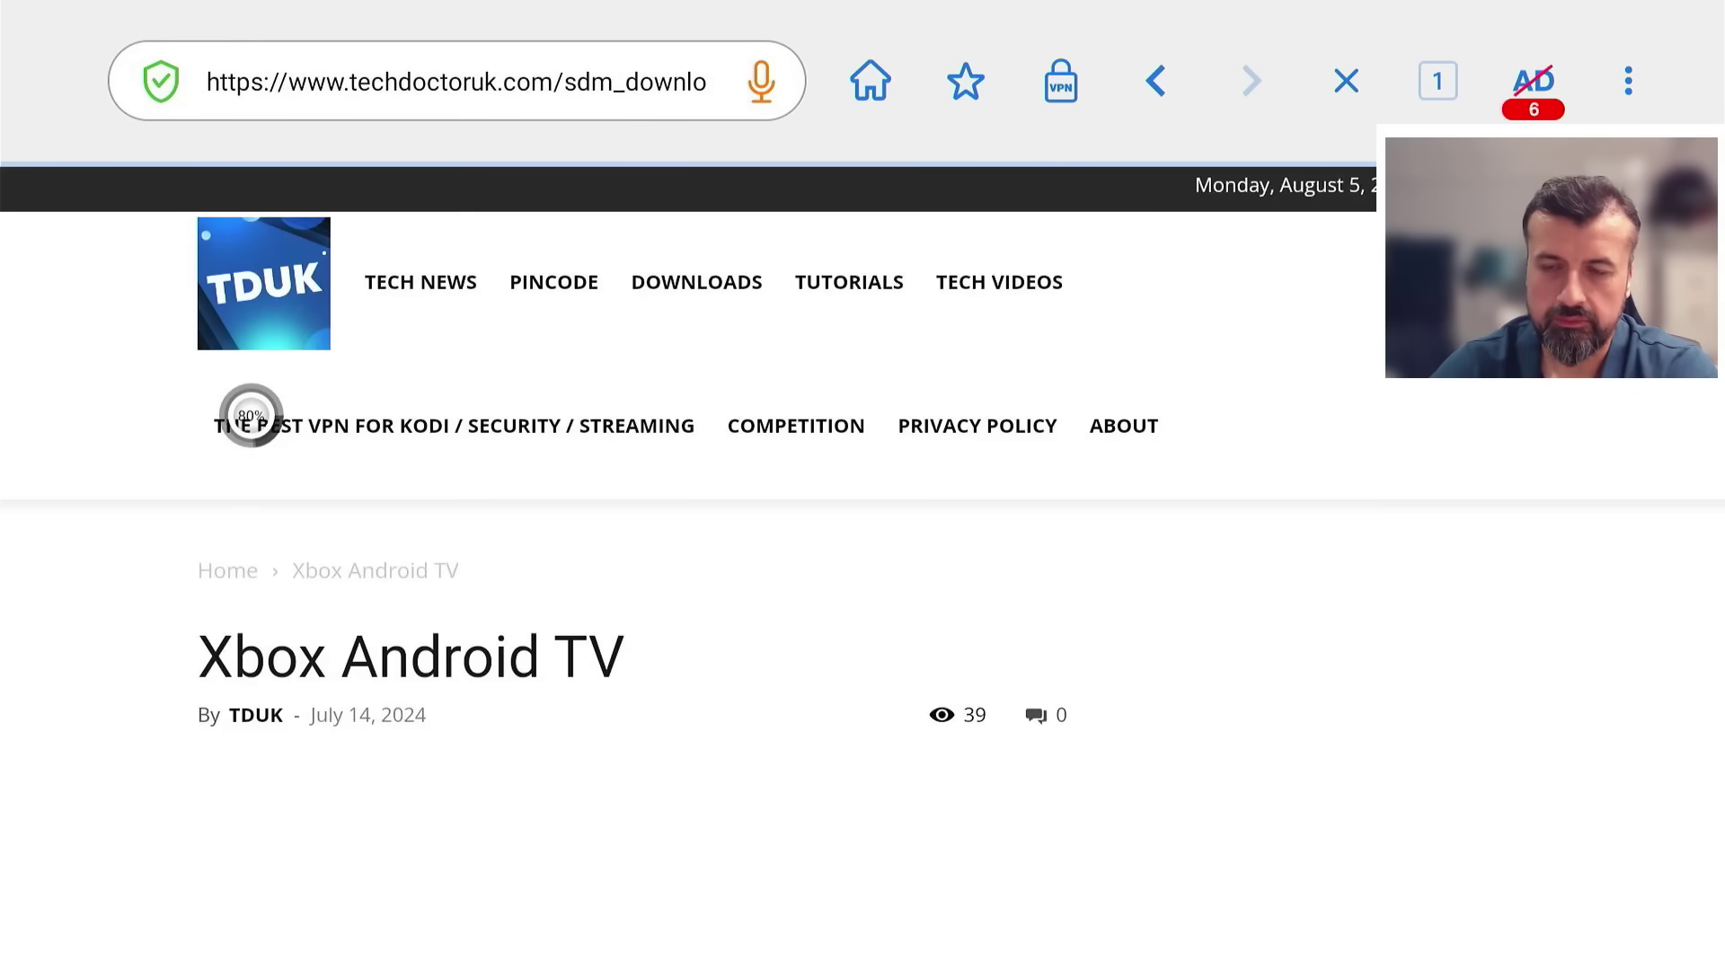
{"action": "scroll", "coordinate": [251, 900], "scroll_direction": "down", "scroll_amount": 3}
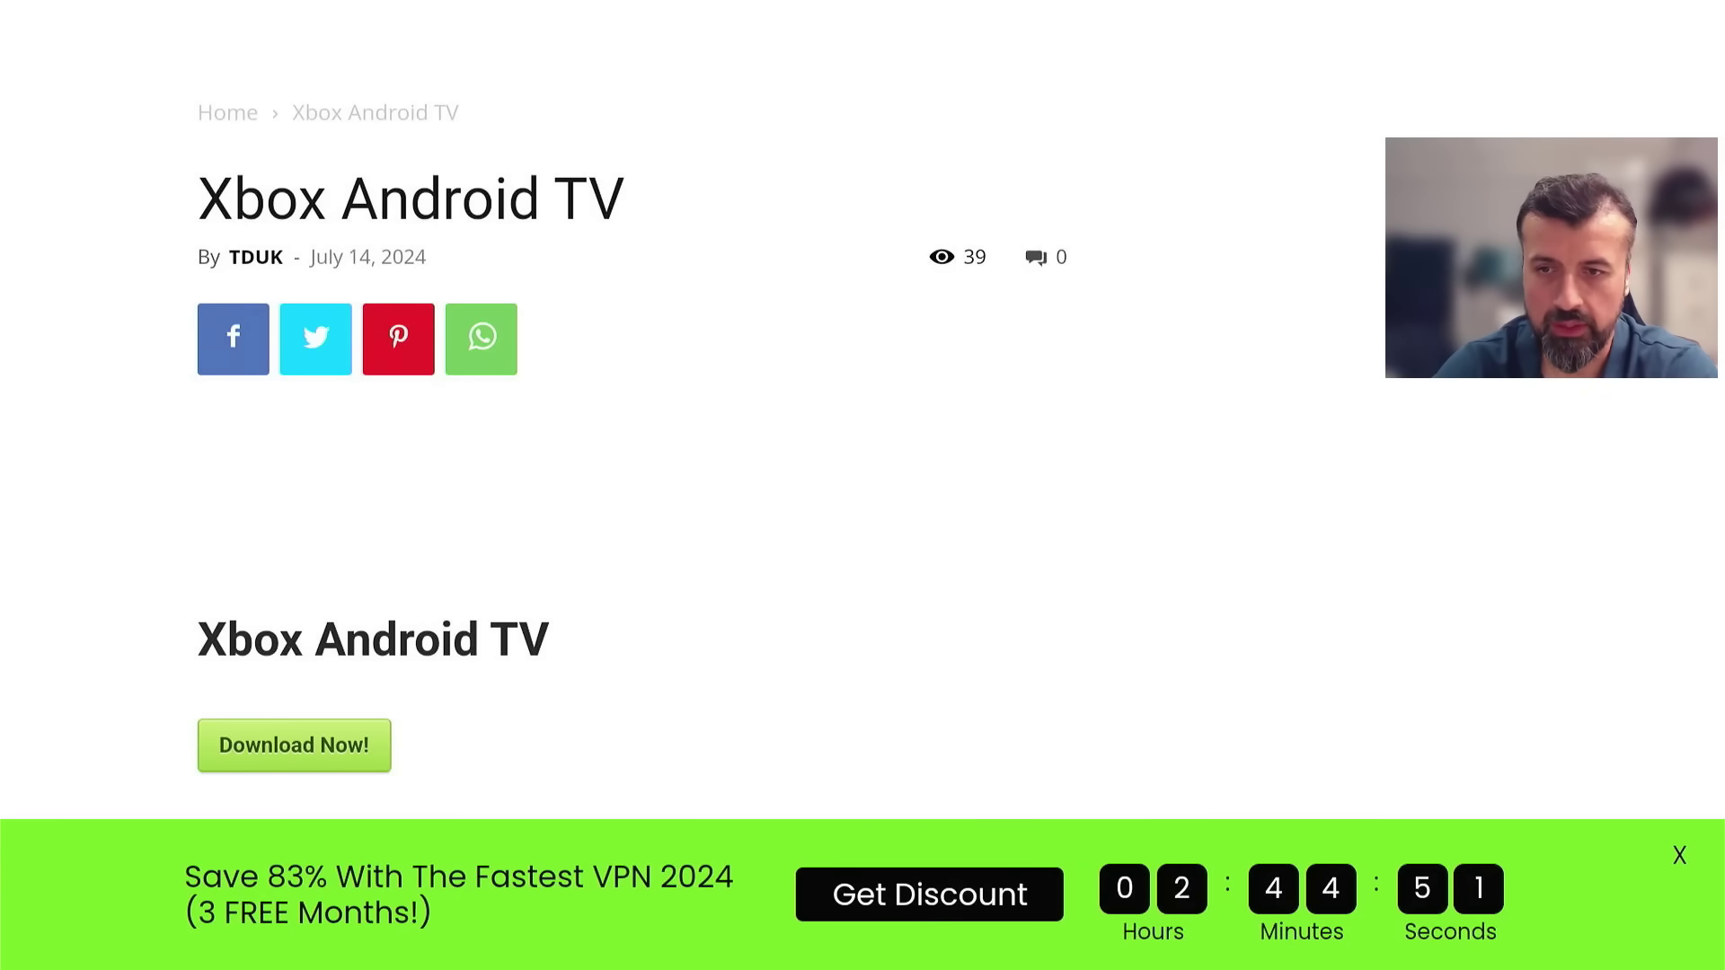
{"action": "left_click", "coordinate": [252, 755]}
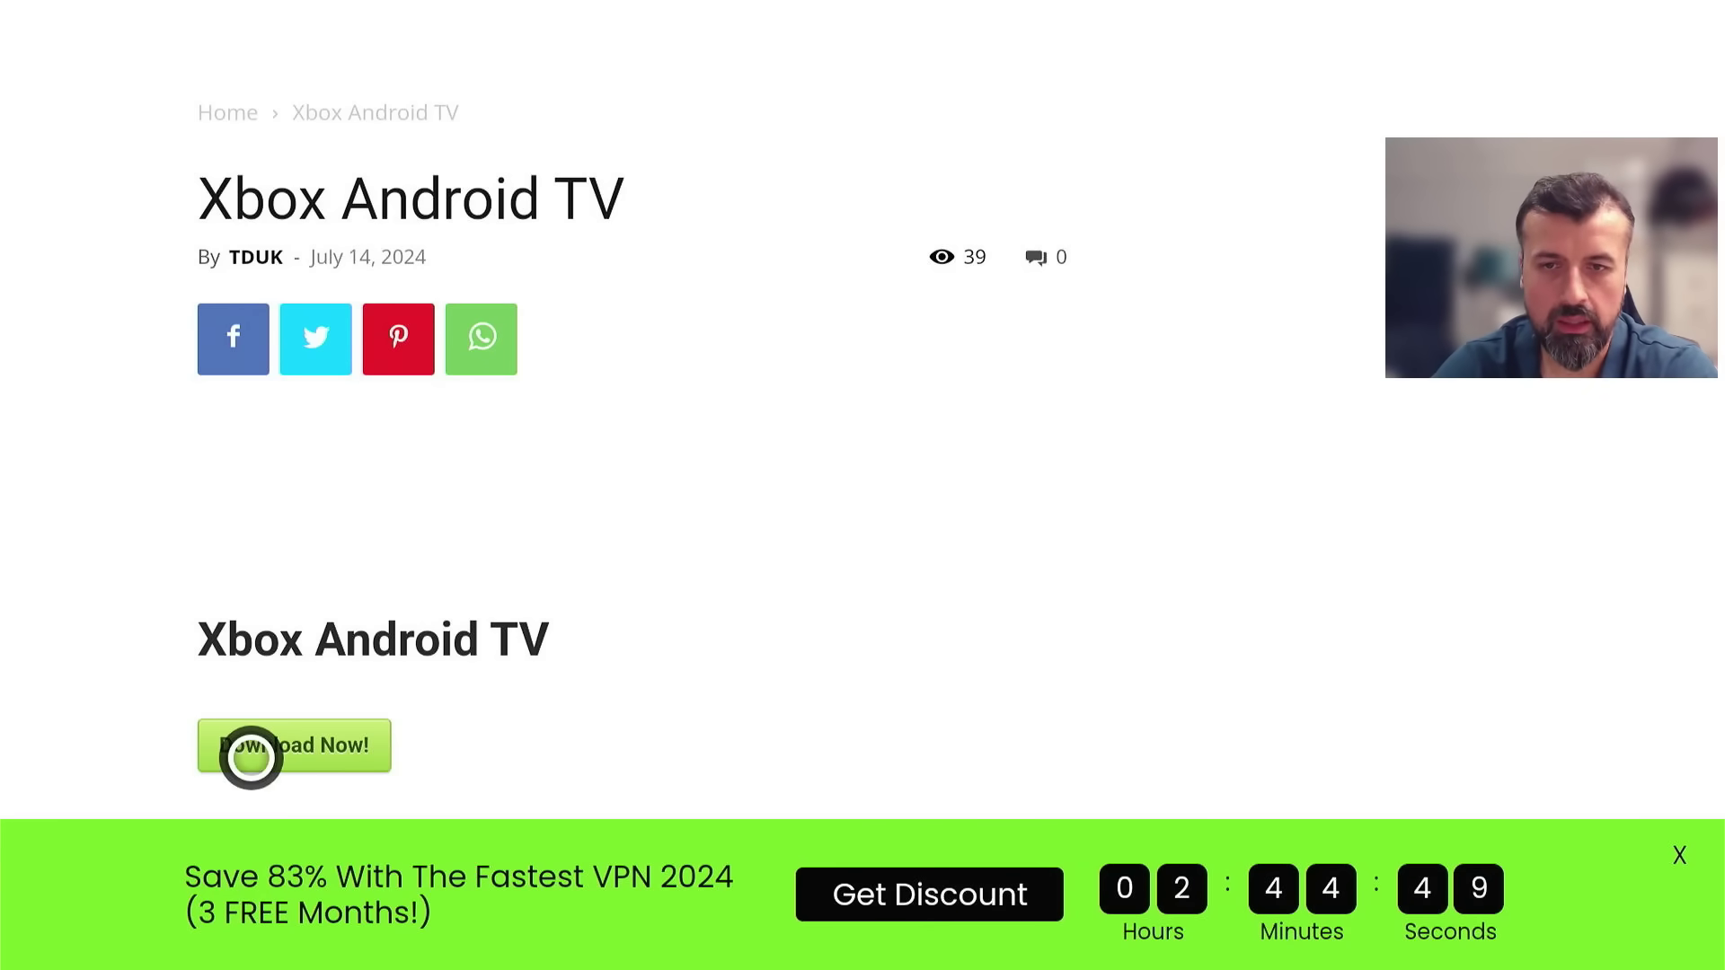
{"action": "left_click", "coordinate": [252, 755]}
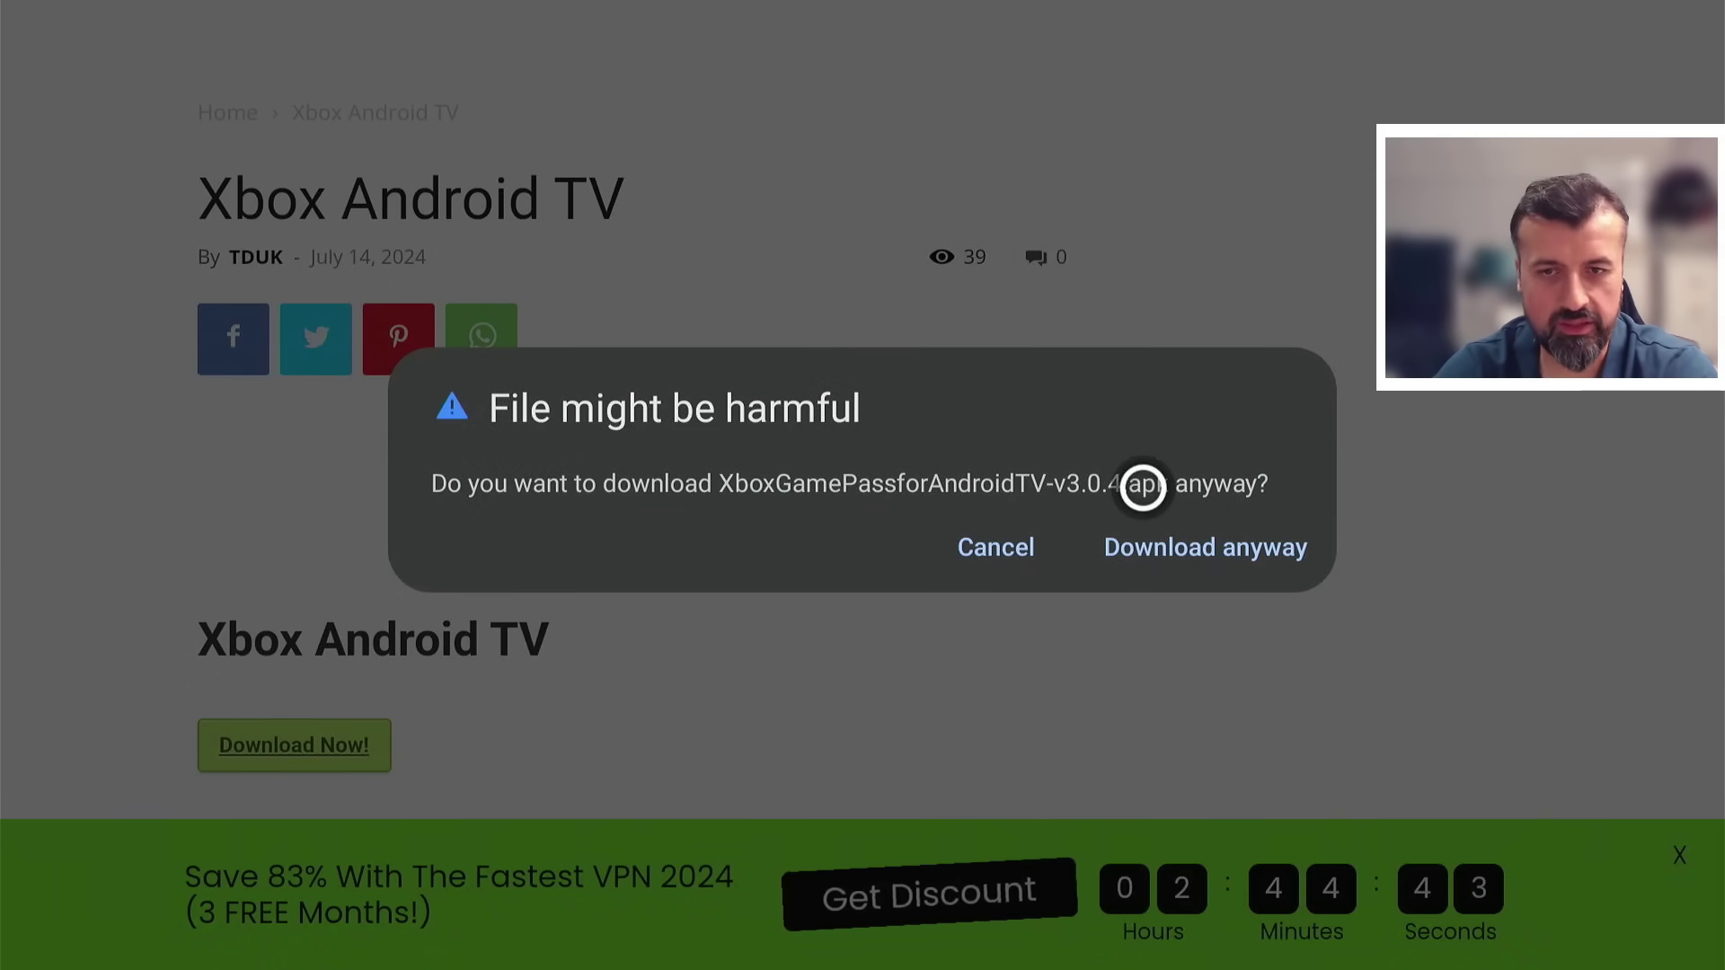
Download the 13.06 MB XboxGamePassforAndroidTV-v3.0.4.apk anyway and open it.
{"action": "left_click", "coordinate": [1143, 564]}
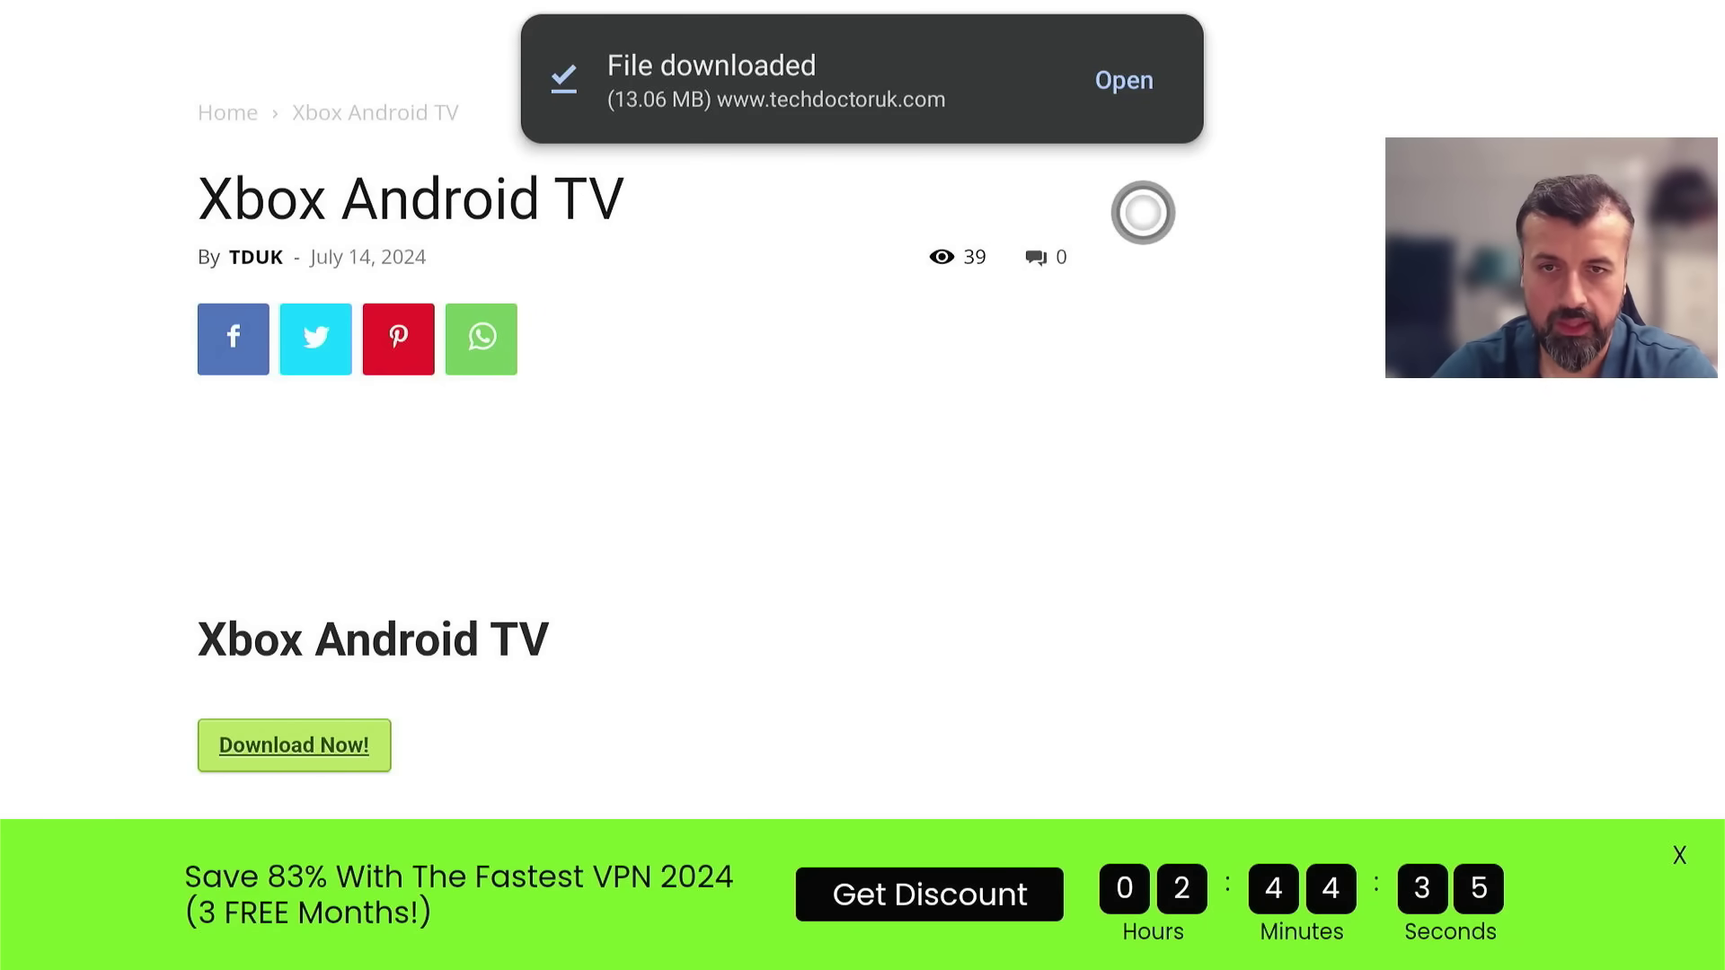
{"action": "left_click", "coordinate": [1142, 81]}
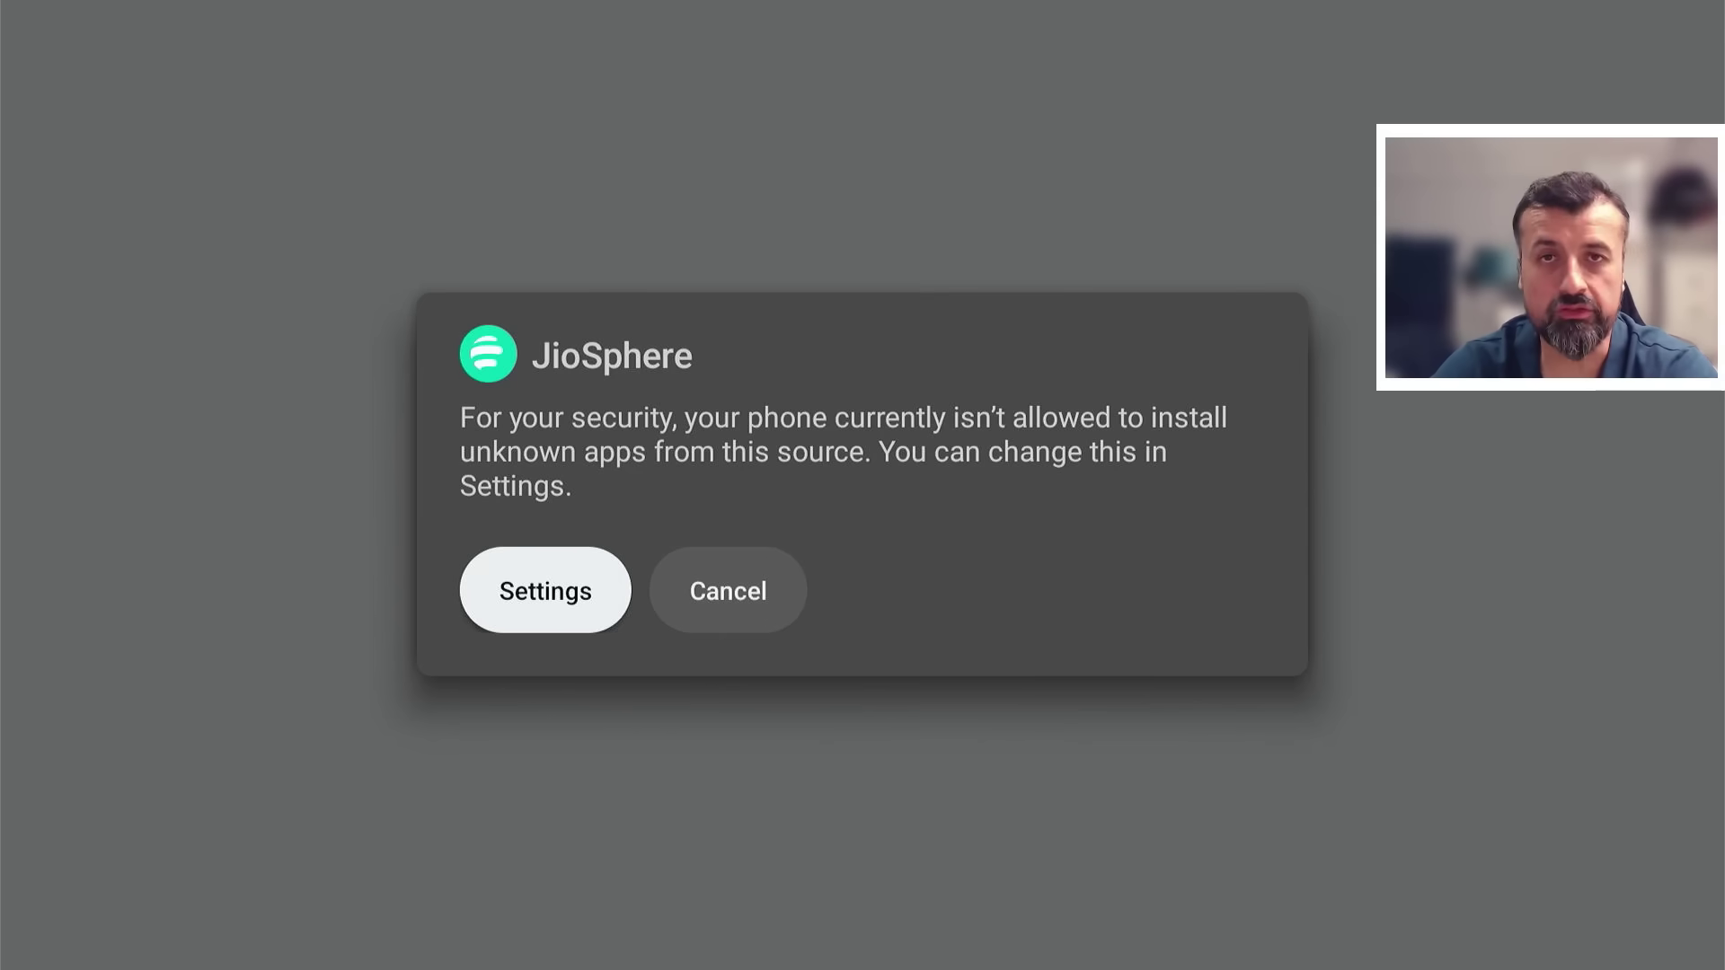
Toggle JioSphere to Allowed in the Install unknown apps list.
{"action": "key", "text": "Right"}
{"action": "key", "text": "Left"}
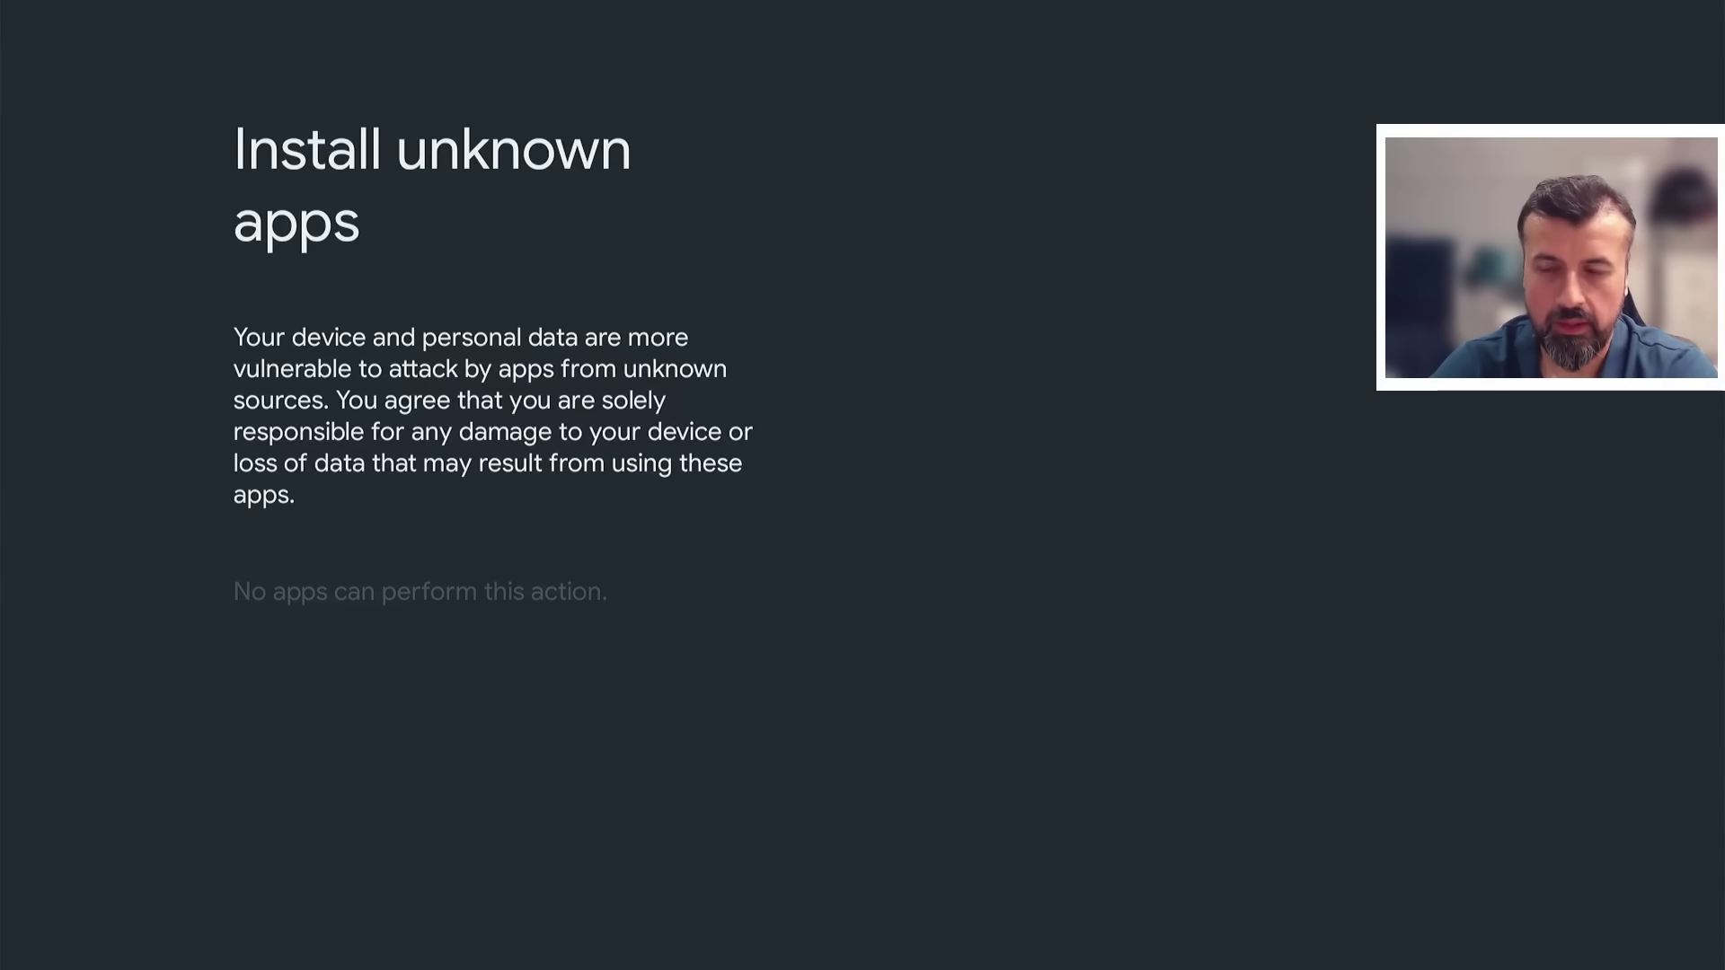
{"action": "key", "text": "Down"}
{"action": "key", "text": "Down"}
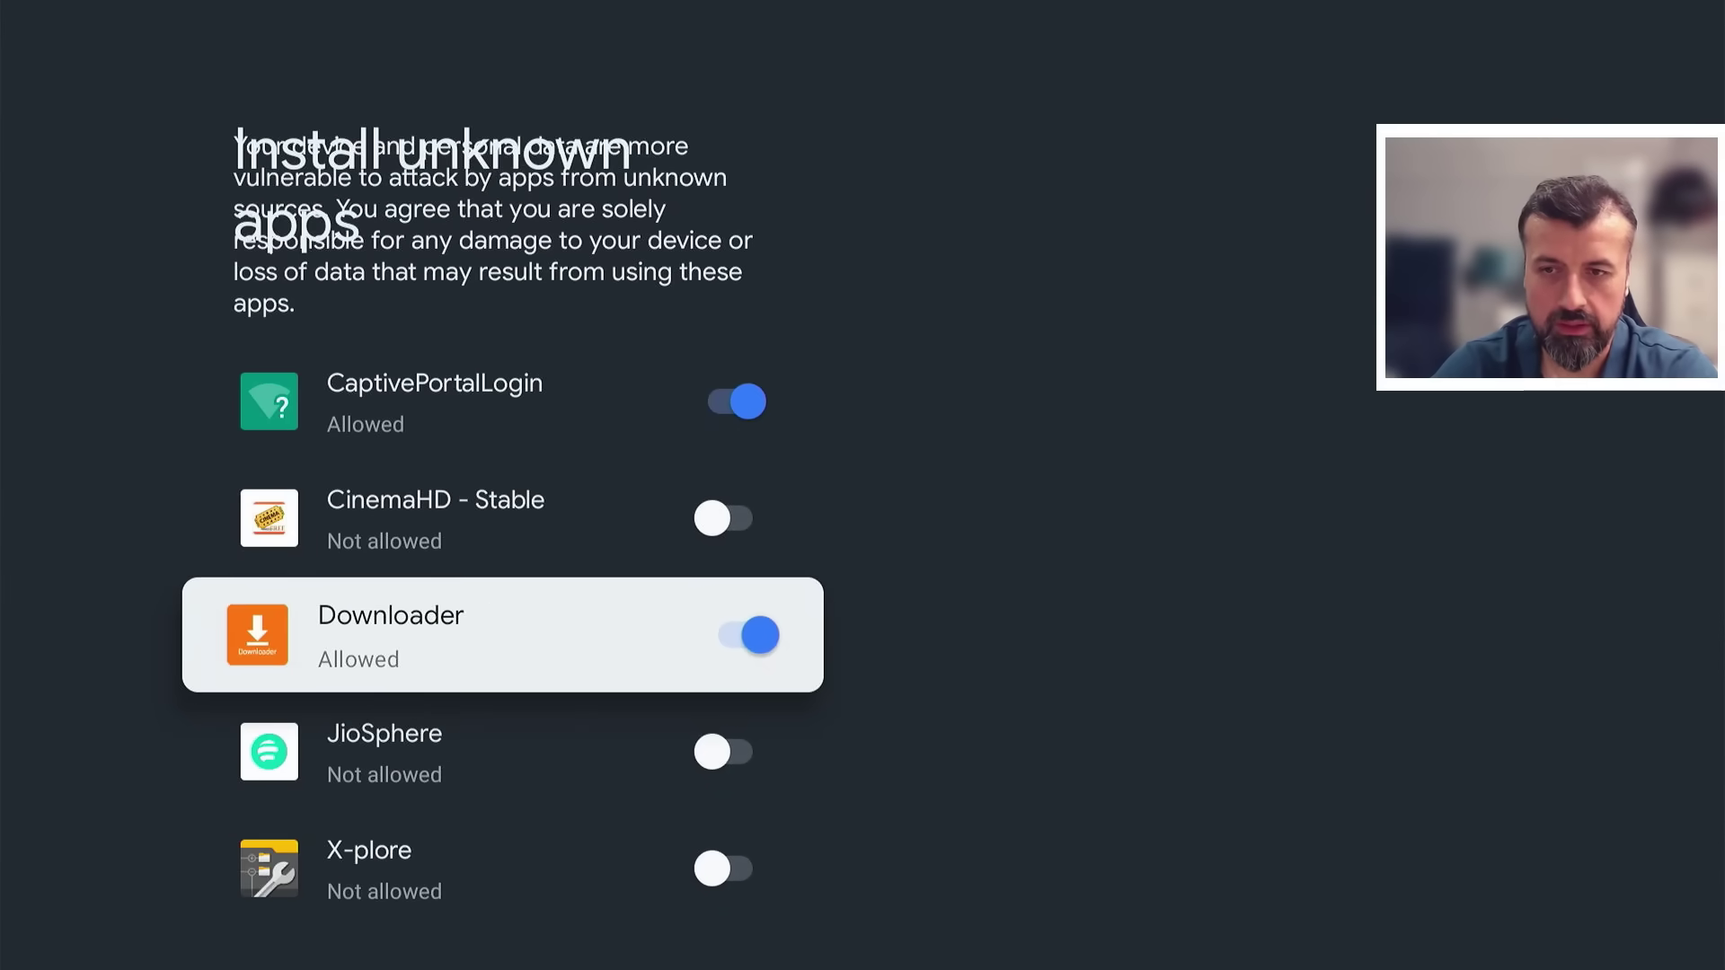
{"action": "key", "text": "Down"}
{"action": "key", "text": "Return"}
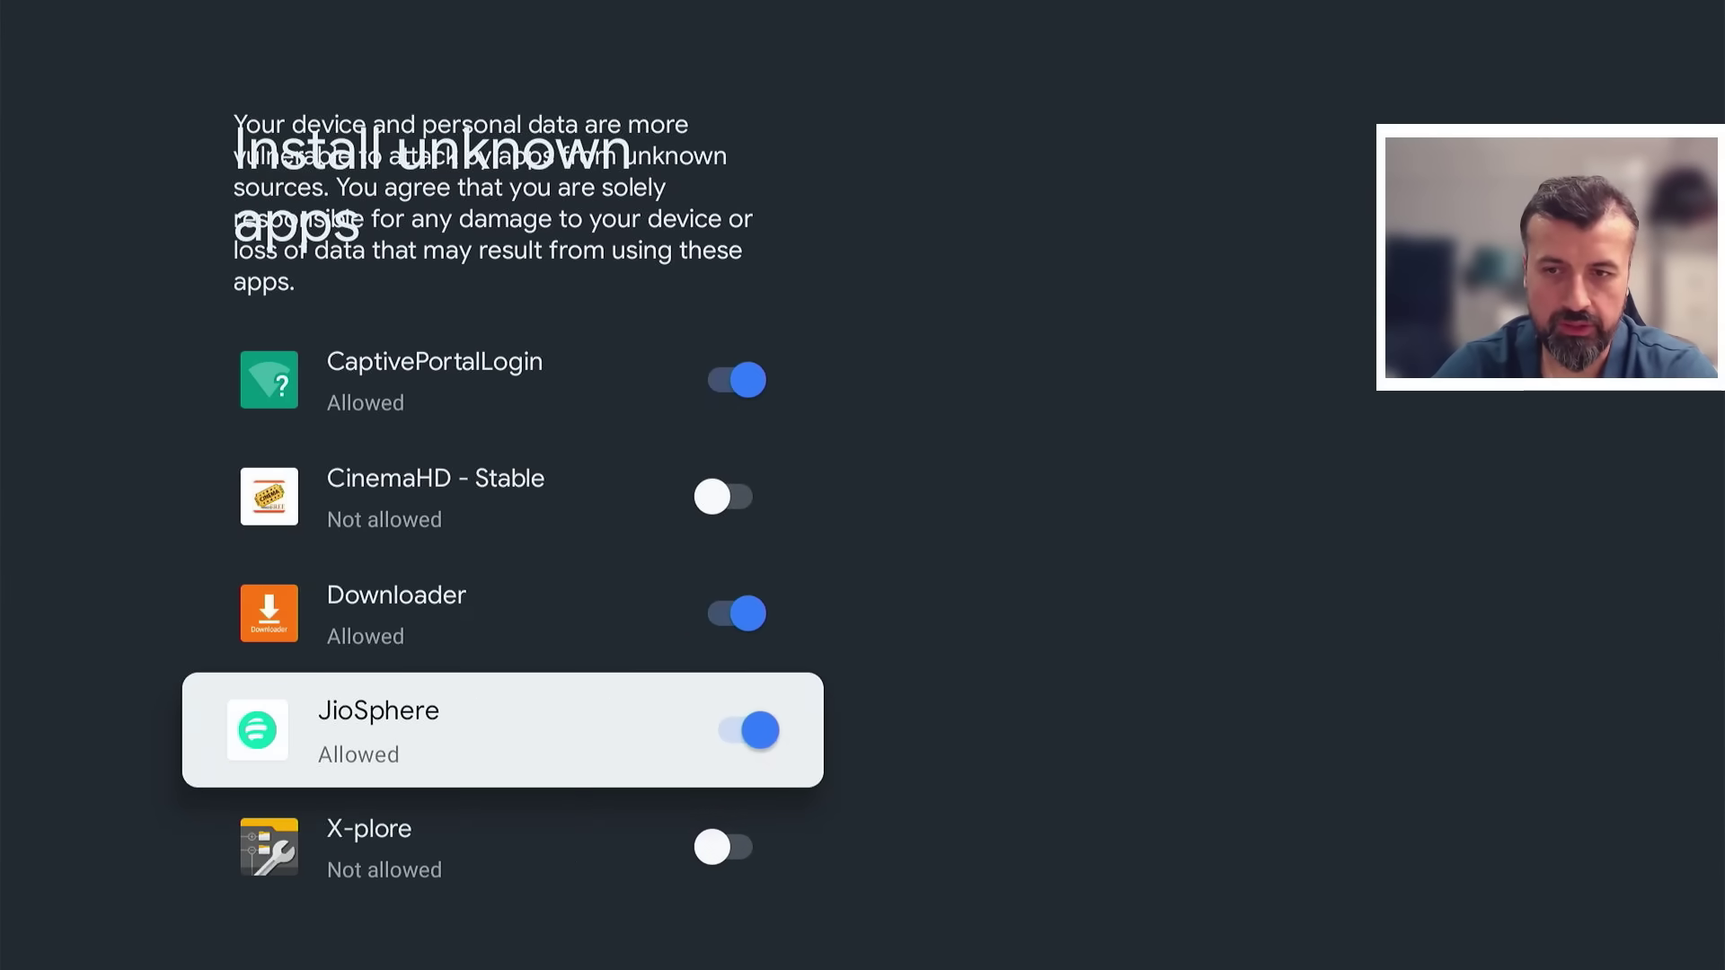
{"action": "key", "text": "Up"}
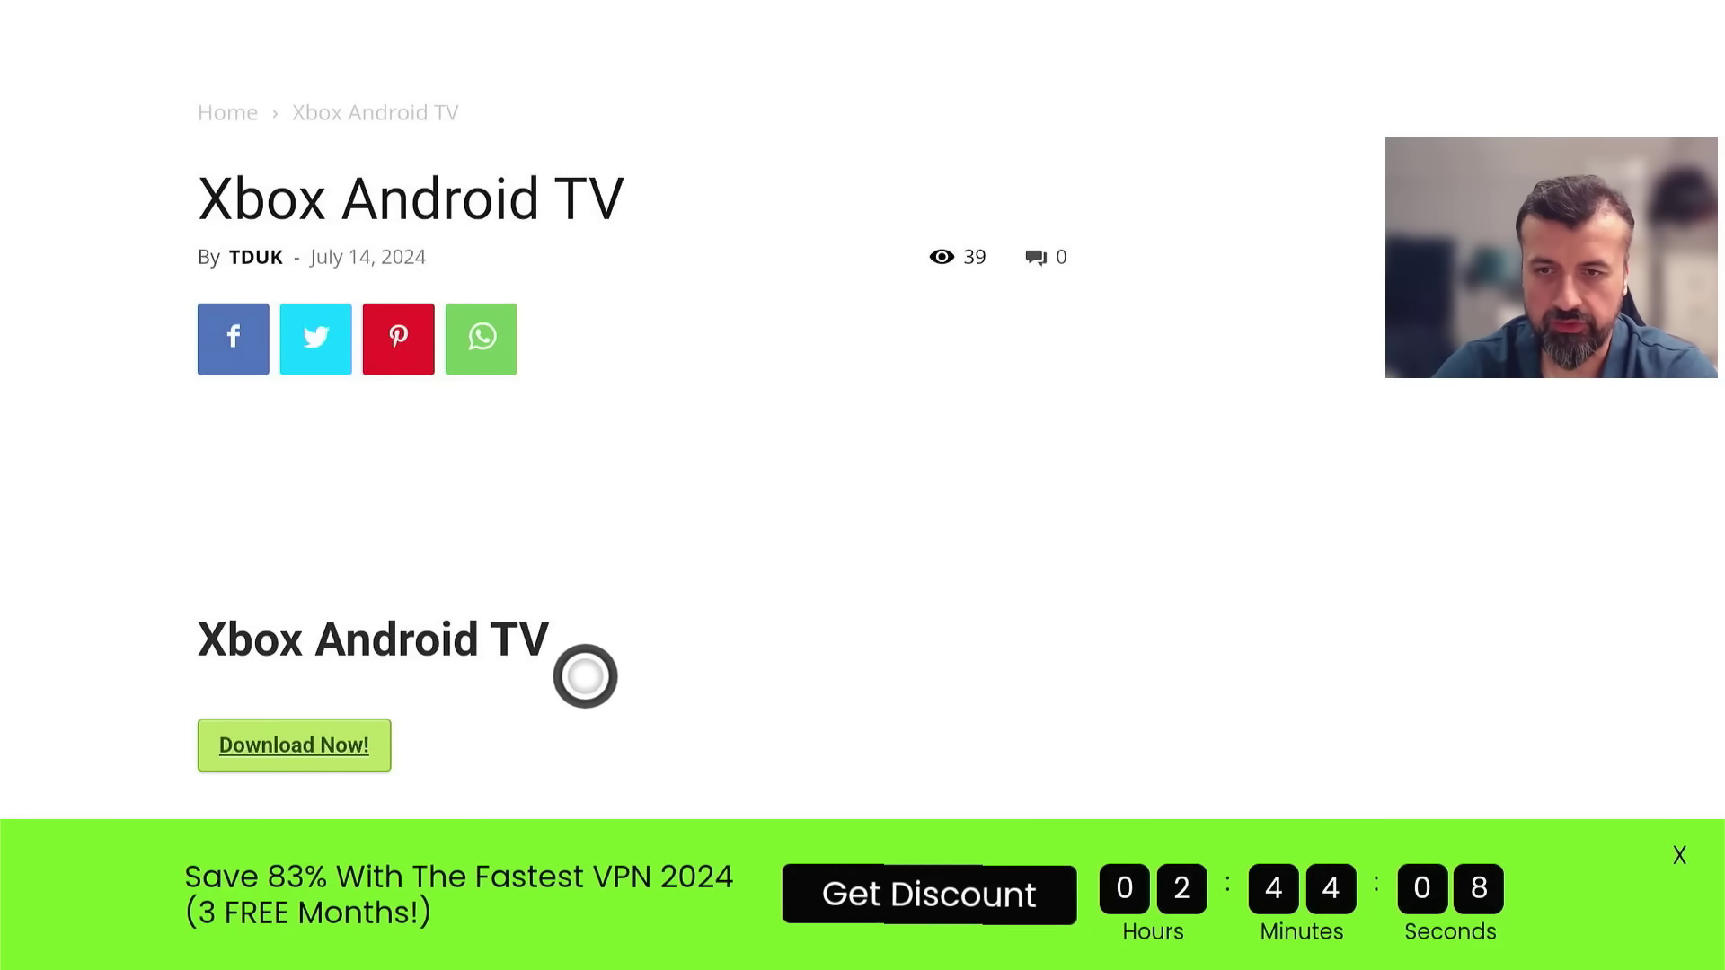
Start the Xbox APK download, then cancel the 'Download file again?' prompt.
{"action": "left_click", "coordinate": [223, 725]}
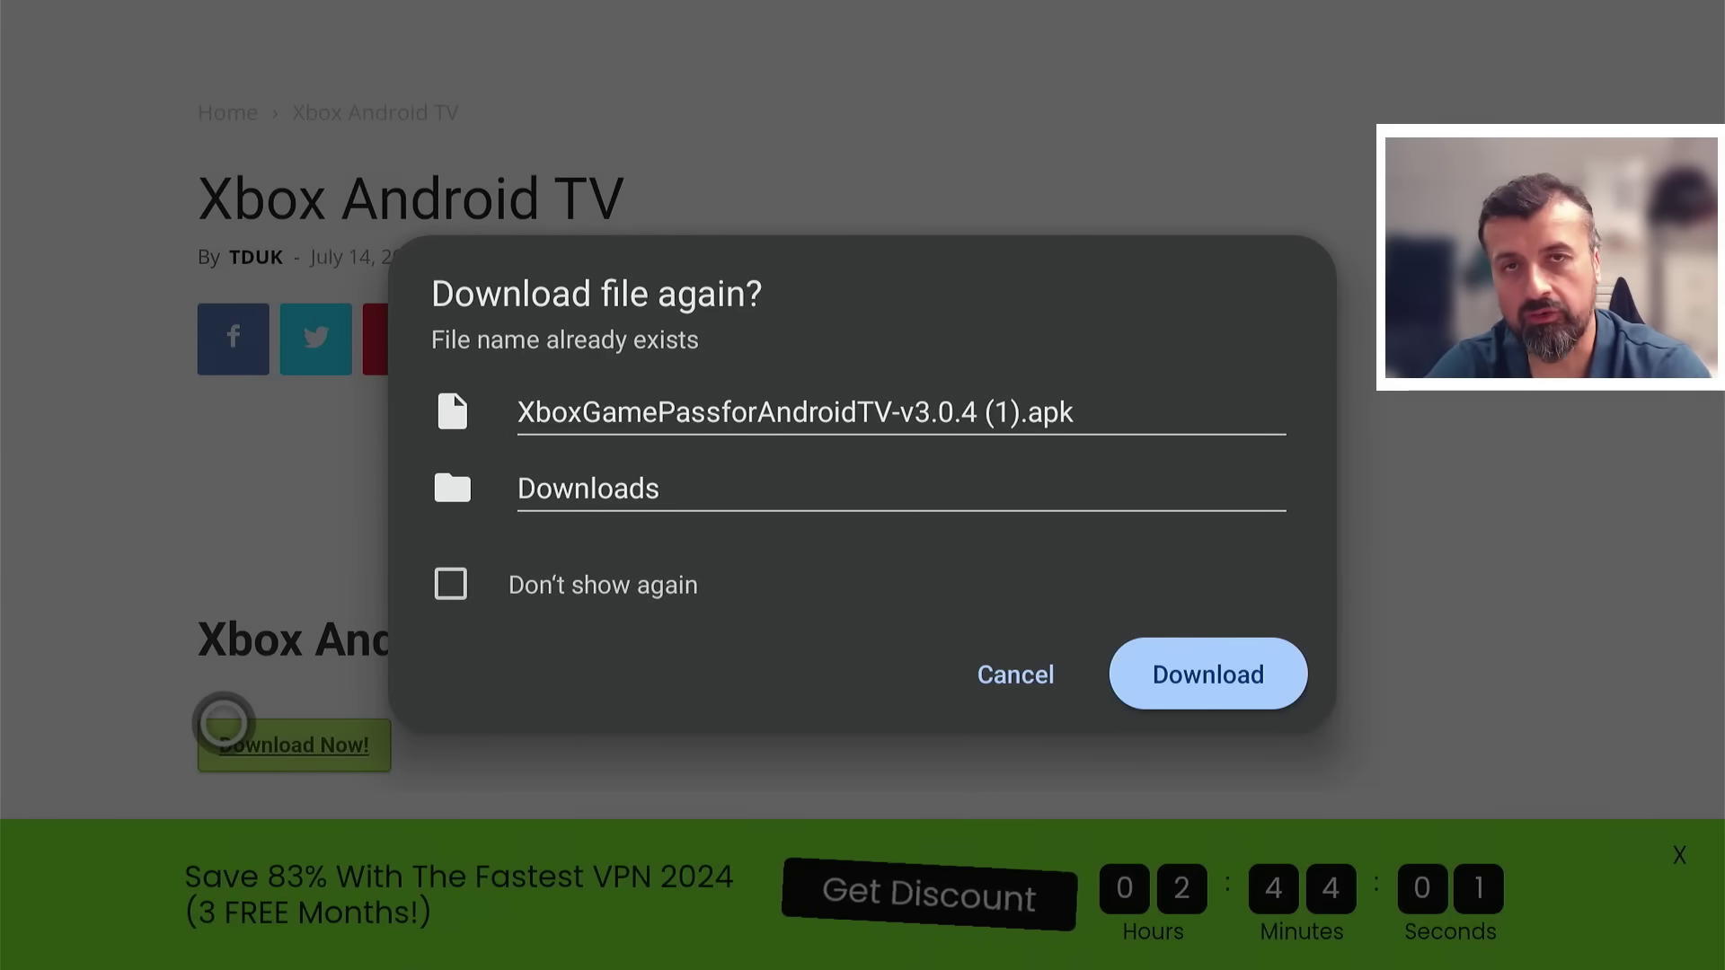
{"action": "key", "text": "Tab"}
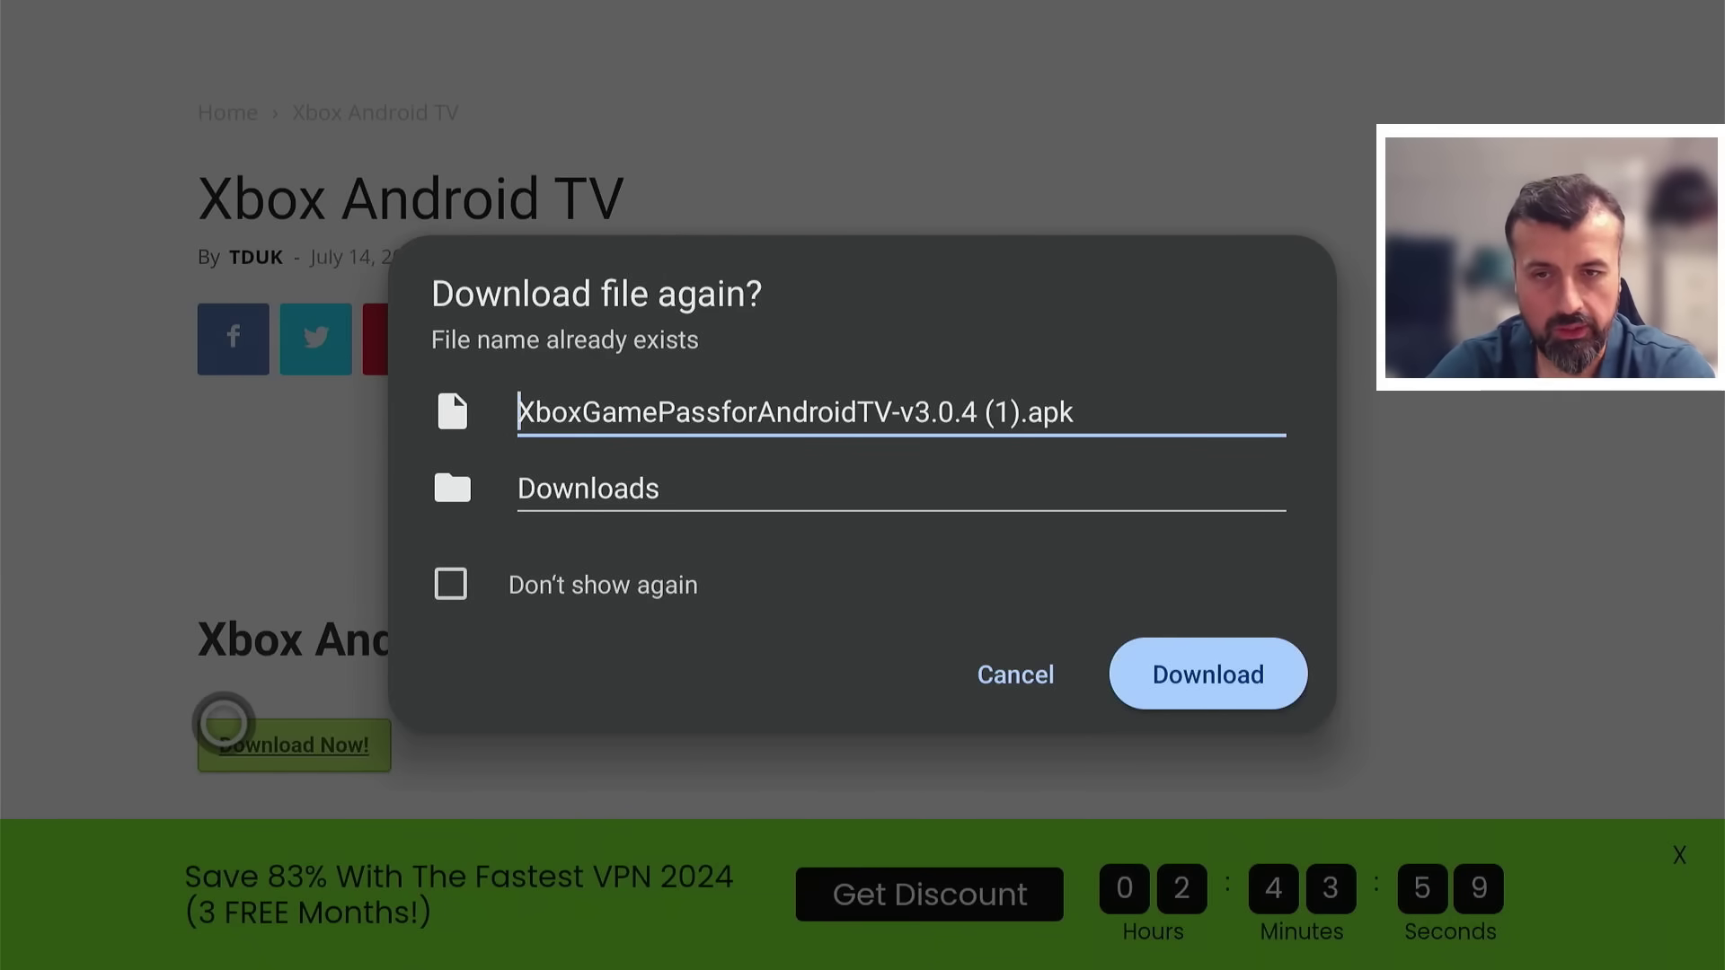
{"action": "key", "text": "Escape"}
Scroll to the top of the Xbox Android TV page to reveal the address bar.
{"action": "scroll", "coordinate": [242, 13], "scroll_direction": "up", "scroll_amount": 5}
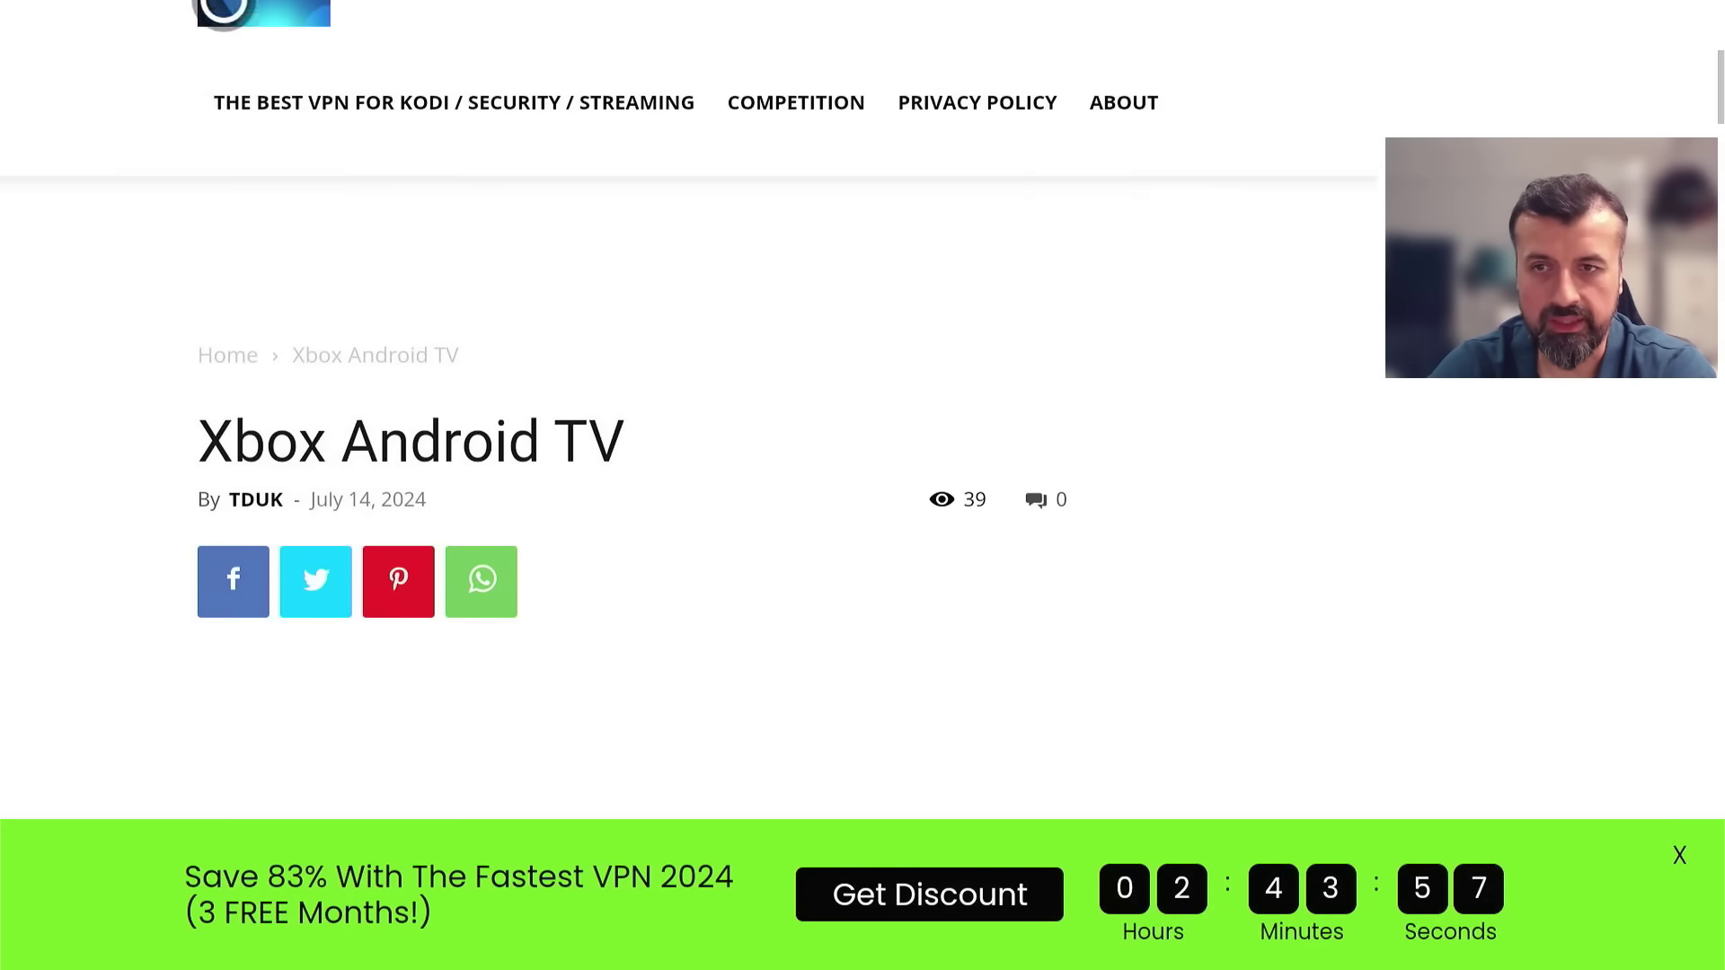
{"action": "left_click", "coordinate": [251, 82]}
{"action": "key", "text": "Right"}
{"action": "key", "text": "Right"}
{"action": "key", "text": "Right"}
{"action": "key", "text": "Right"}
{"action": "key", "text": "Right"}
{"action": "key", "text": "Right"}
{"action": "key", "text": "Right"}
{"action": "key", "text": "Right"}
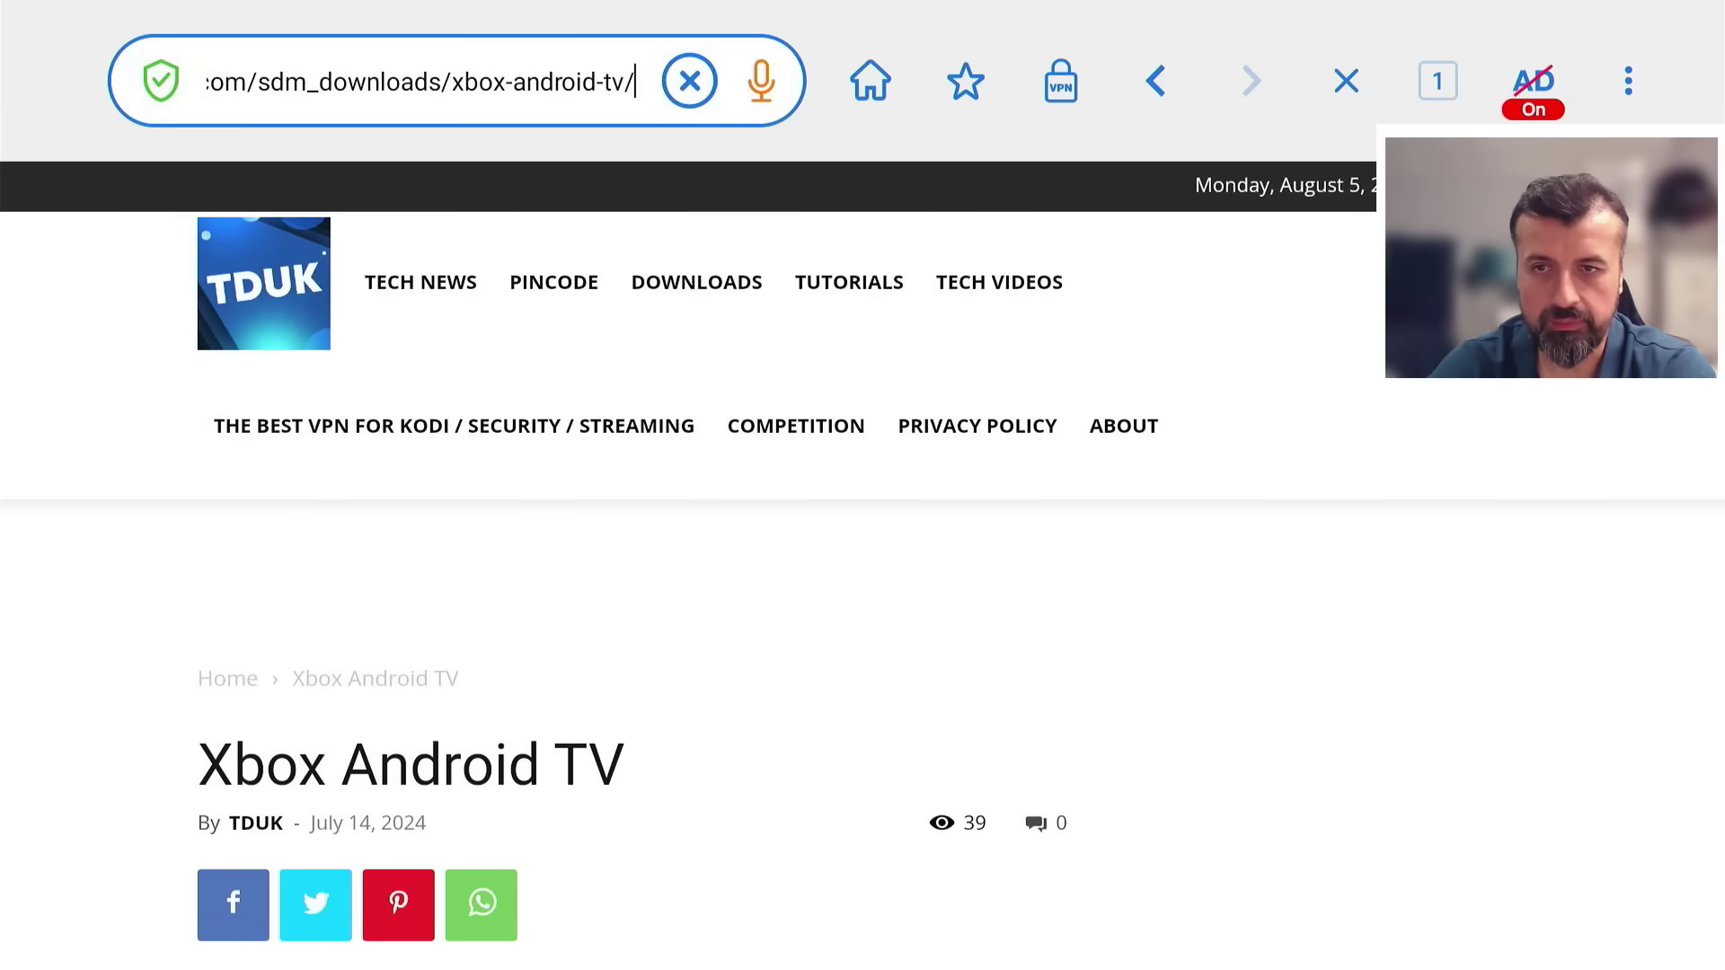
{"action": "key", "text": "Escape"}
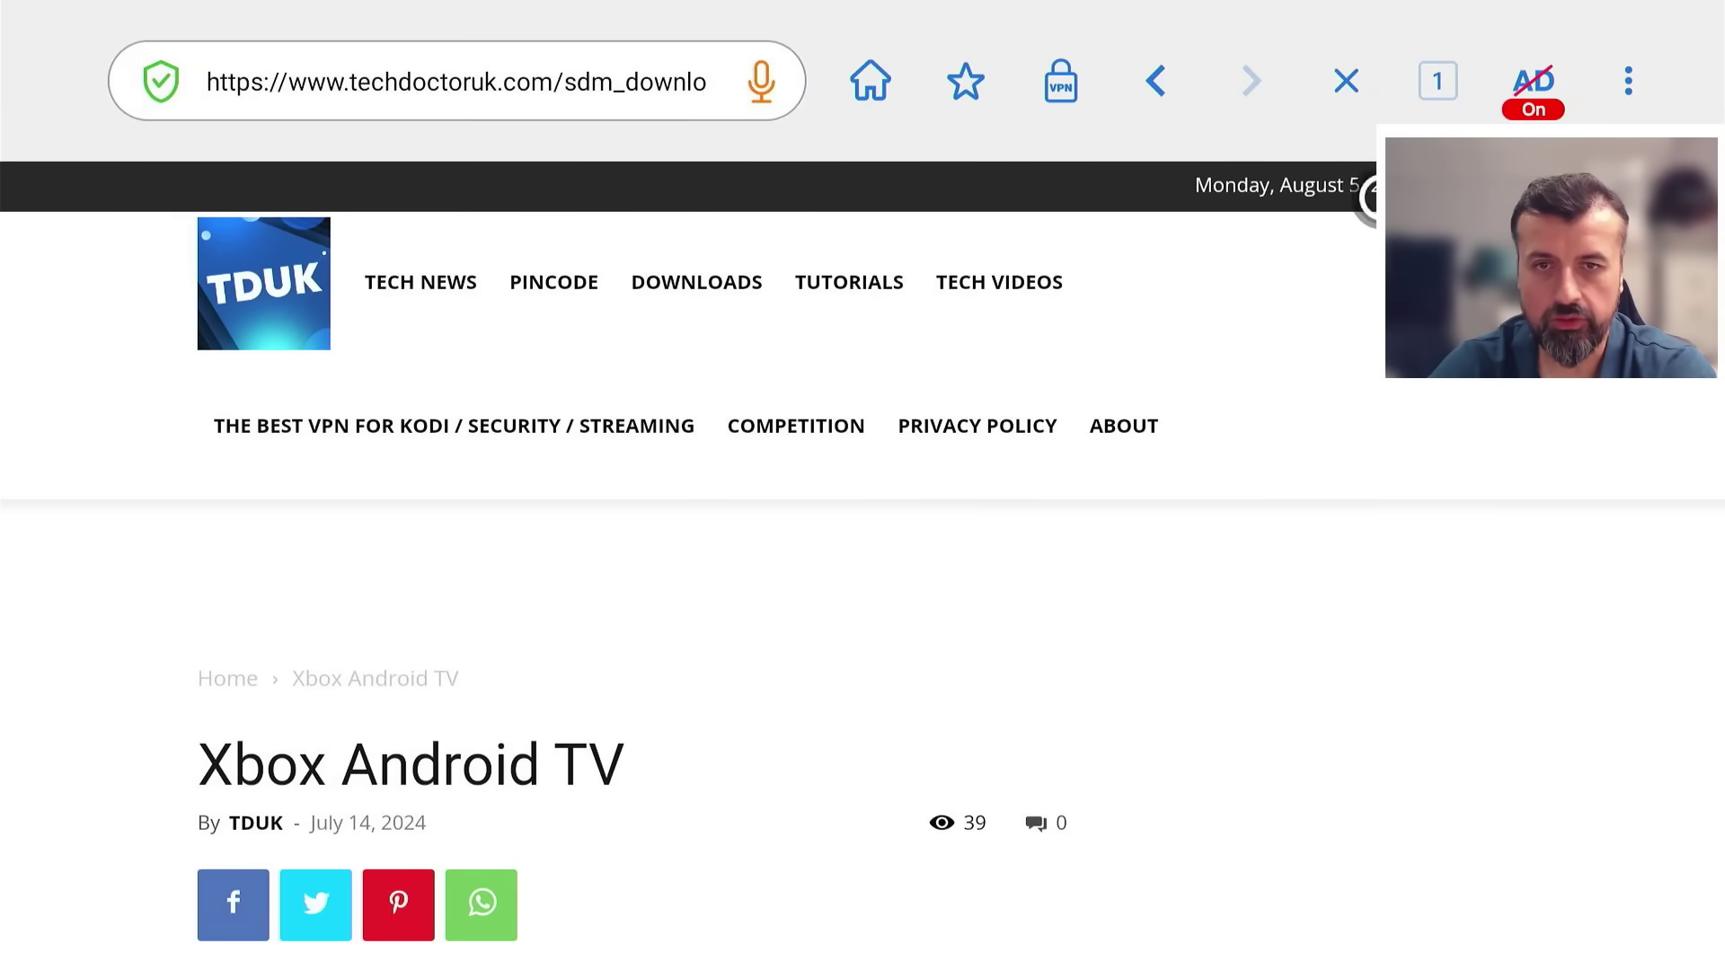
Install XboxGamePassforAndroidTV-v3.0.4.apk from Downloads as an update and finish with Done.
{"action": "key", "text": "Return"}
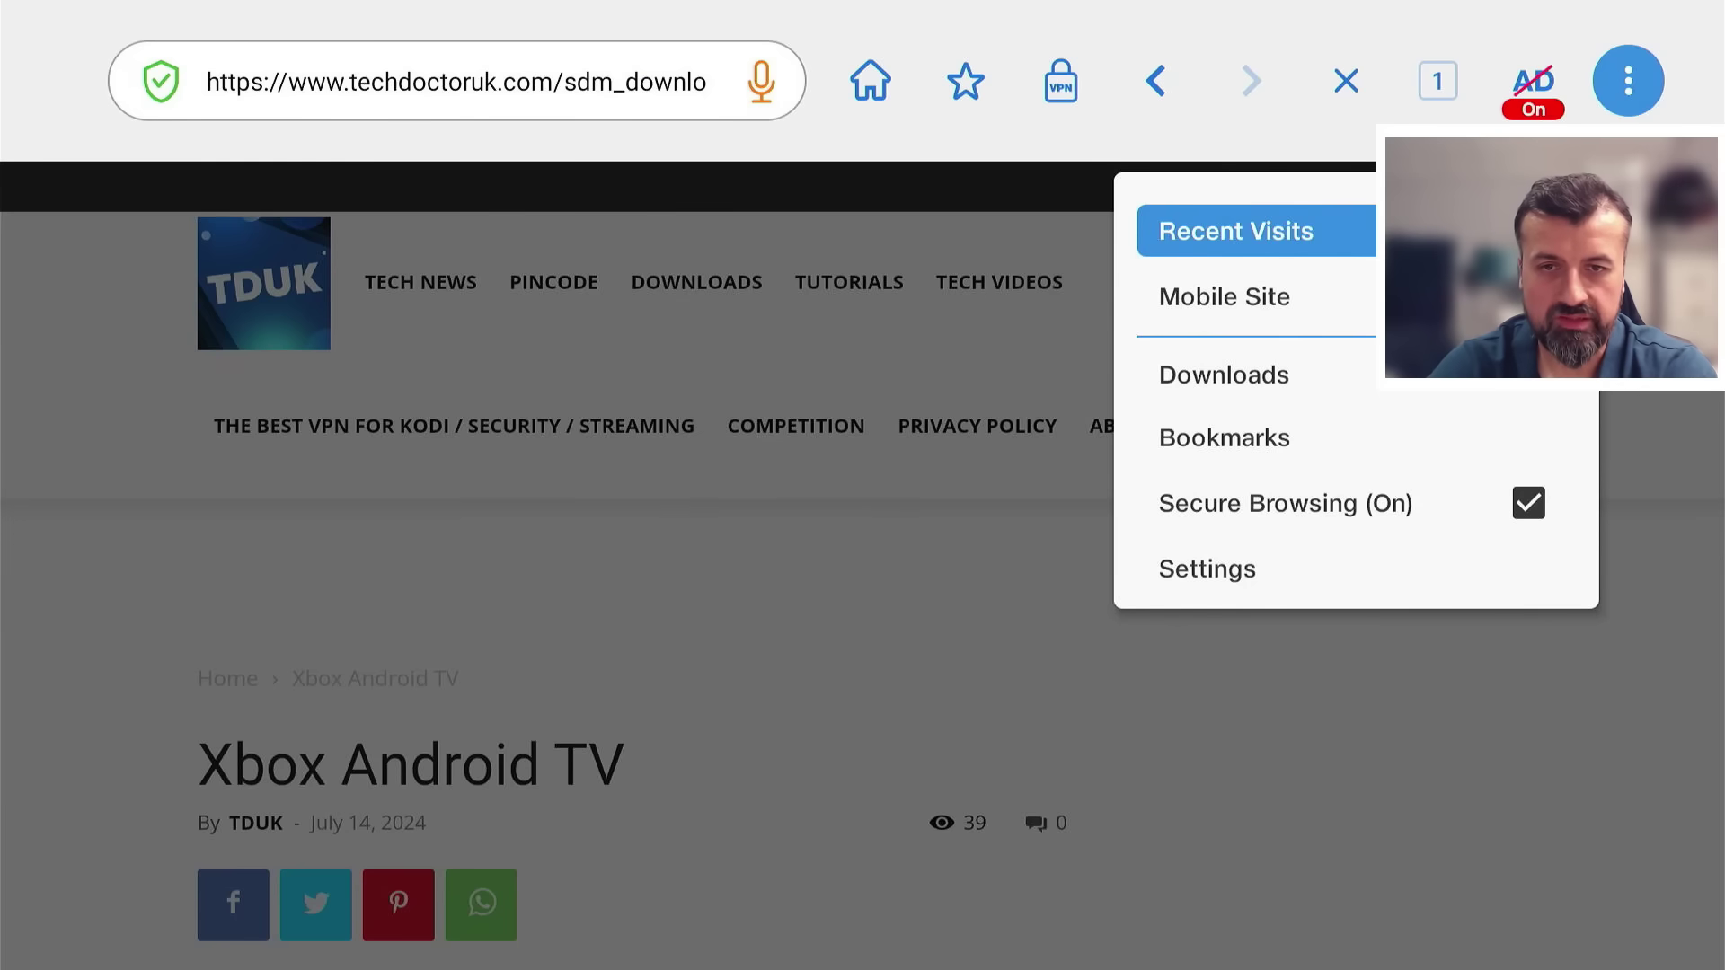
{"action": "key", "text": "Down"}
{"action": "key", "text": "Down"}
{"action": "key", "text": "Return"}
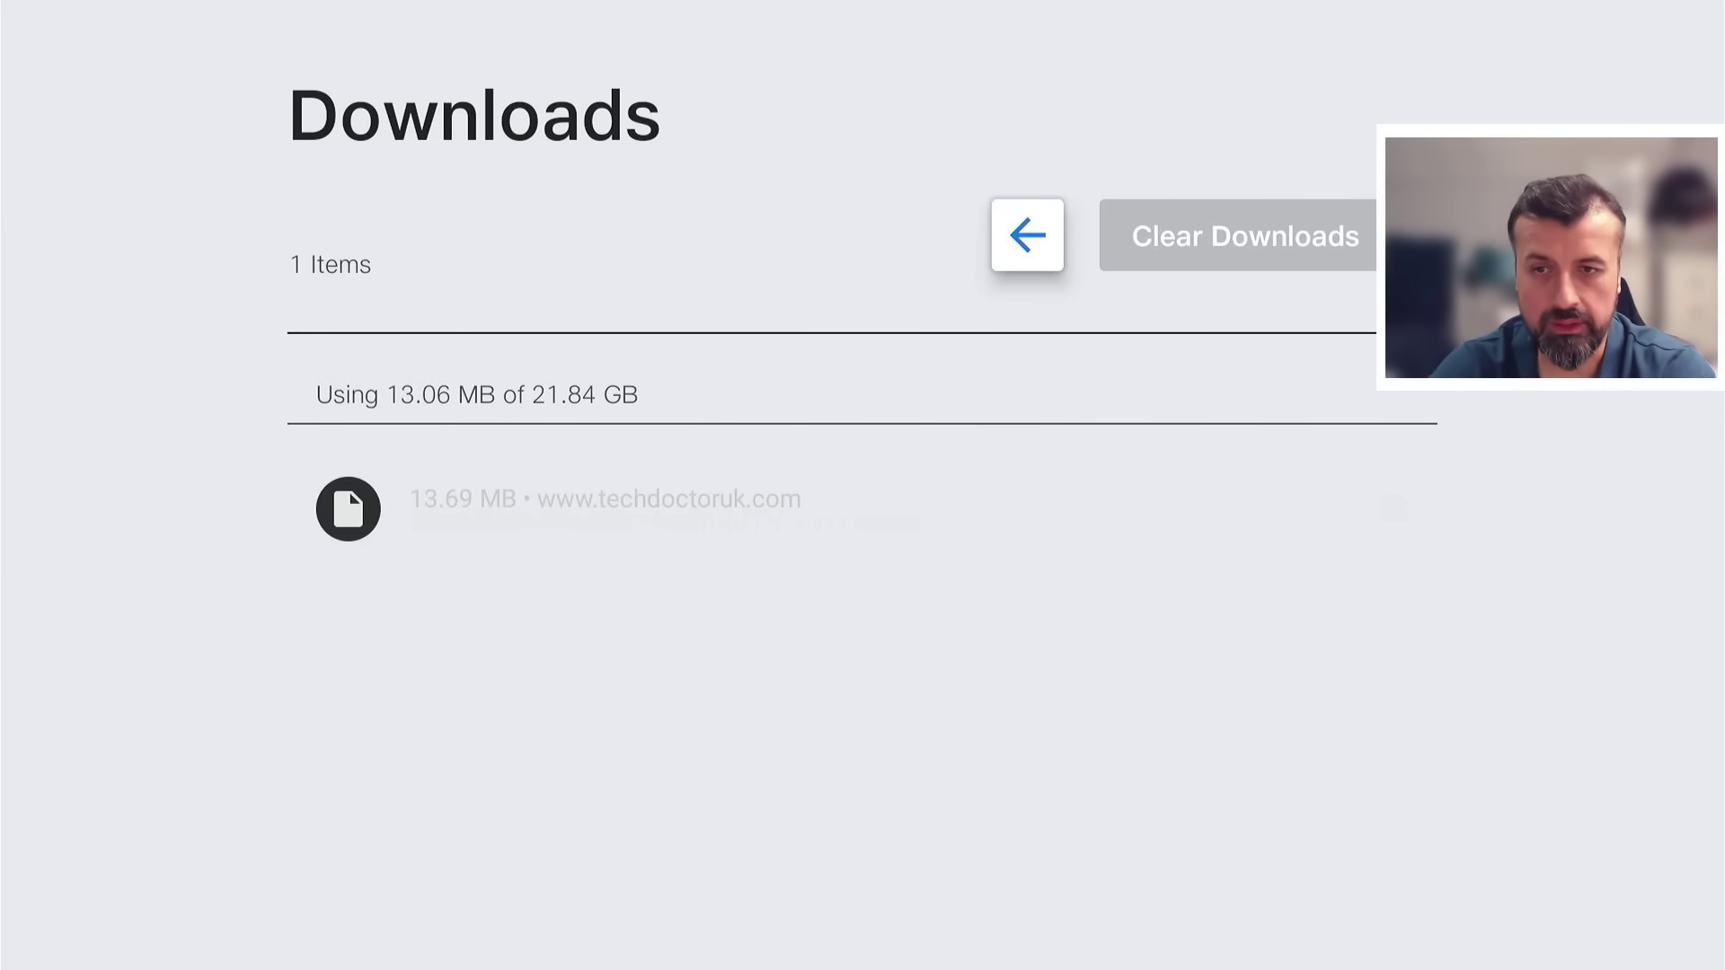
{"action": "key", "text": "Down"}
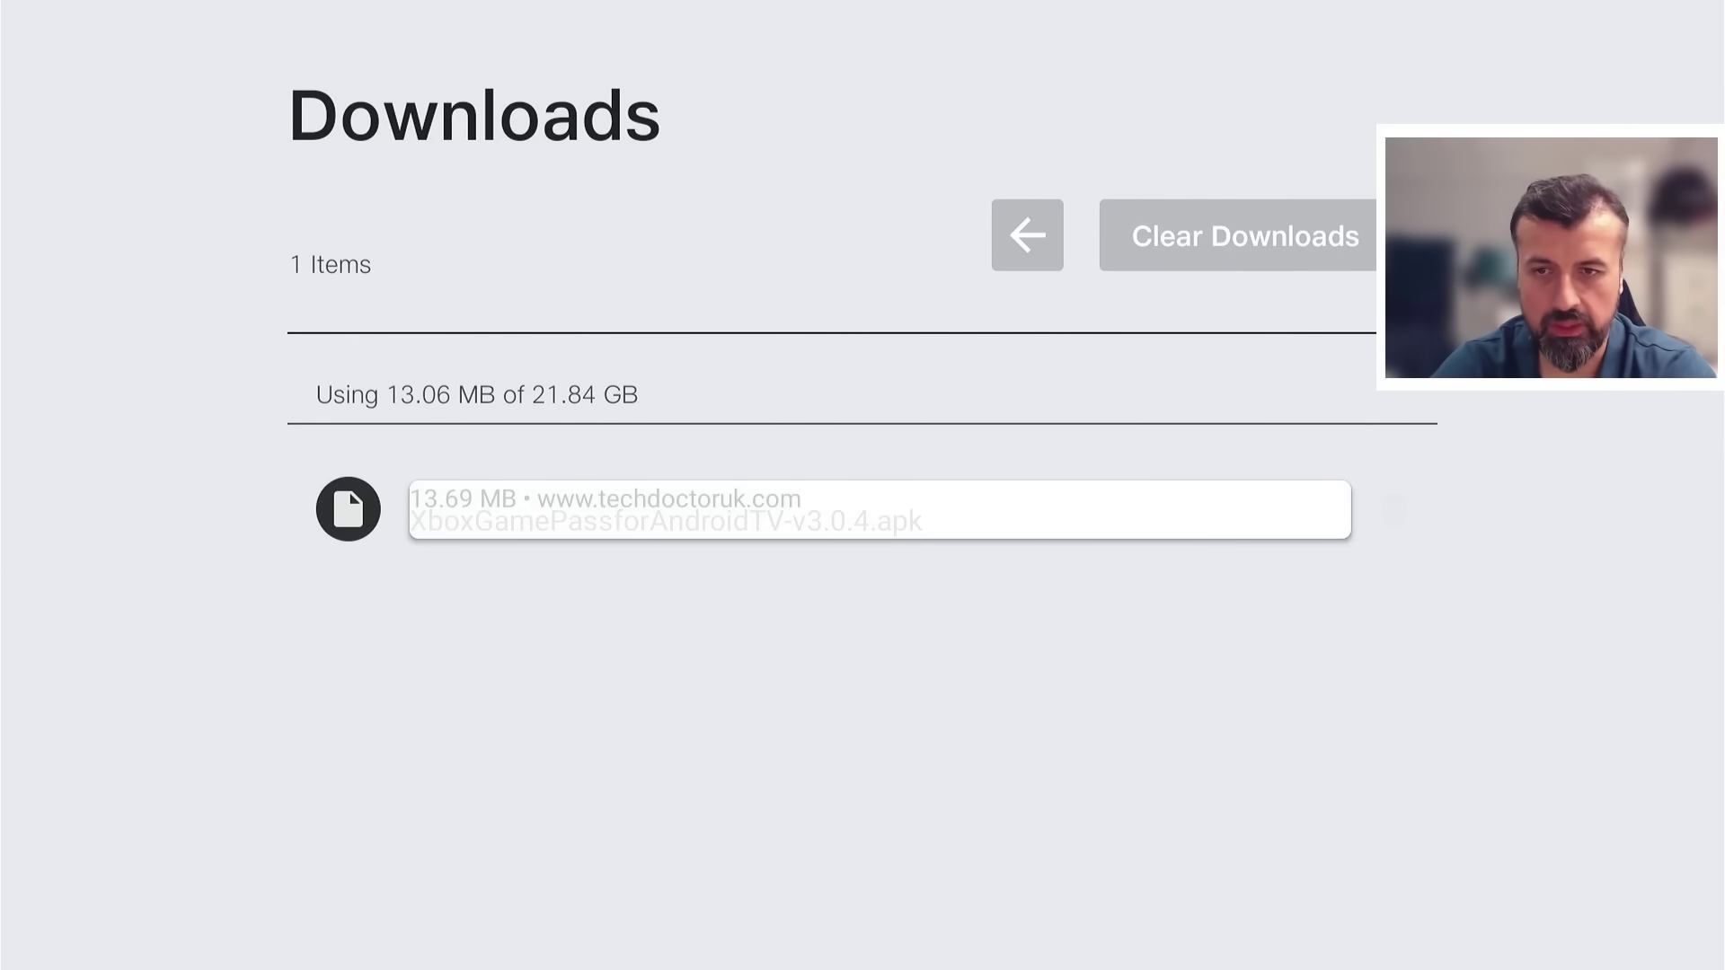
{"action": "key", "text": "Return"}
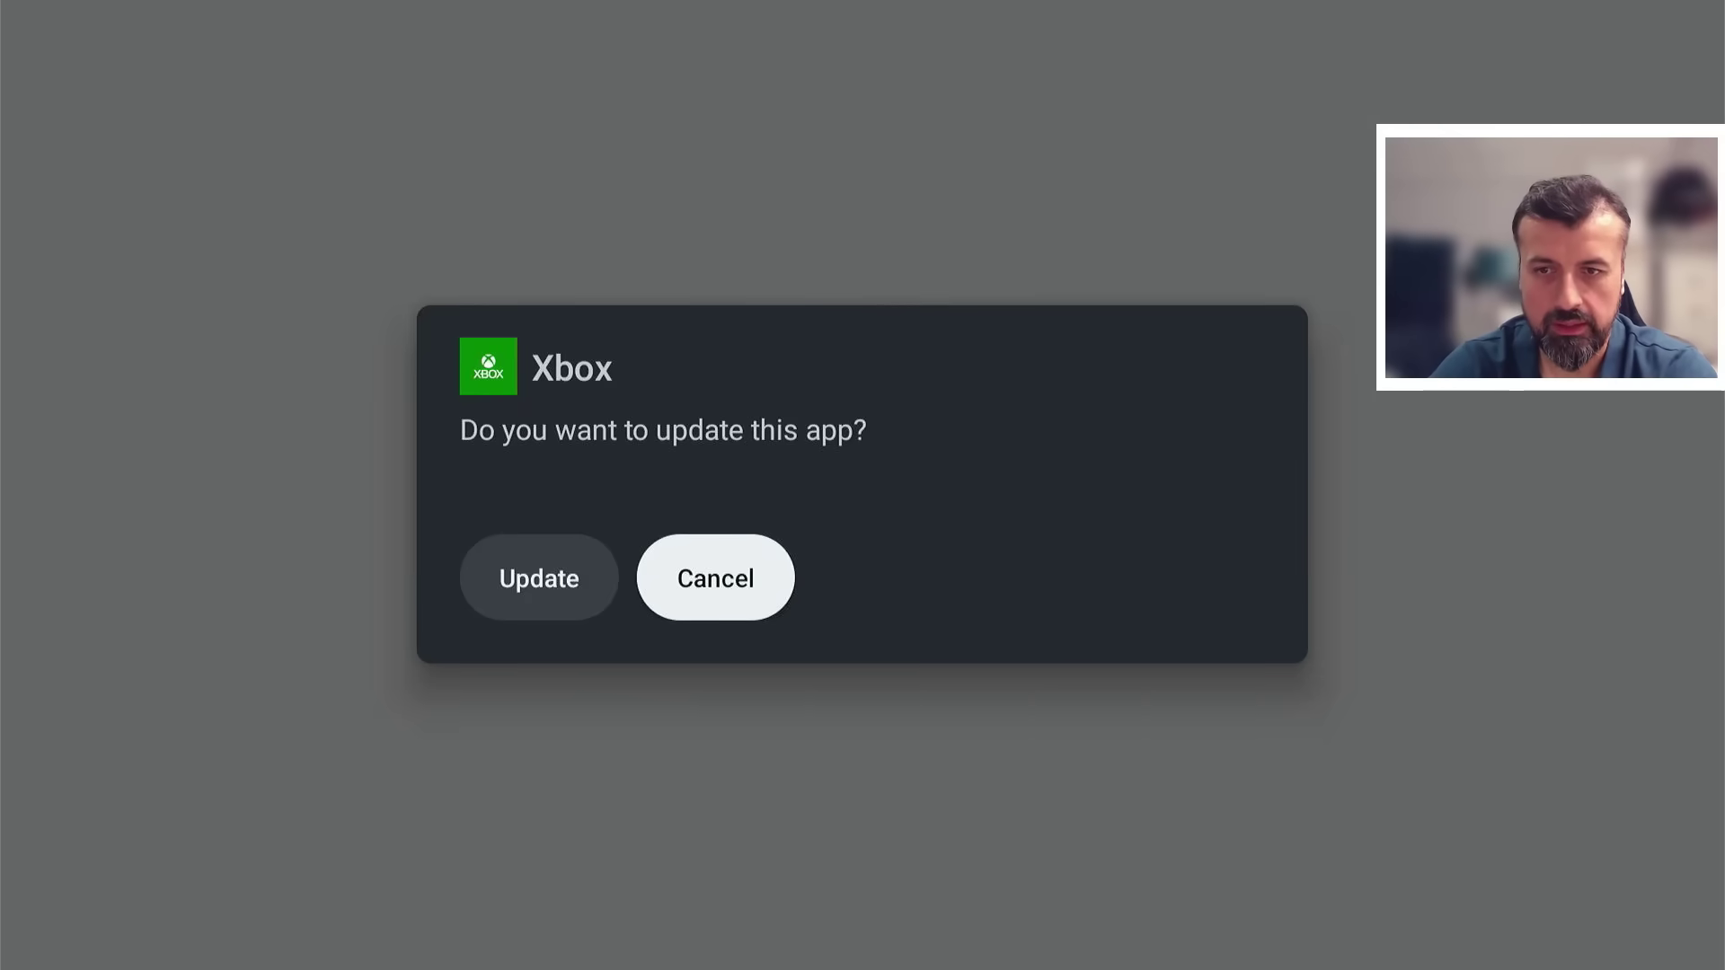
{"action": "key", "text": "Left"}
{"action": "key", "text": "Return"}
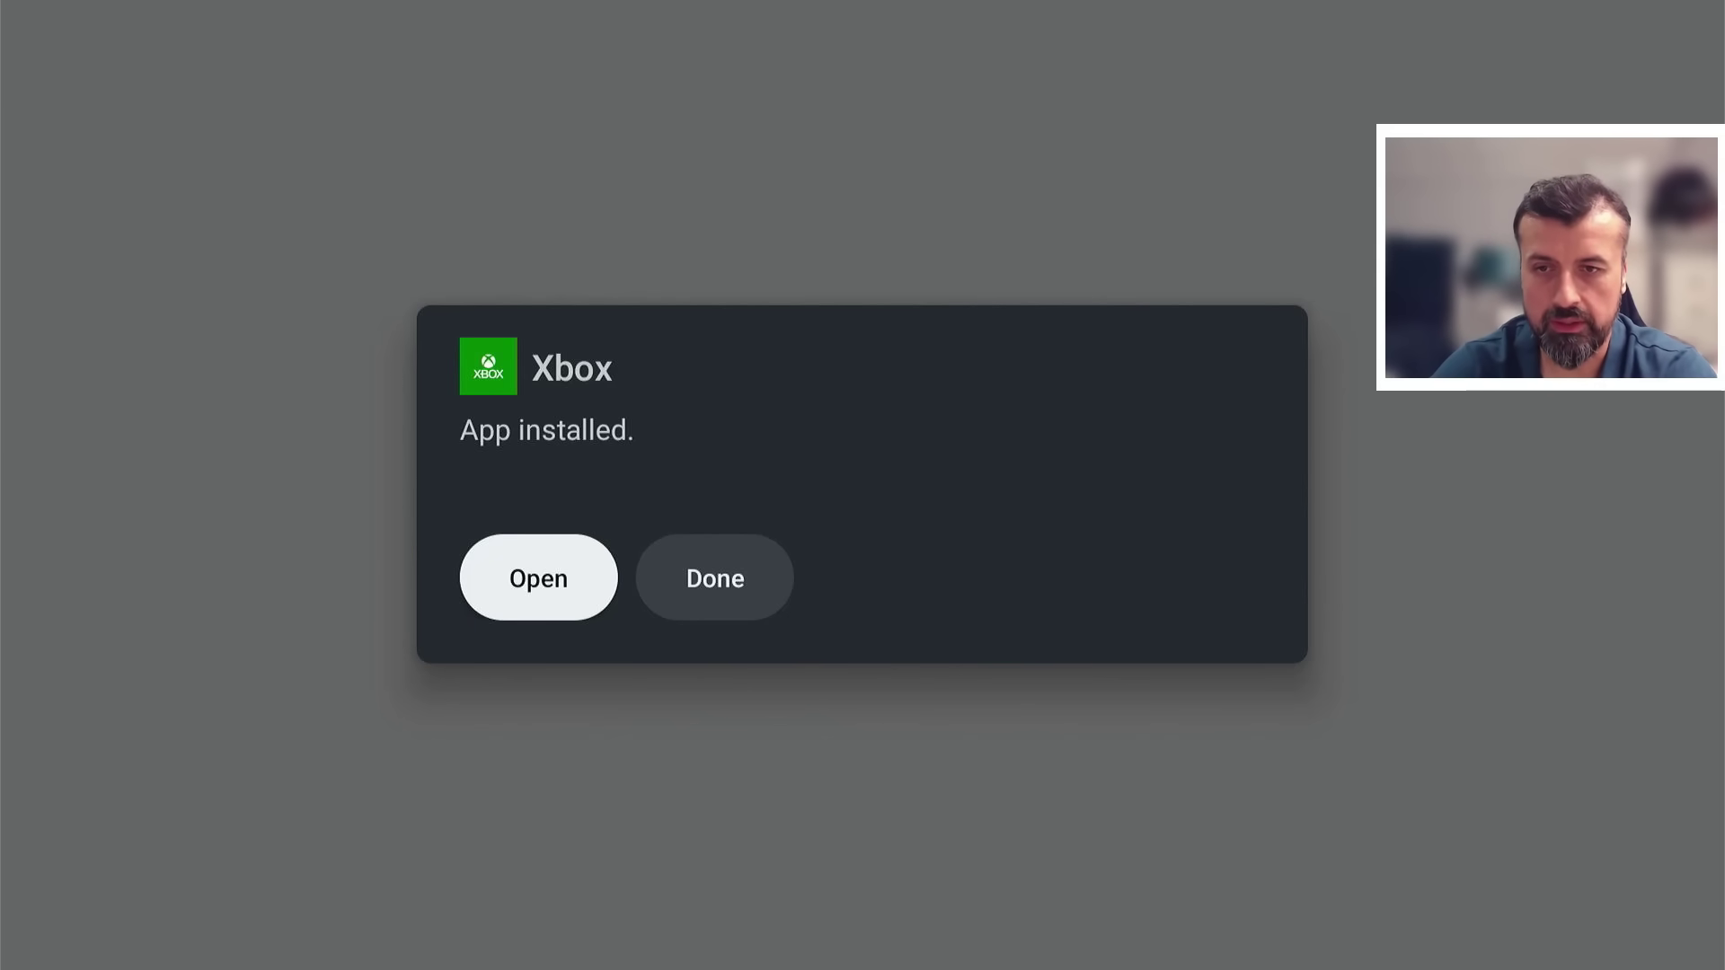
{"action": "key", "text": "Right"}
{"action": "key", "text": "Left"}
{"action": "key", "text": "Right"}
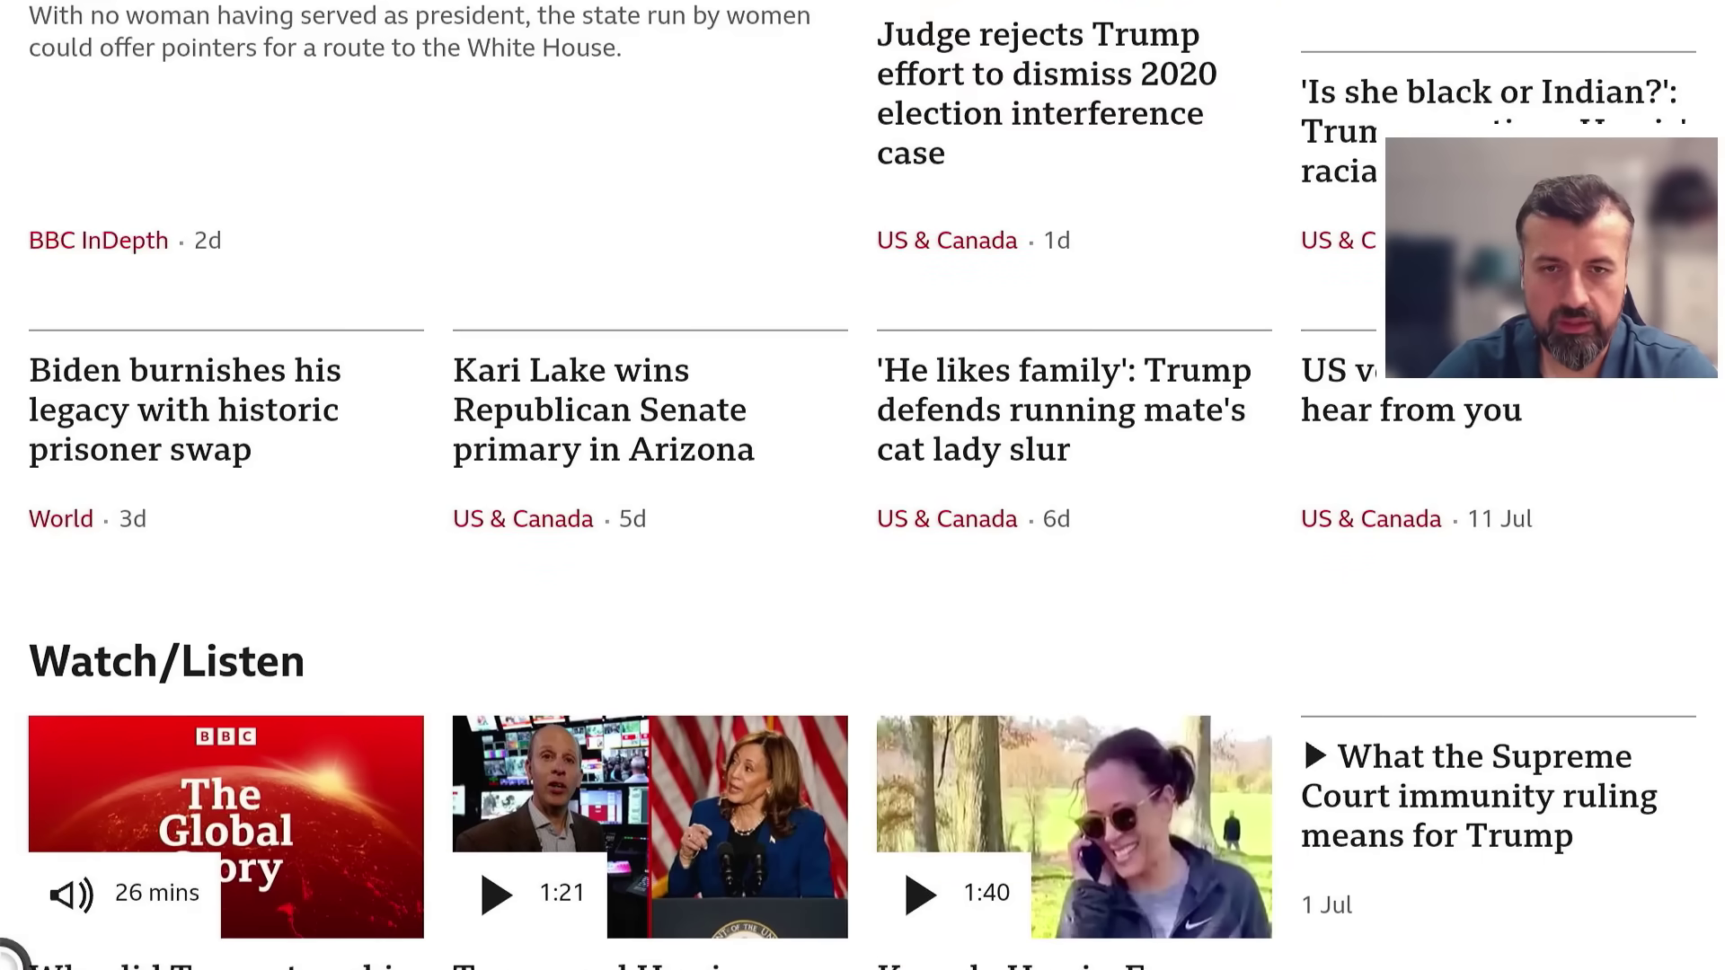
Open the 'Tubi: Watch Free Movies and TV Shows Online' result from Google.
{"action": "scroll", "coordinate": [863, 486], "scroll_direction": "down", "scroll_amount": 4}
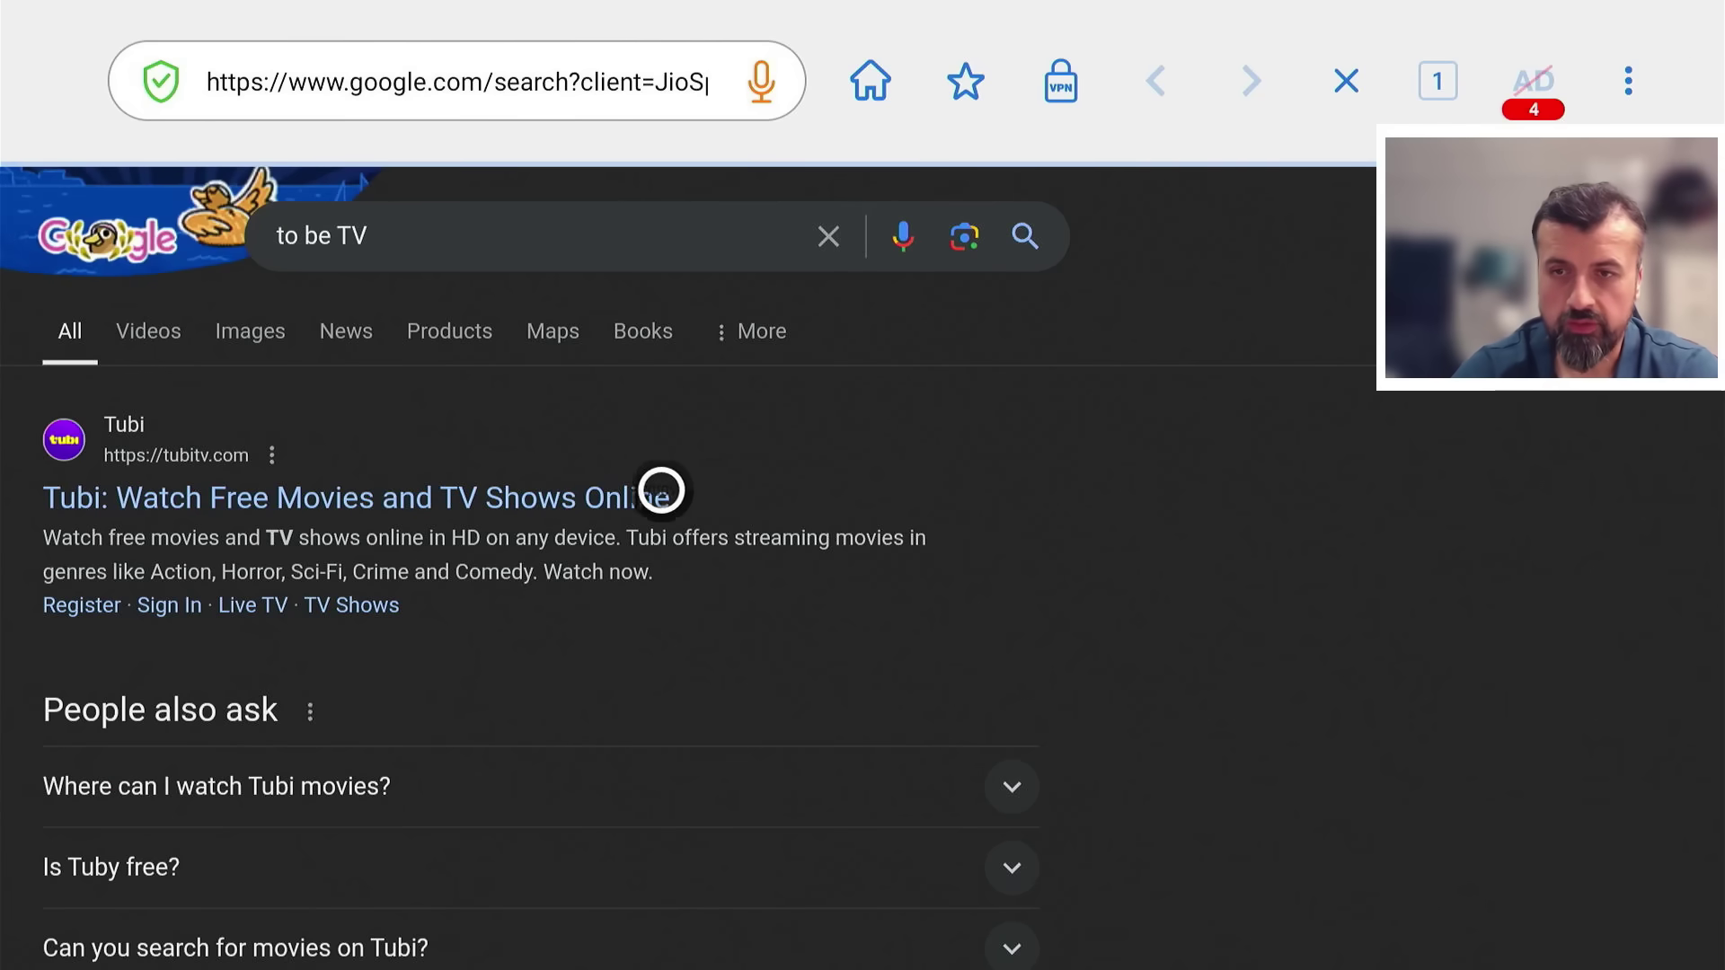
{"action": "left_click", "coordinate": [459, 491]}
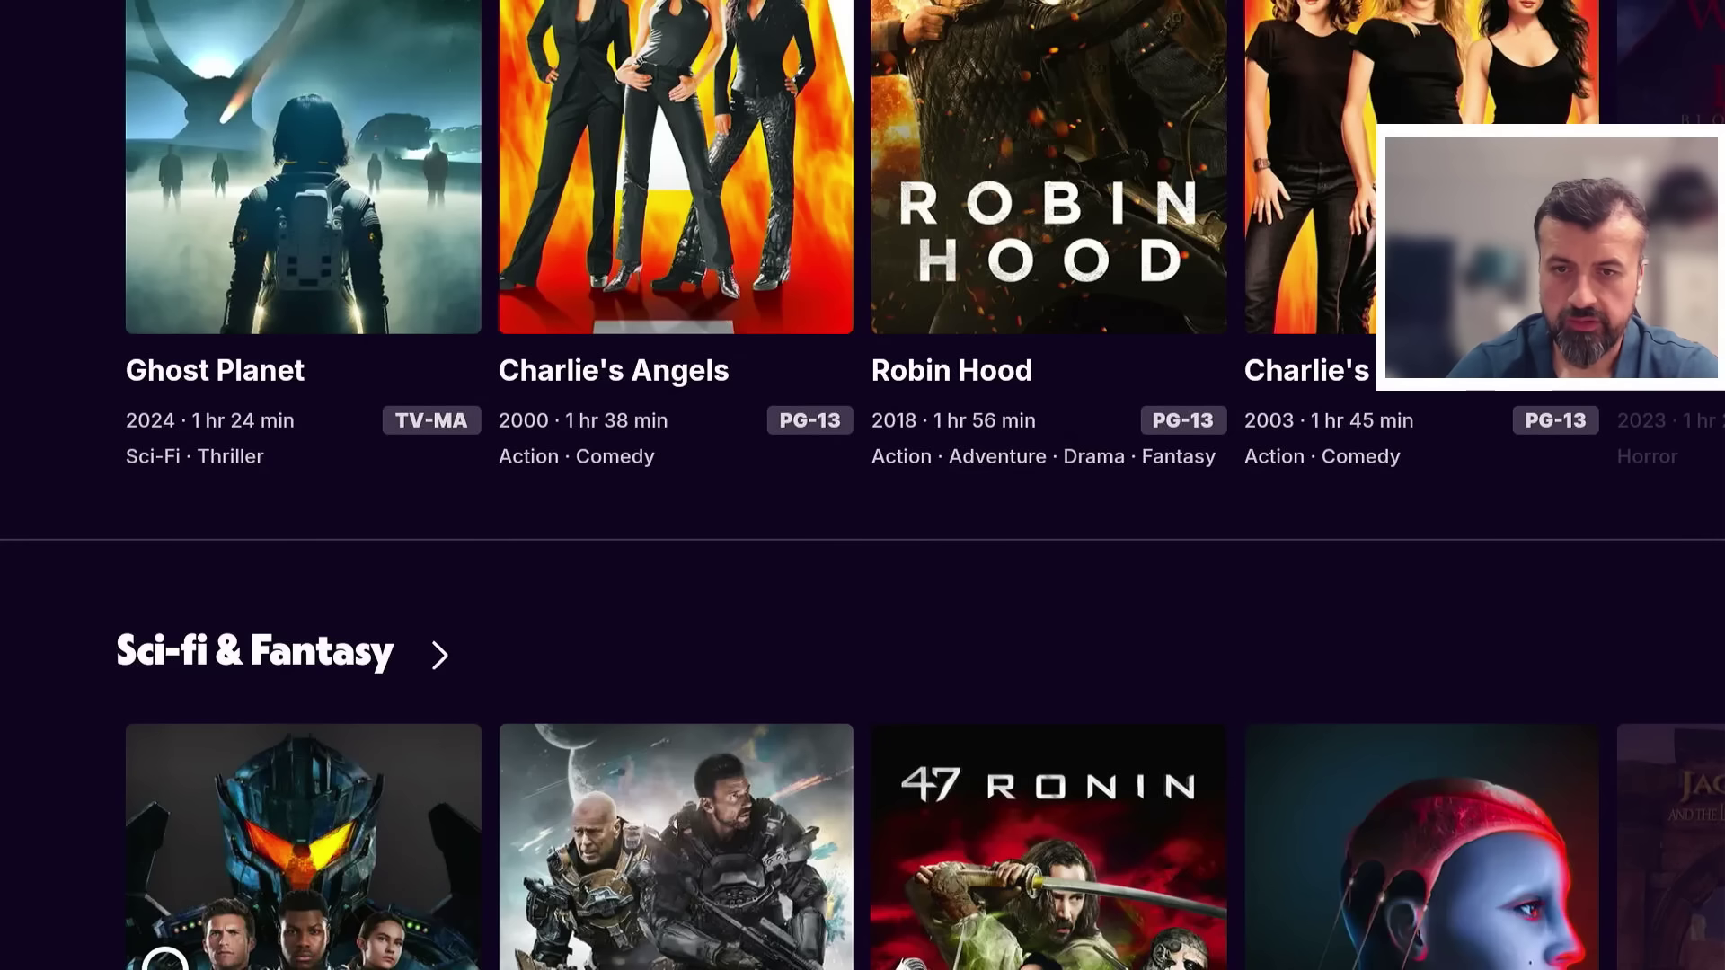
Play Pacific Rim: Uprising from Tubi's Sci-fi & Fantasy row.
{"action": "scroll", "coordinate": [165, 953], "scroll_direction": "down", "scroll_amount": 5}
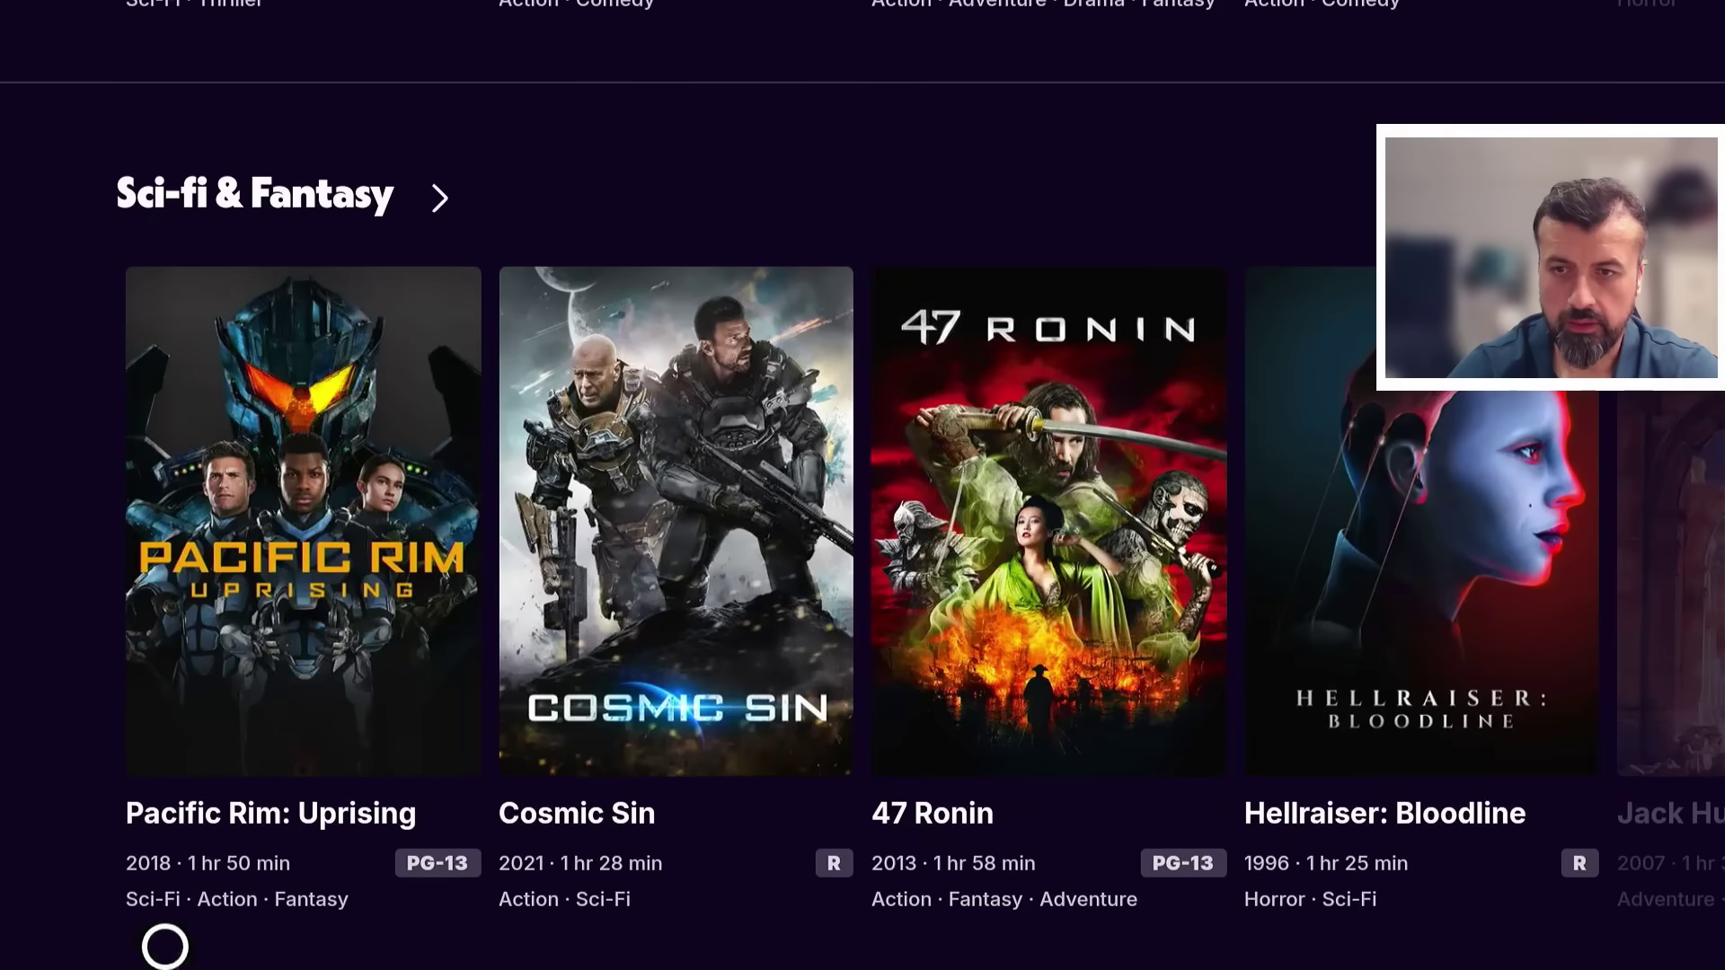
{"action": "mouse_move", "coordinate": [163, 480]}
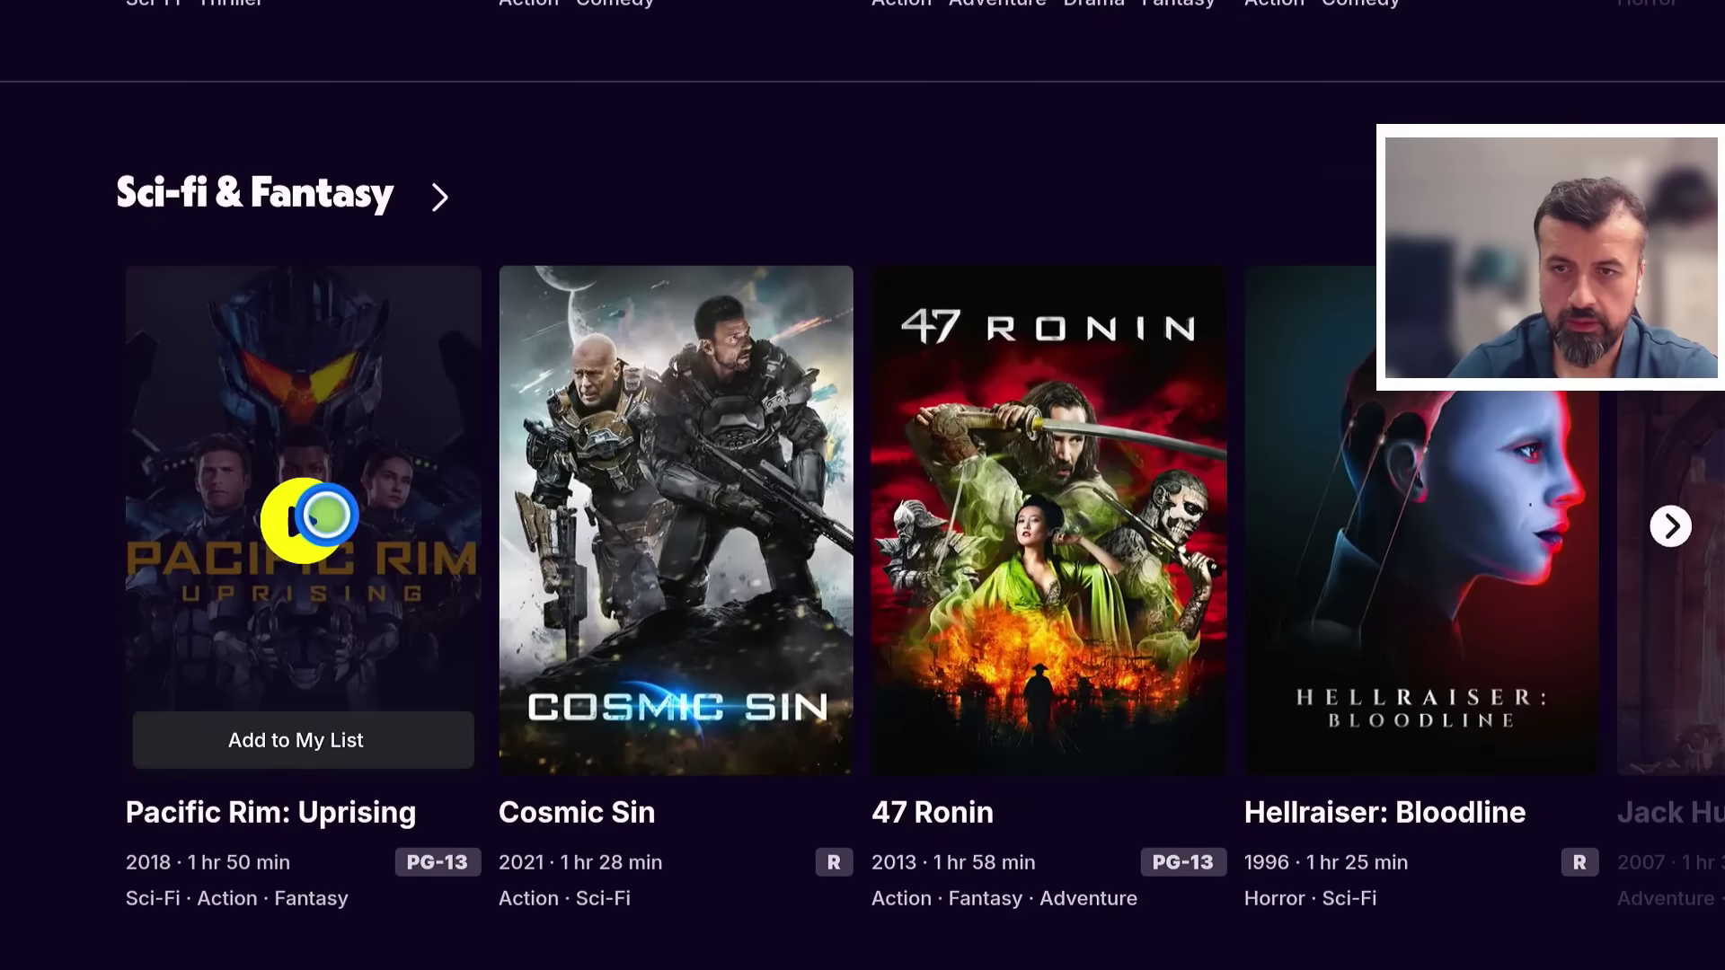
{"action": "left_click", "coordinate": [326, 516]}
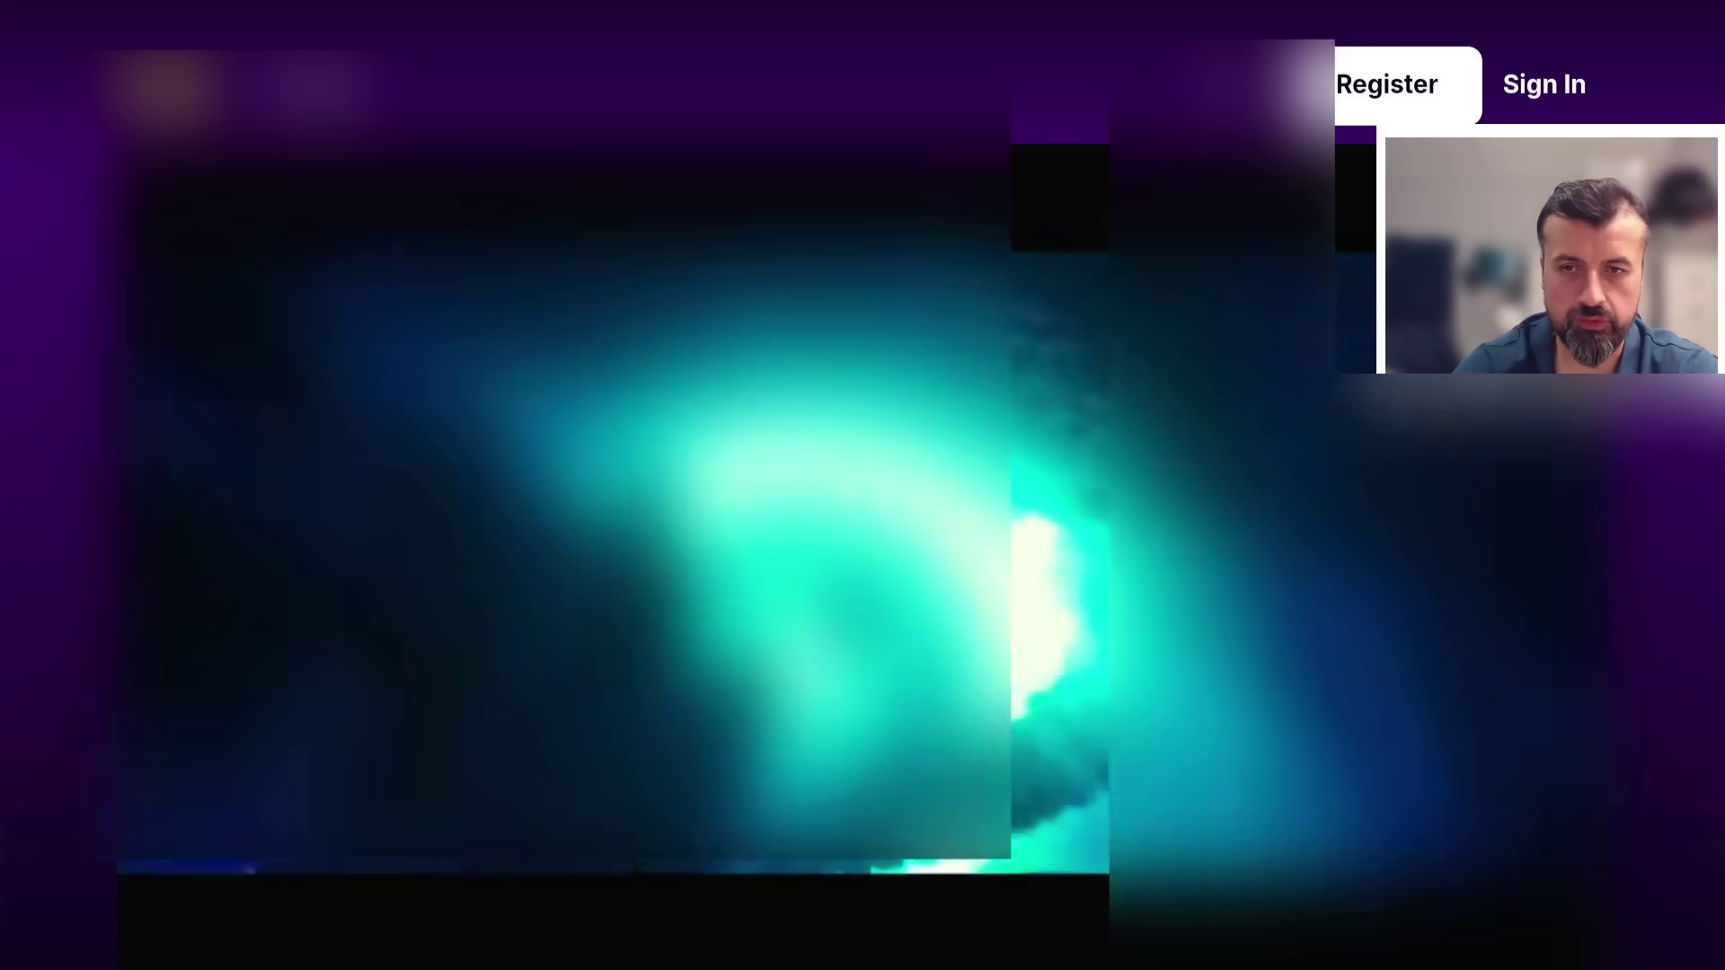
Return to the Google results and open the sports streaming site's player and chat.
{"action": "scroll", "coordinate": [862, 486], "scroll_direction": "down", "scroll_amount": 5}
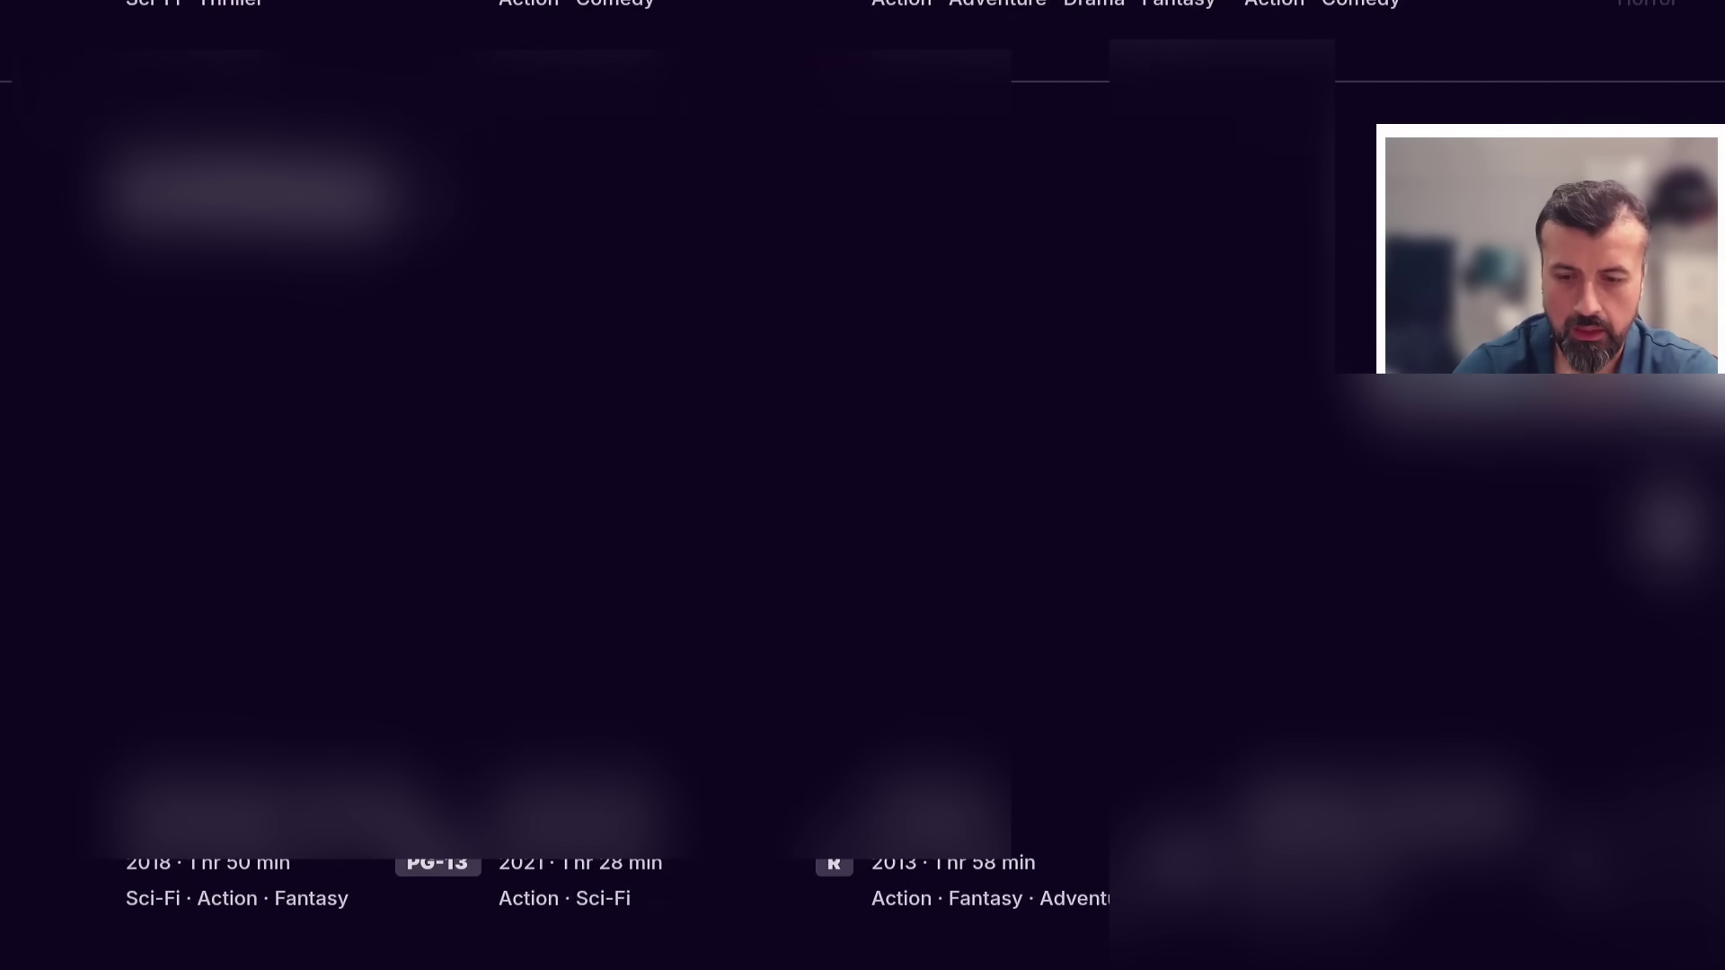
{"action": "key", "text": "alt+Left"}
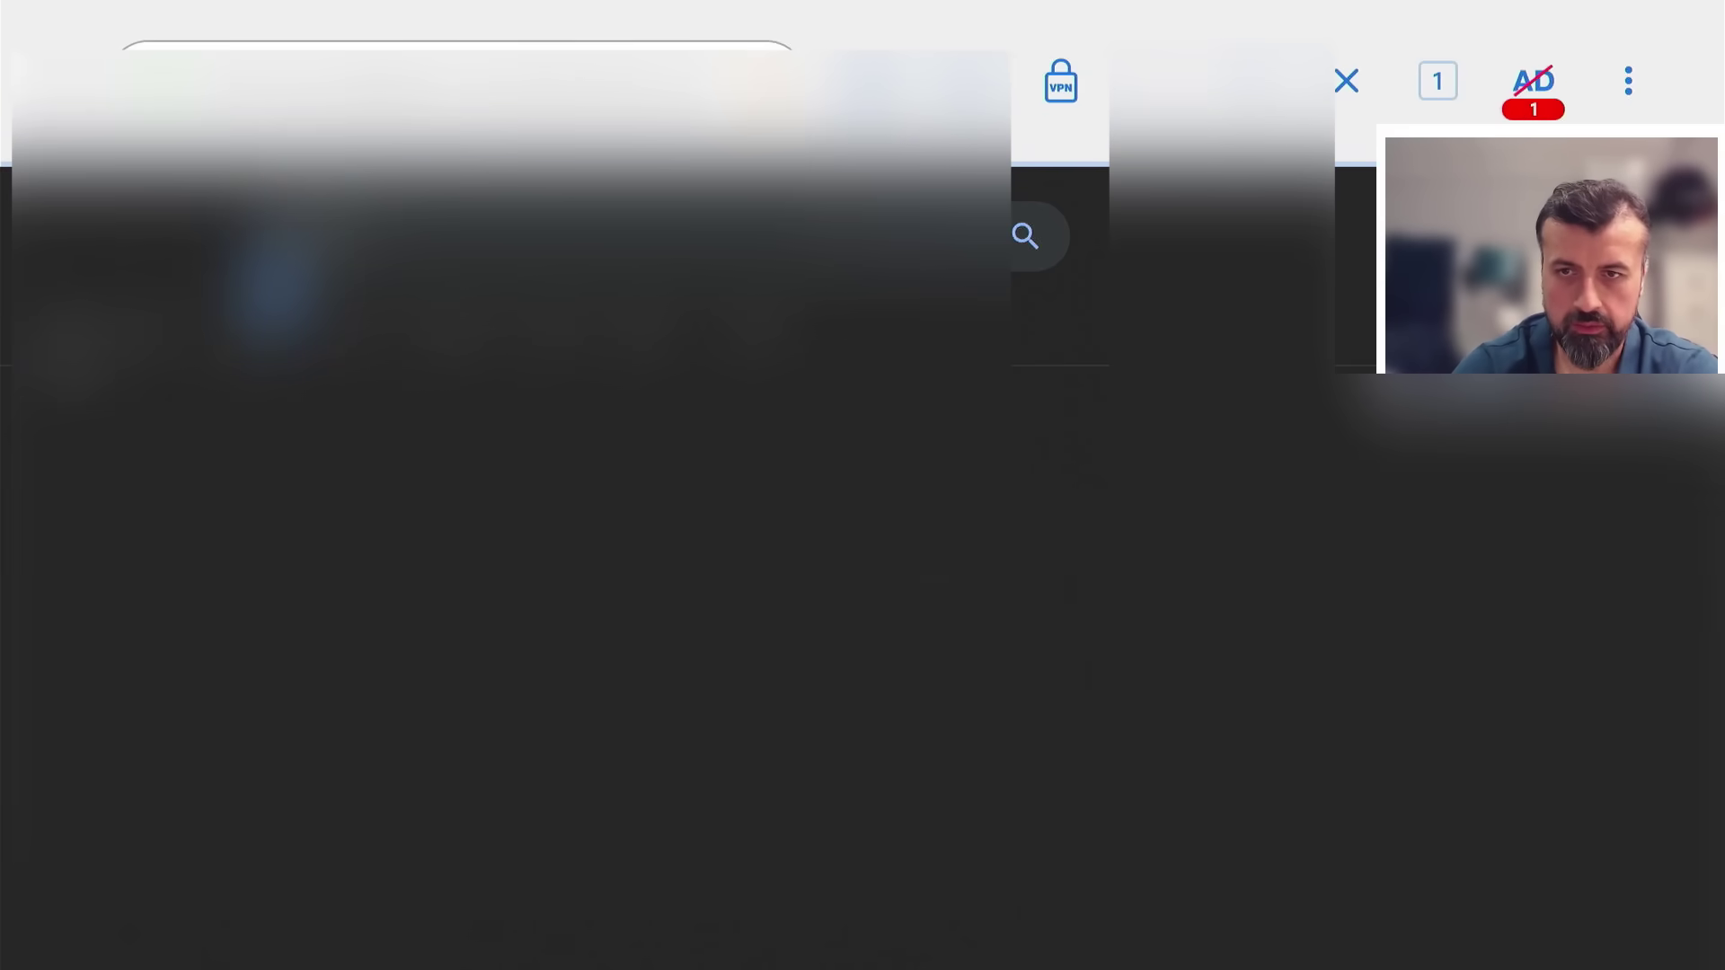
{"action": "left_click", "coordinate": [1629, 81]}
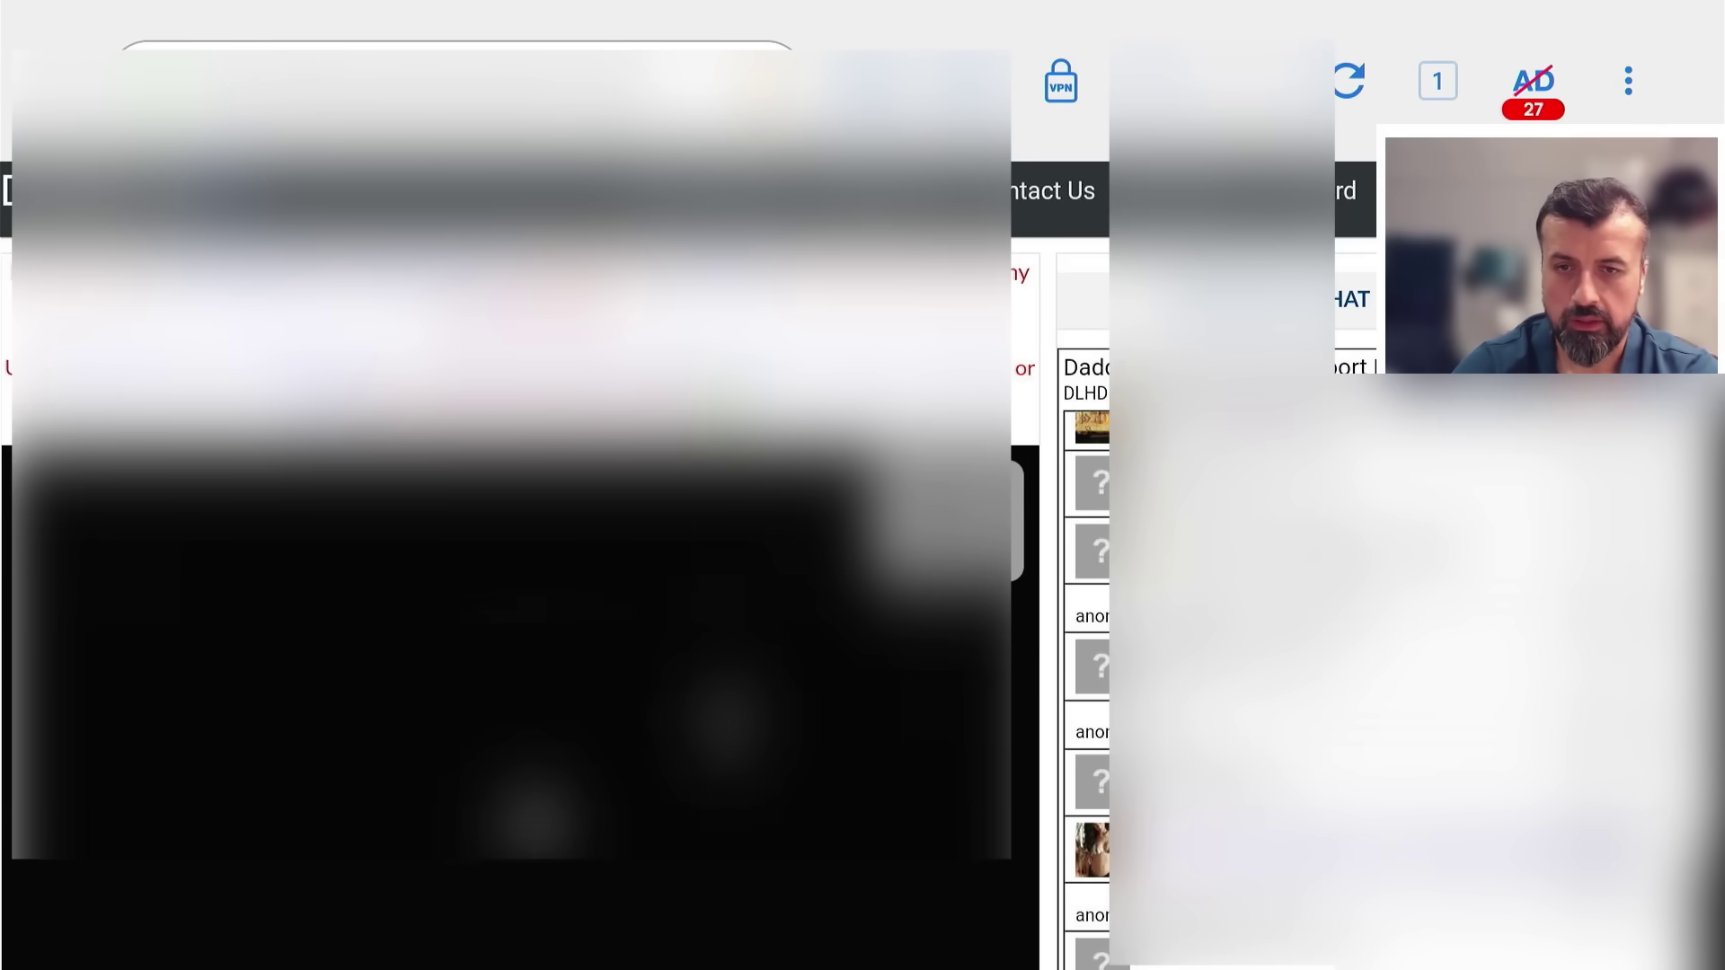
{"action": "scroll", "coordinate": [635, 954], "scroll_direction": "down", "scroll_amount": 3}
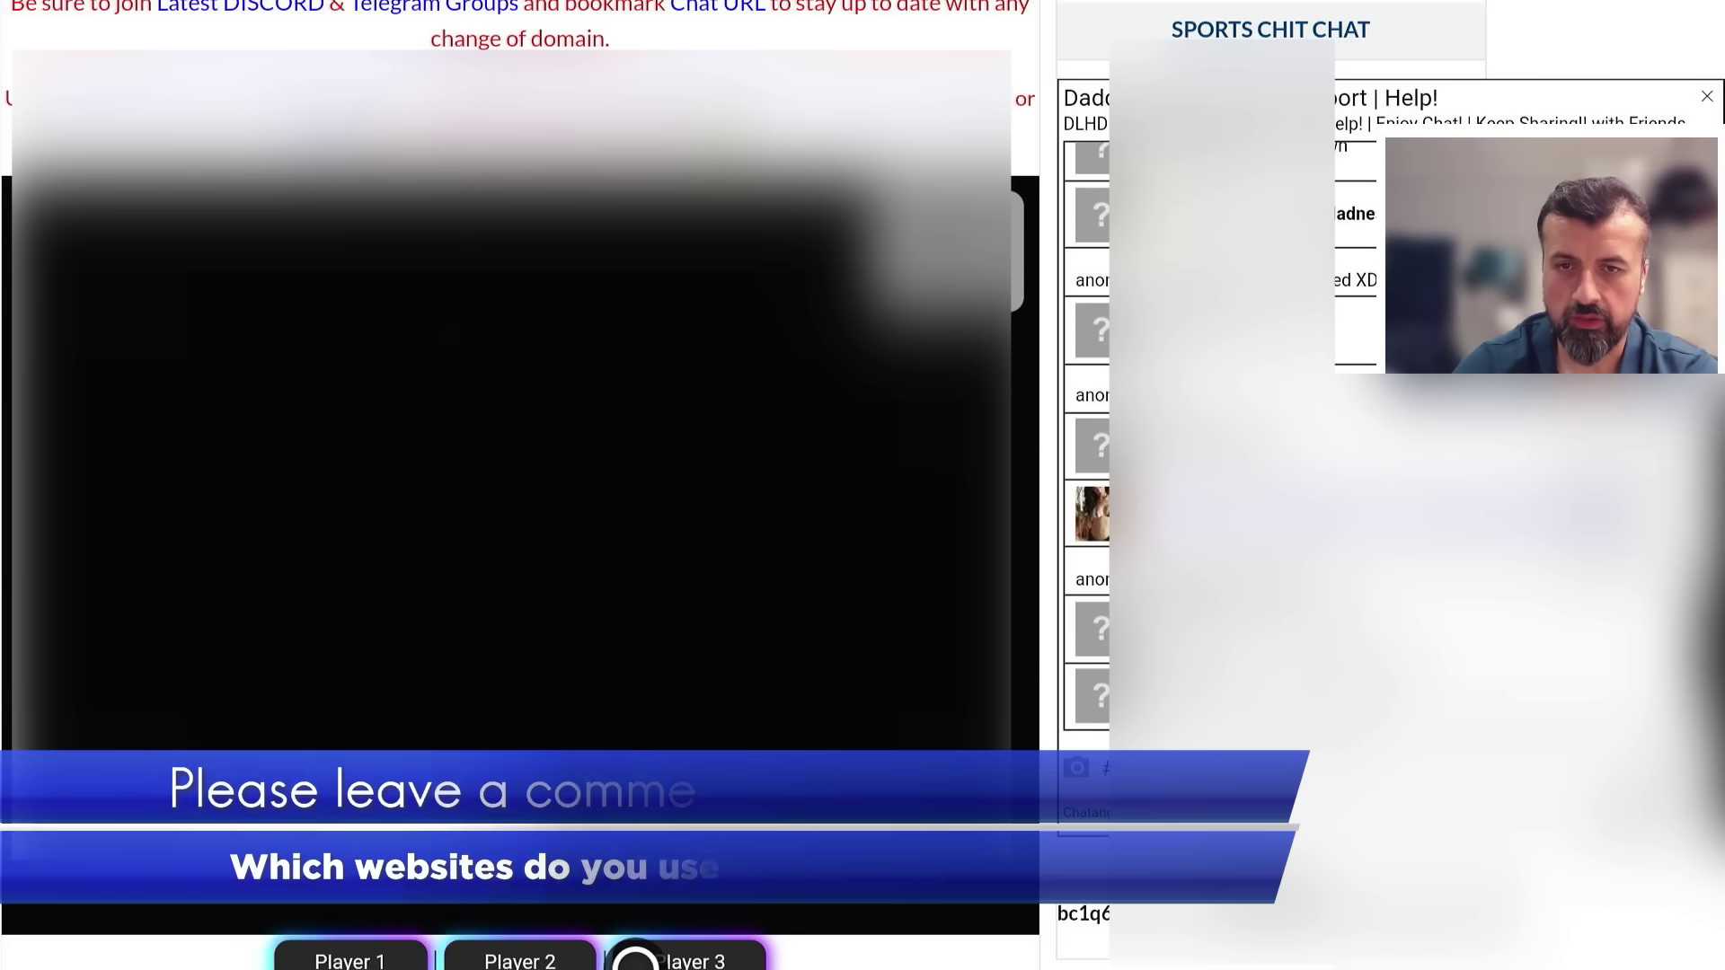